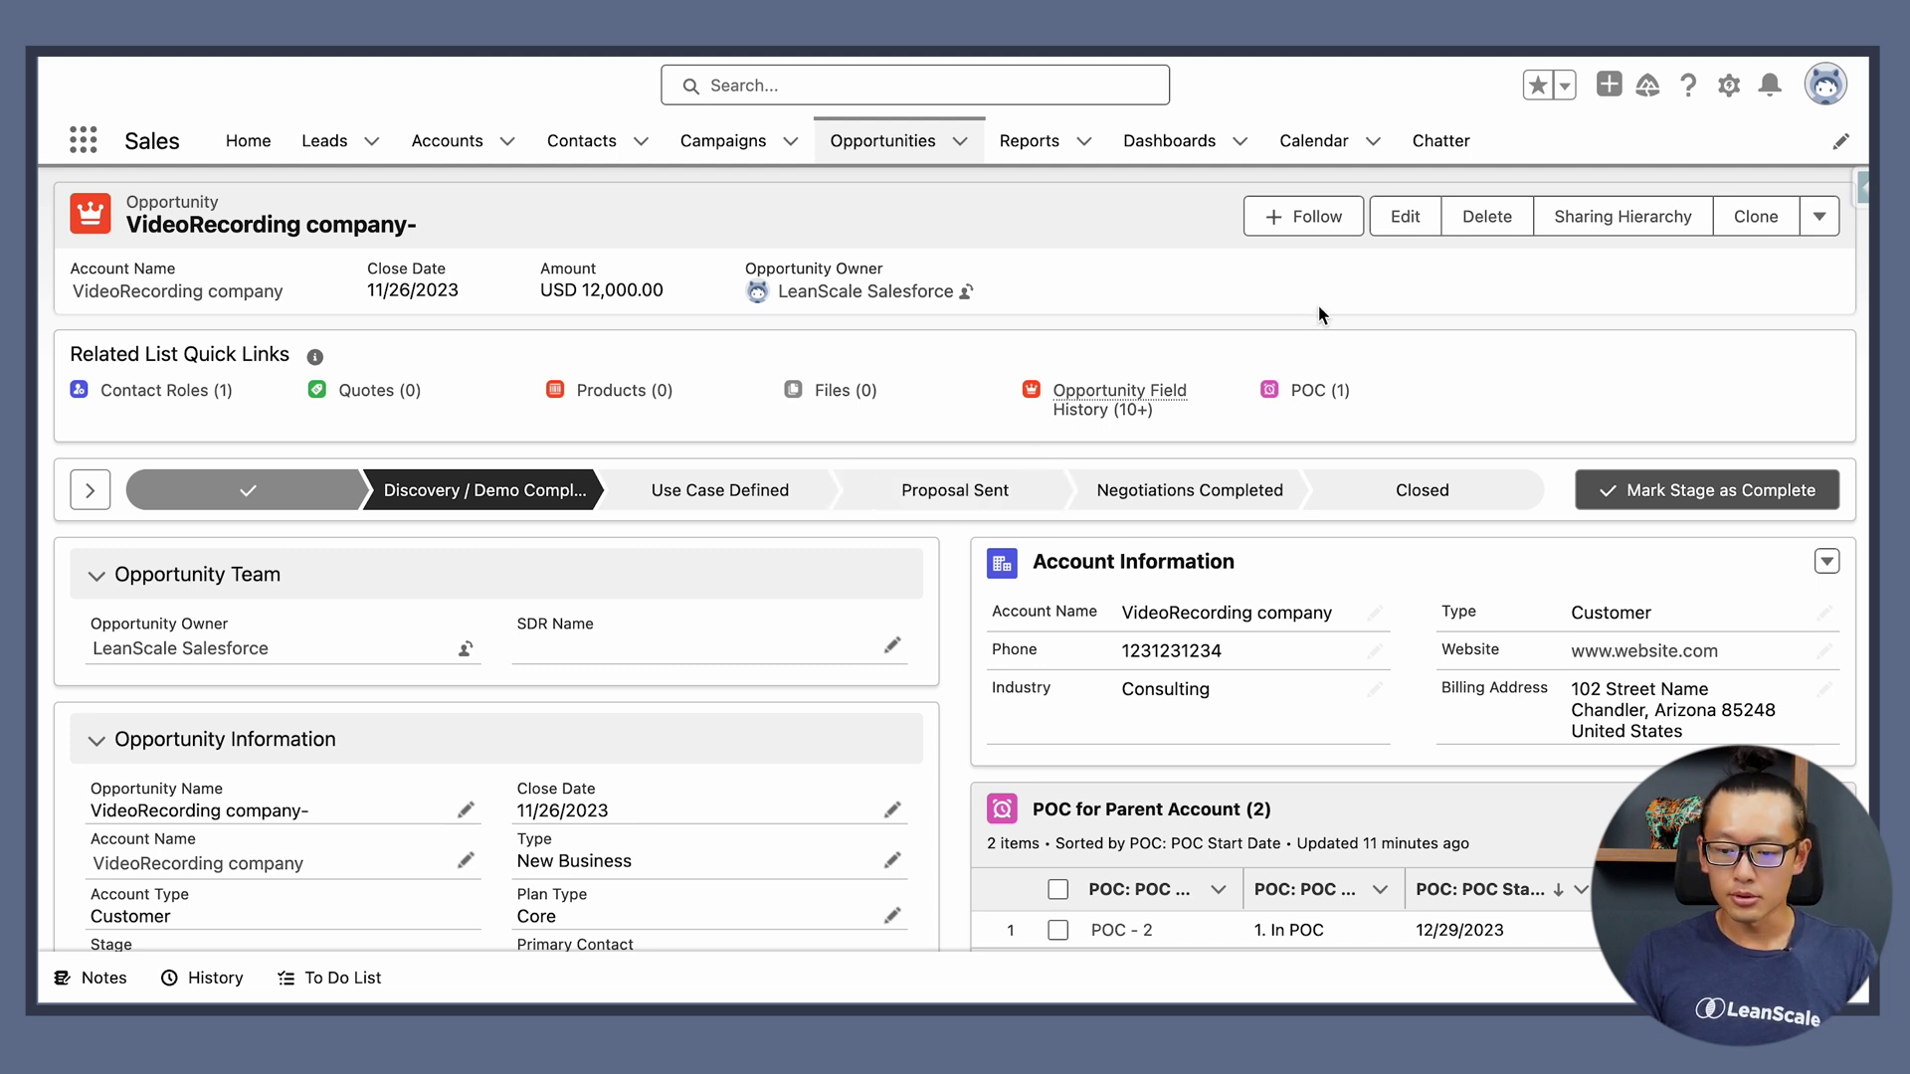
Open the Setup gear menu to reach Edit Page for the VideoRecording company opportunity
left_click(1729, 85)
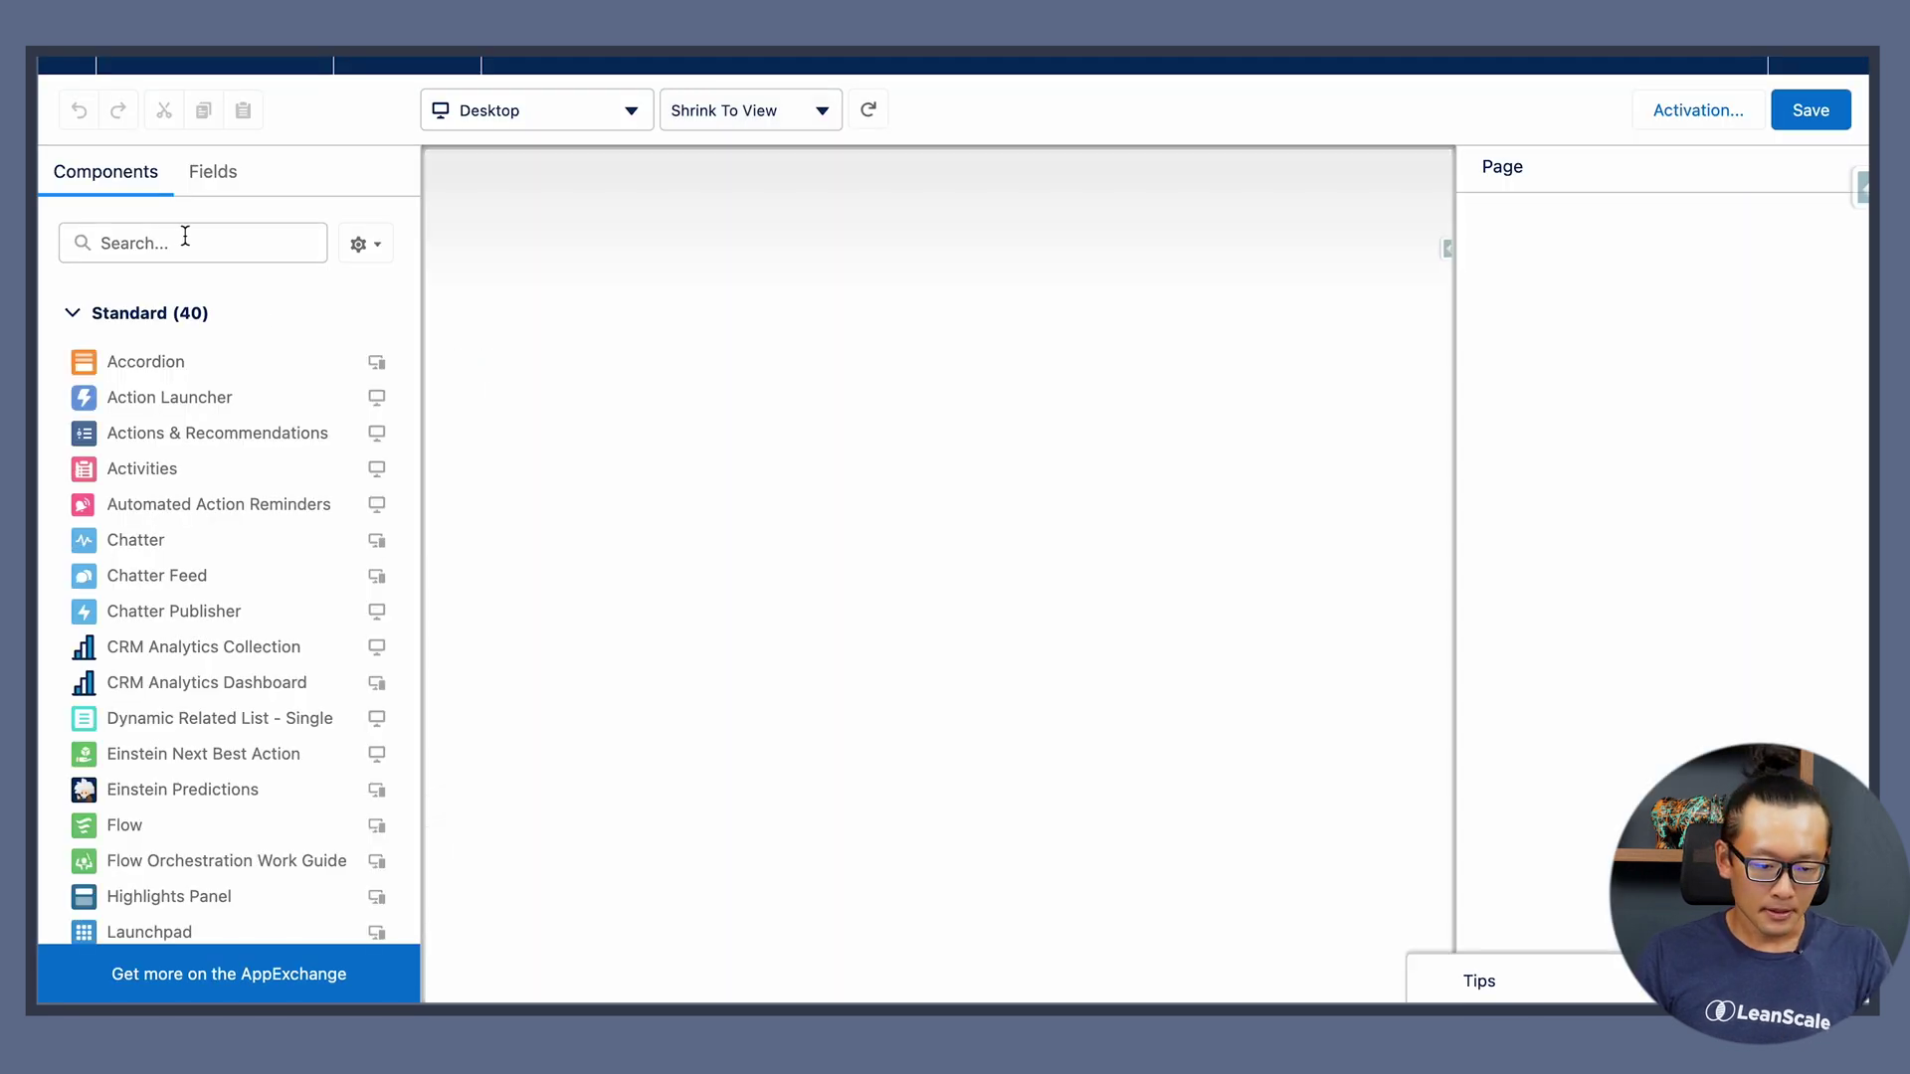
Search components for 'dynami' and add a Dynamic Related List - Single to the page
left_click(170, 243)
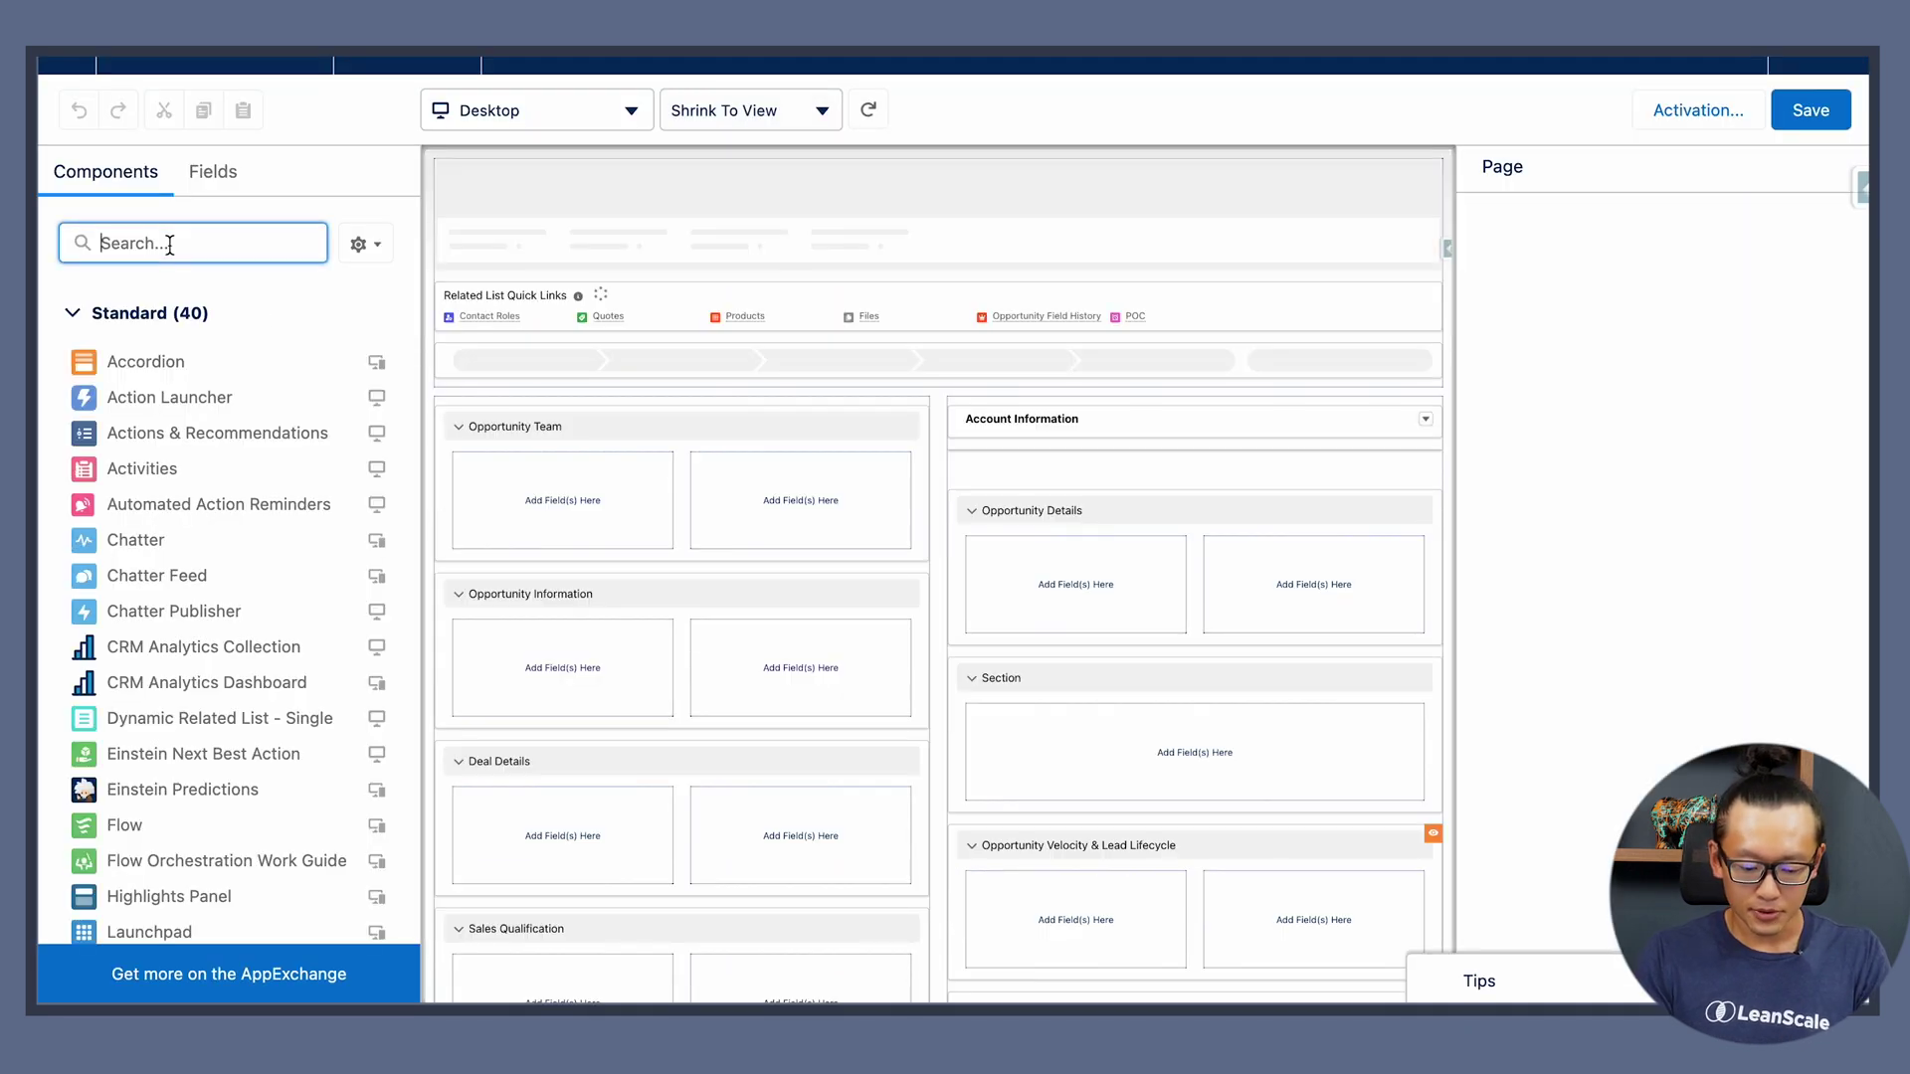
type("dynami")
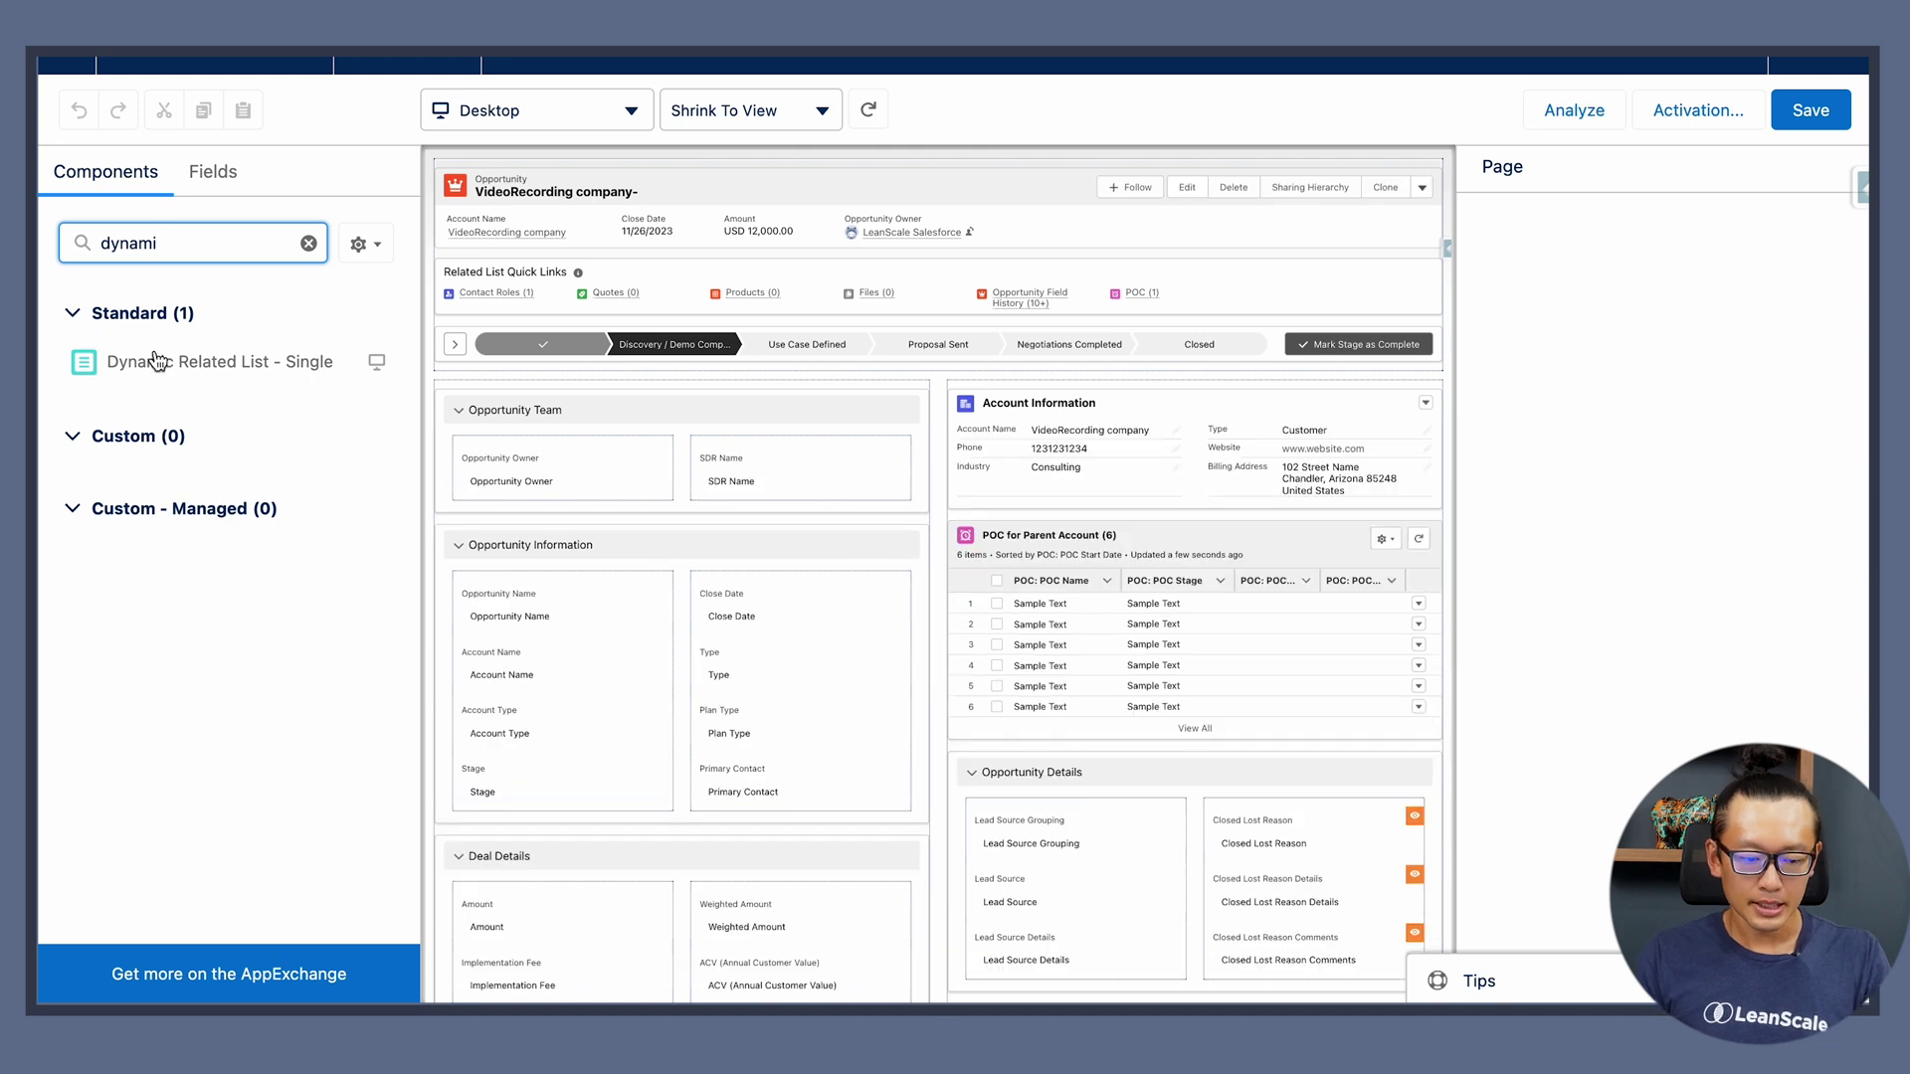
left_click_drag(189, 374, 171, 338)
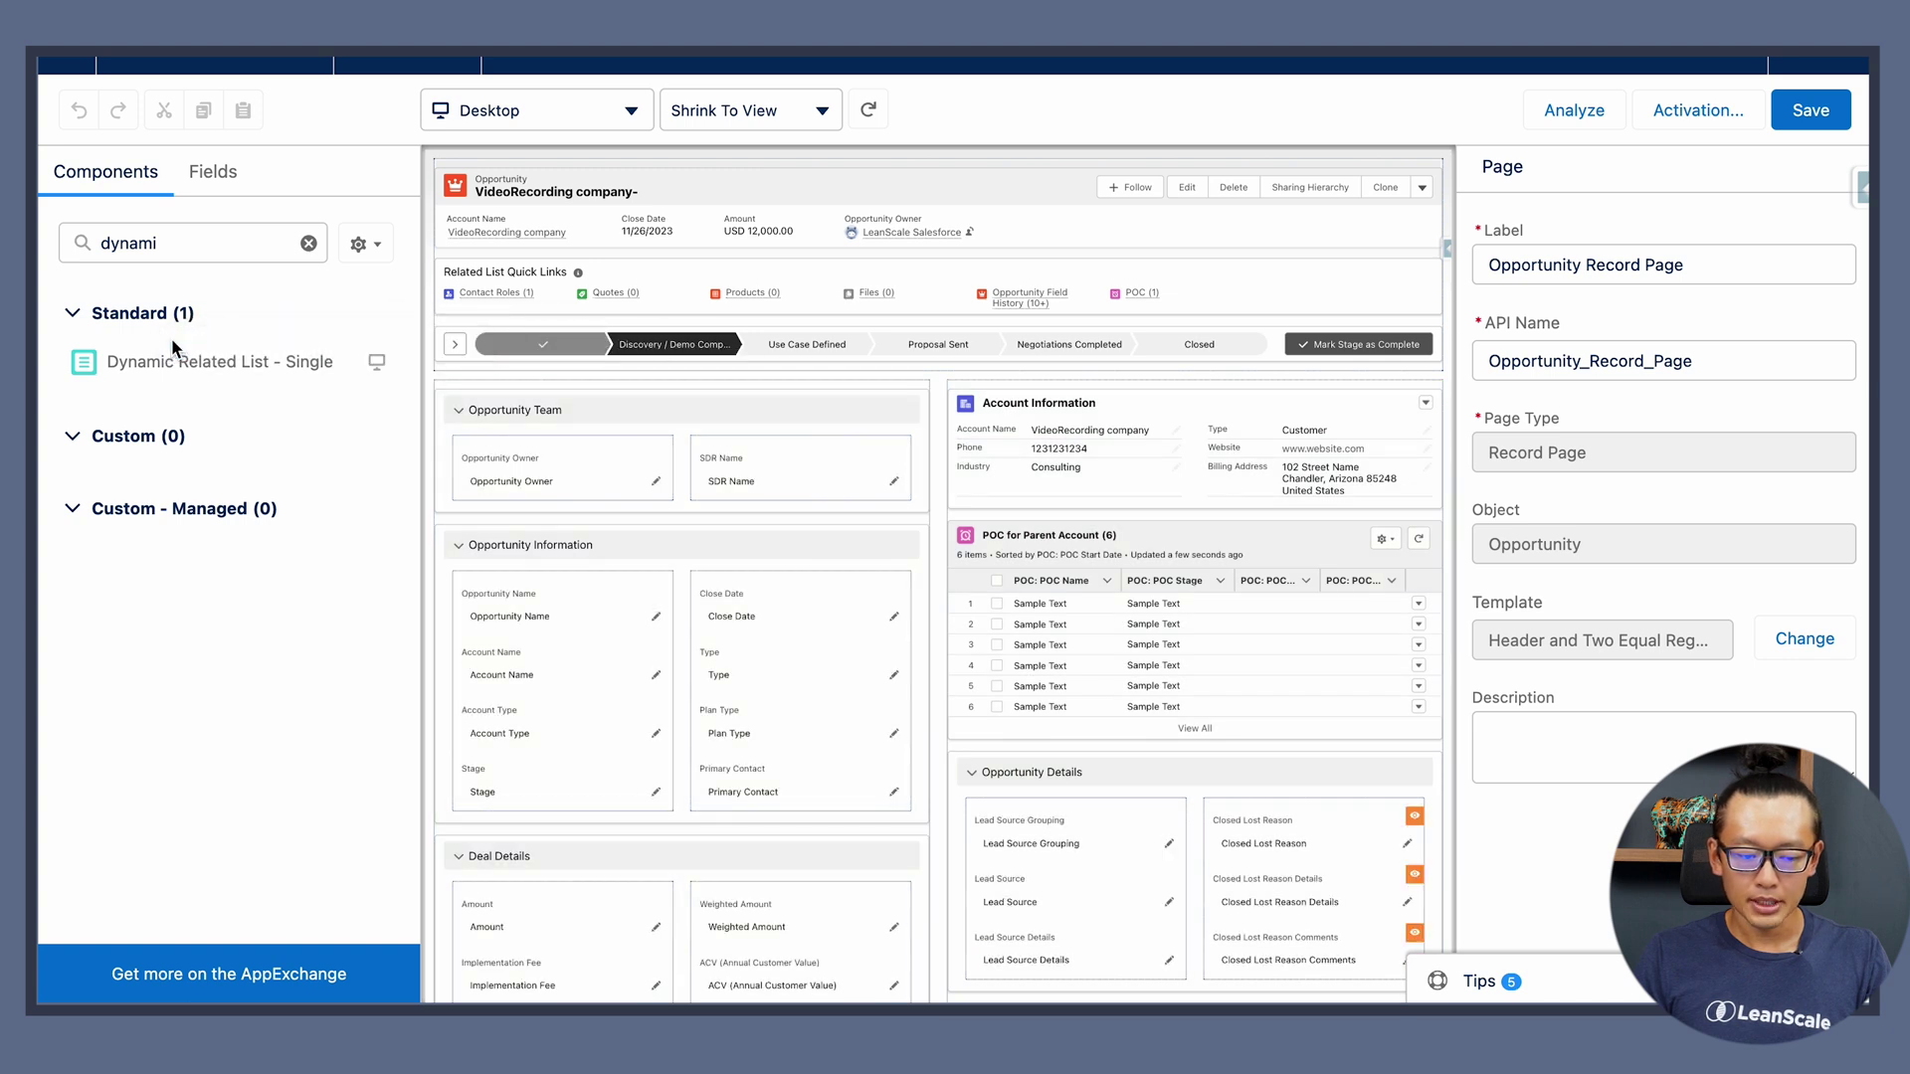
left_click(1109, 579)
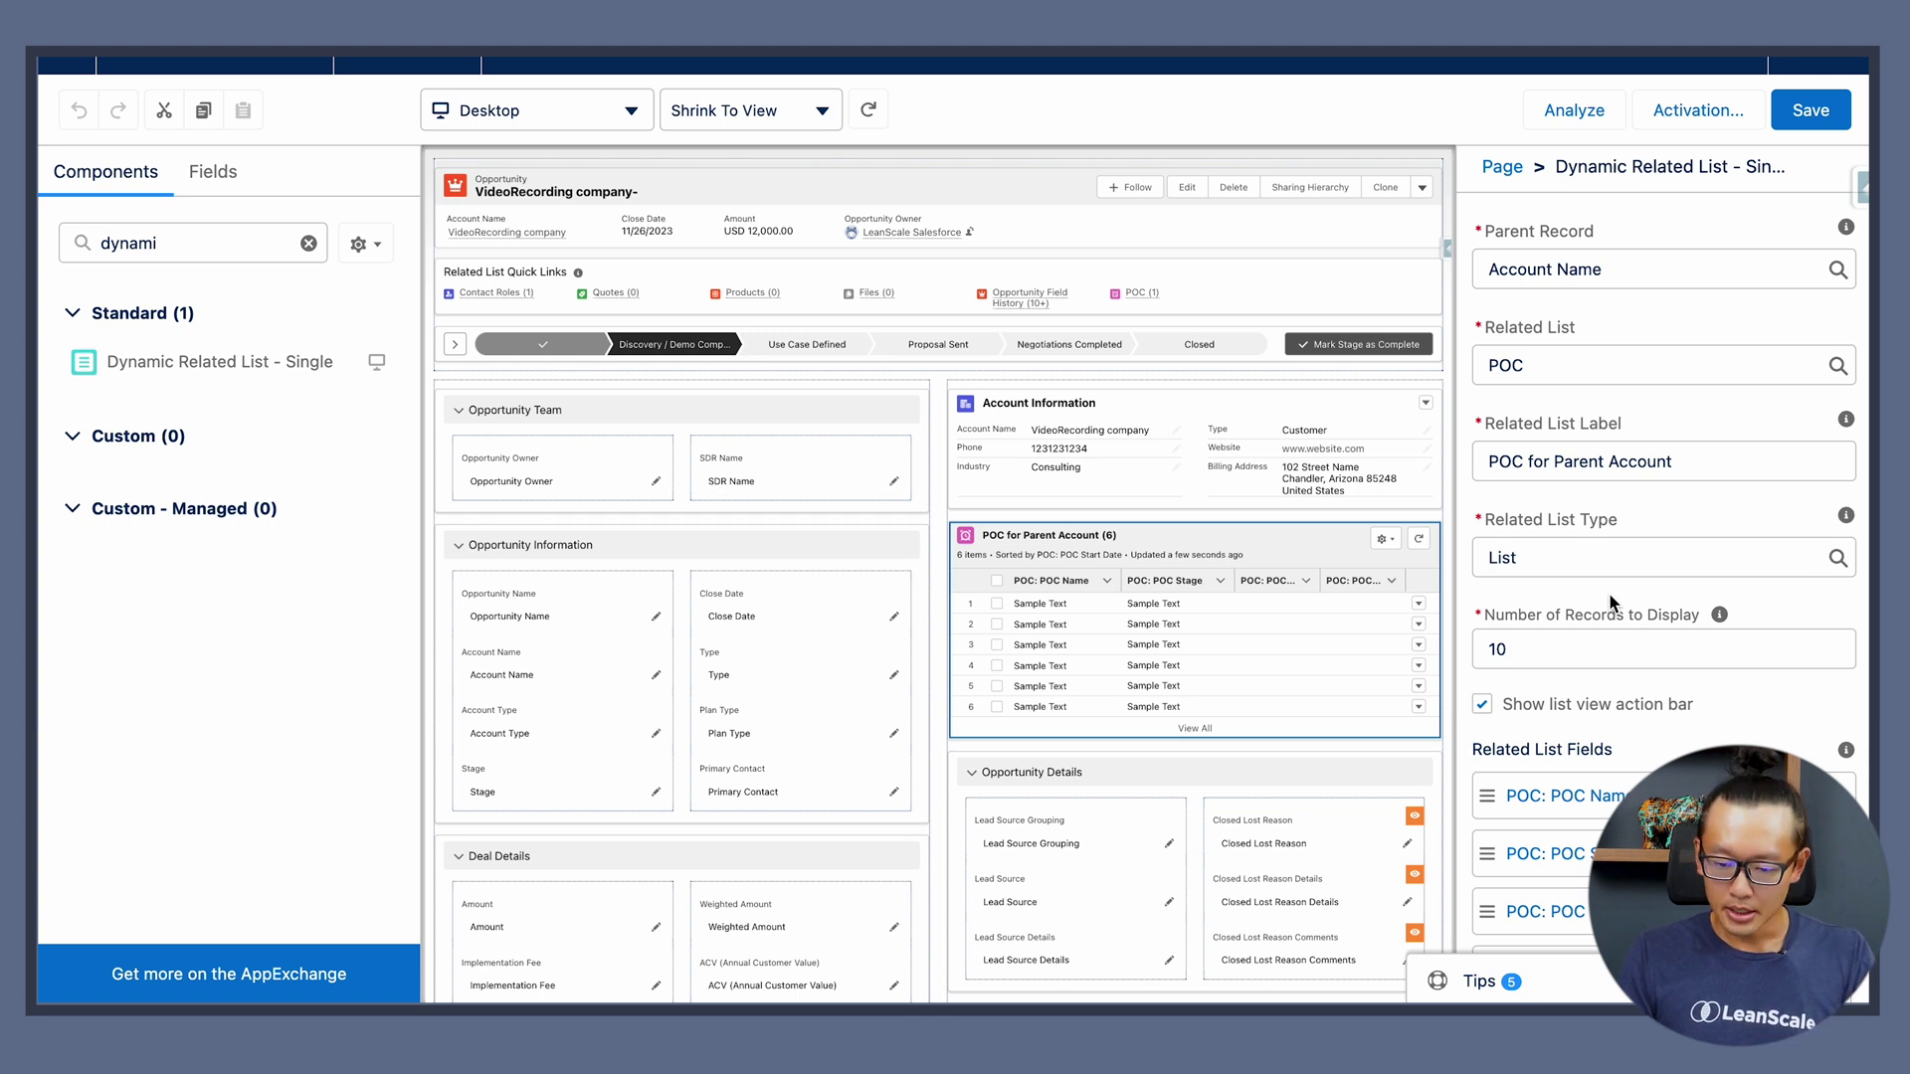
Review the Parent Record options and keep Account Name as the parent
left_click(1617, 269)
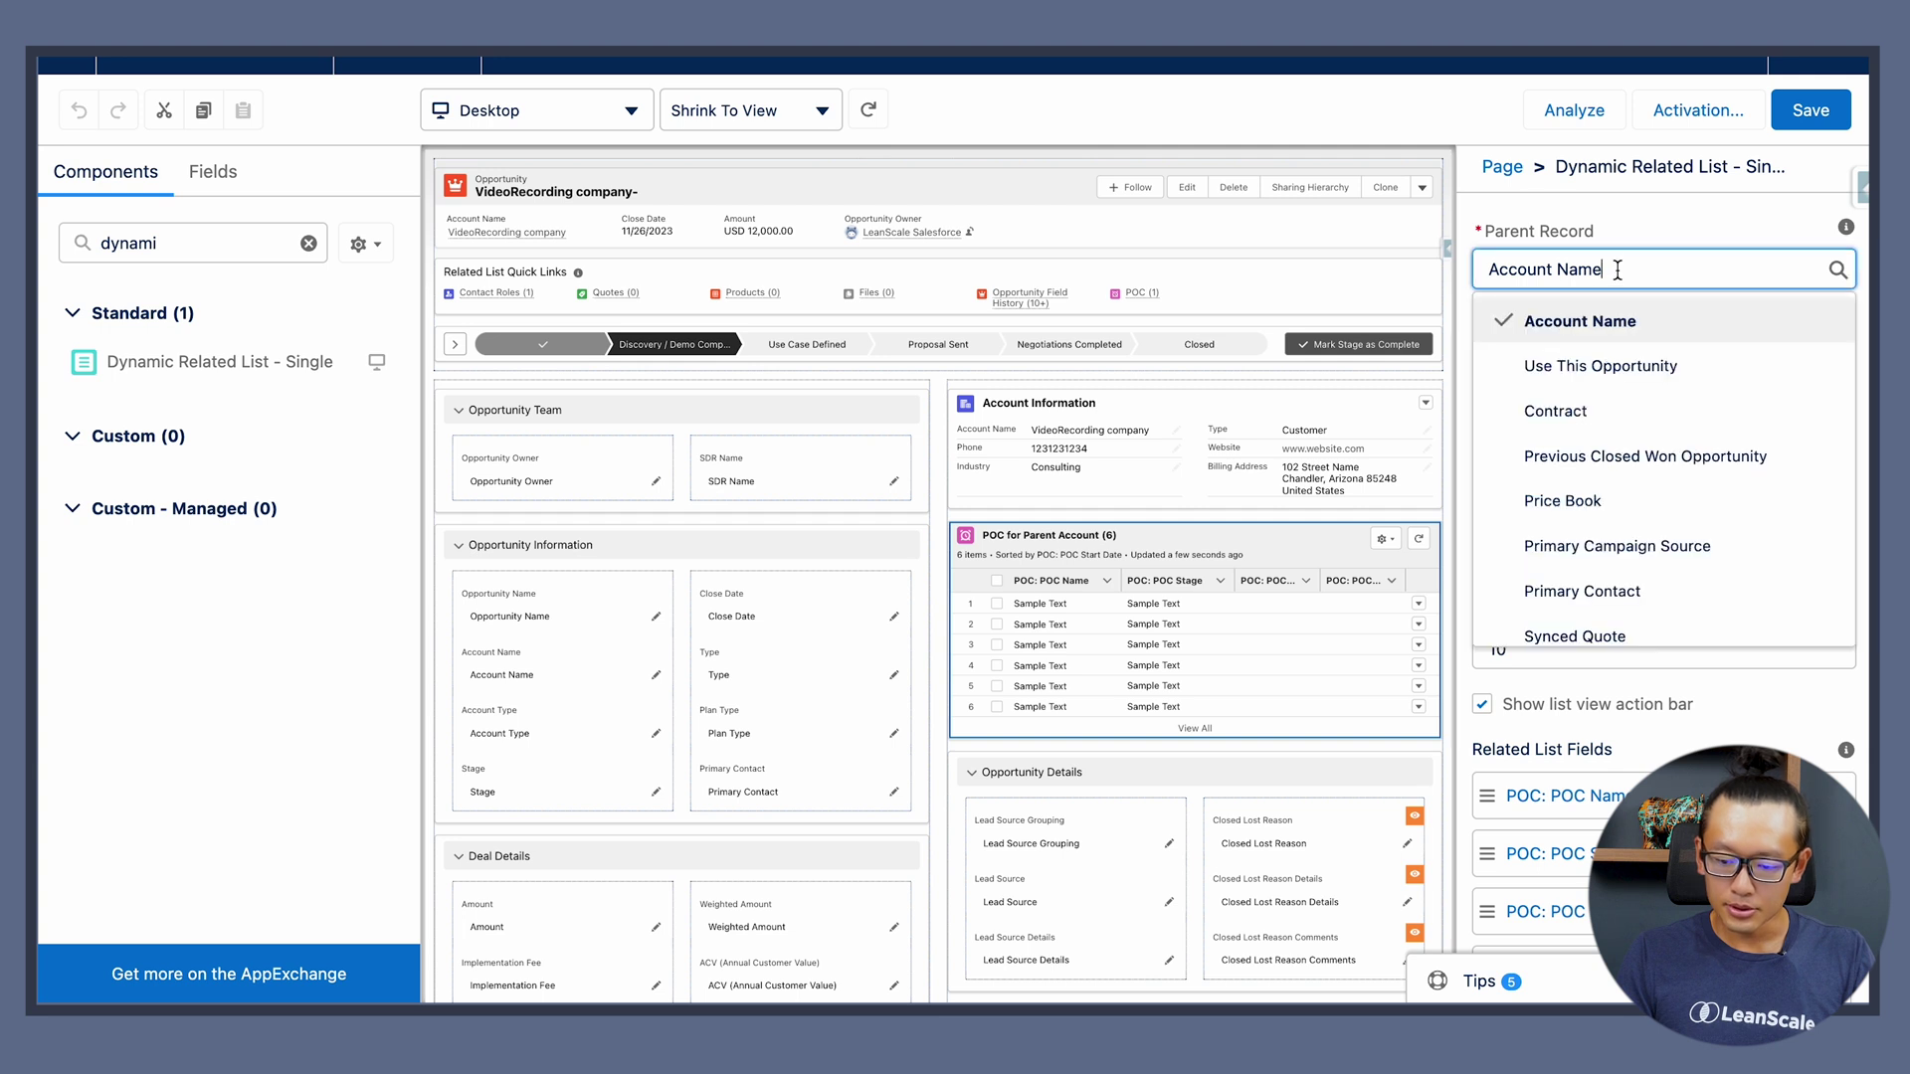
left_click(1637, 213)
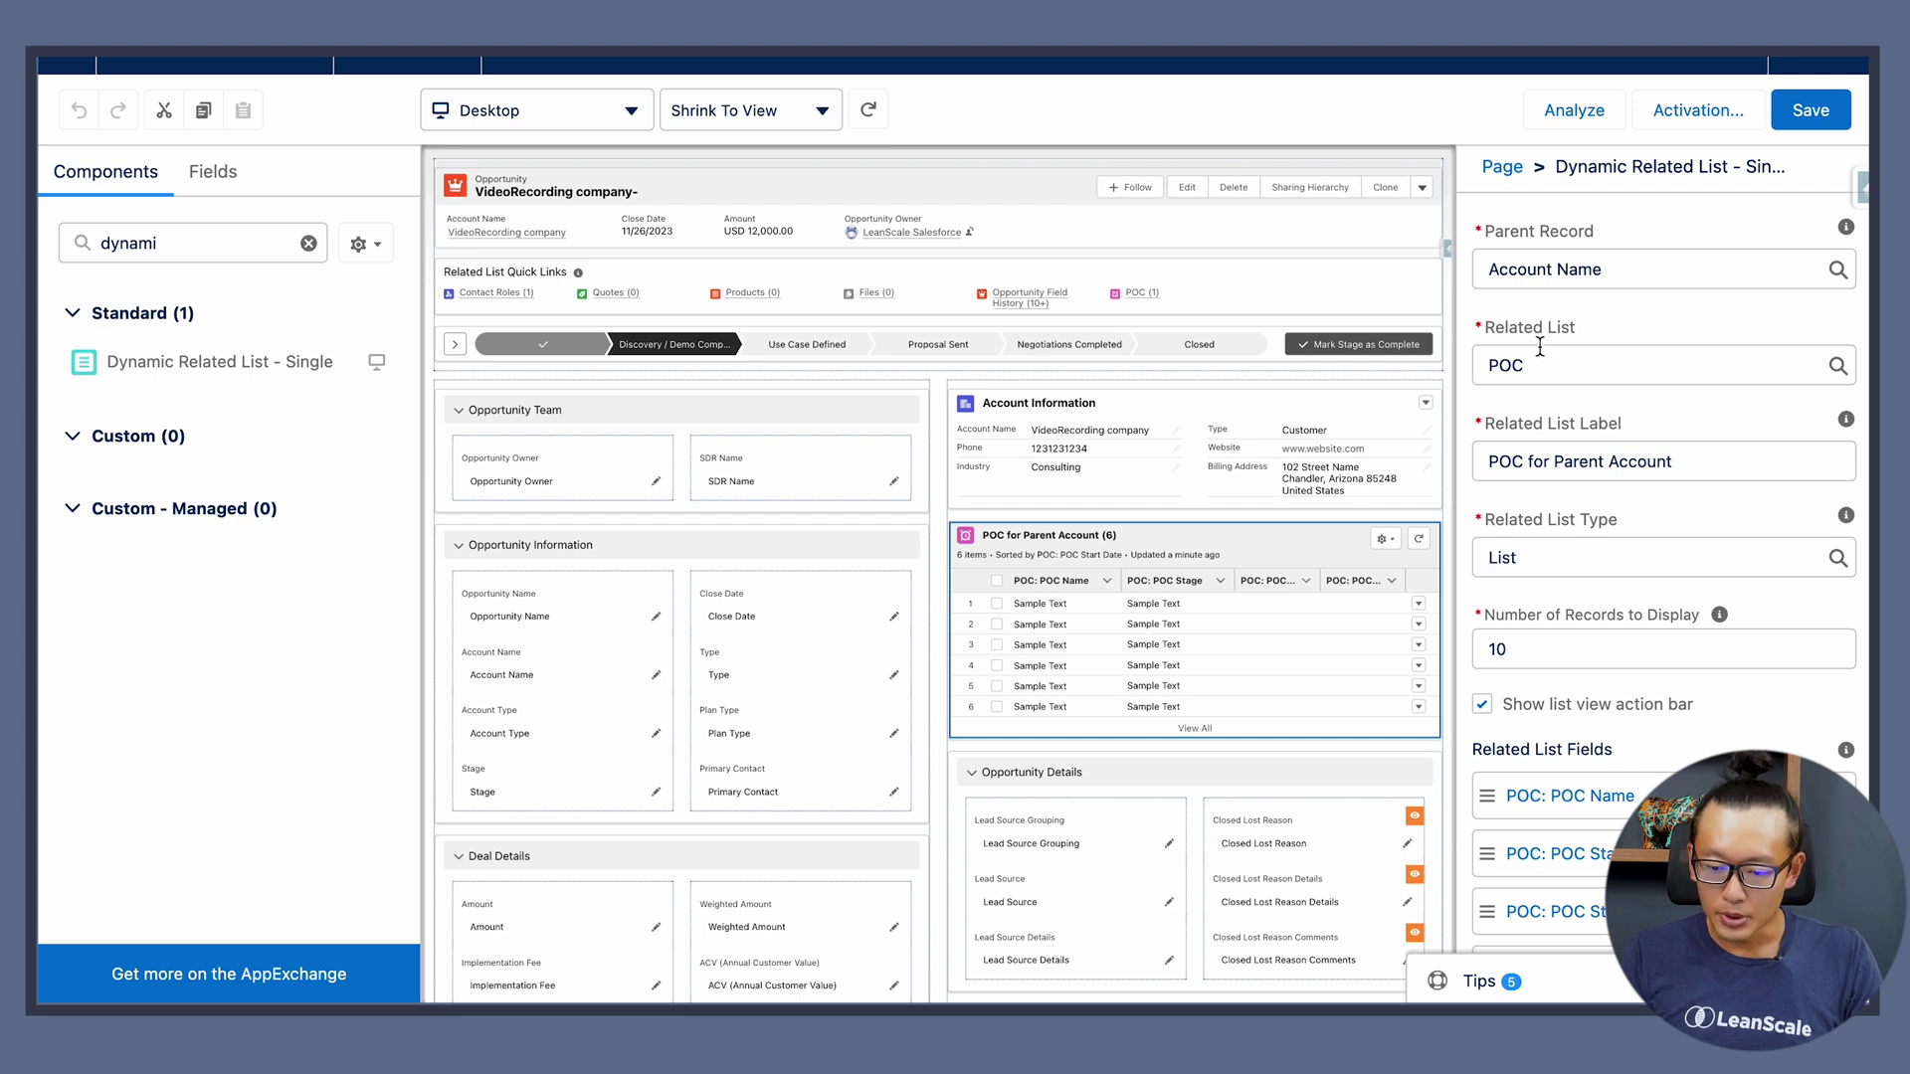
Keep POC as the related list and rename its label to 'POC for this Account'
left_click(1569, 370)
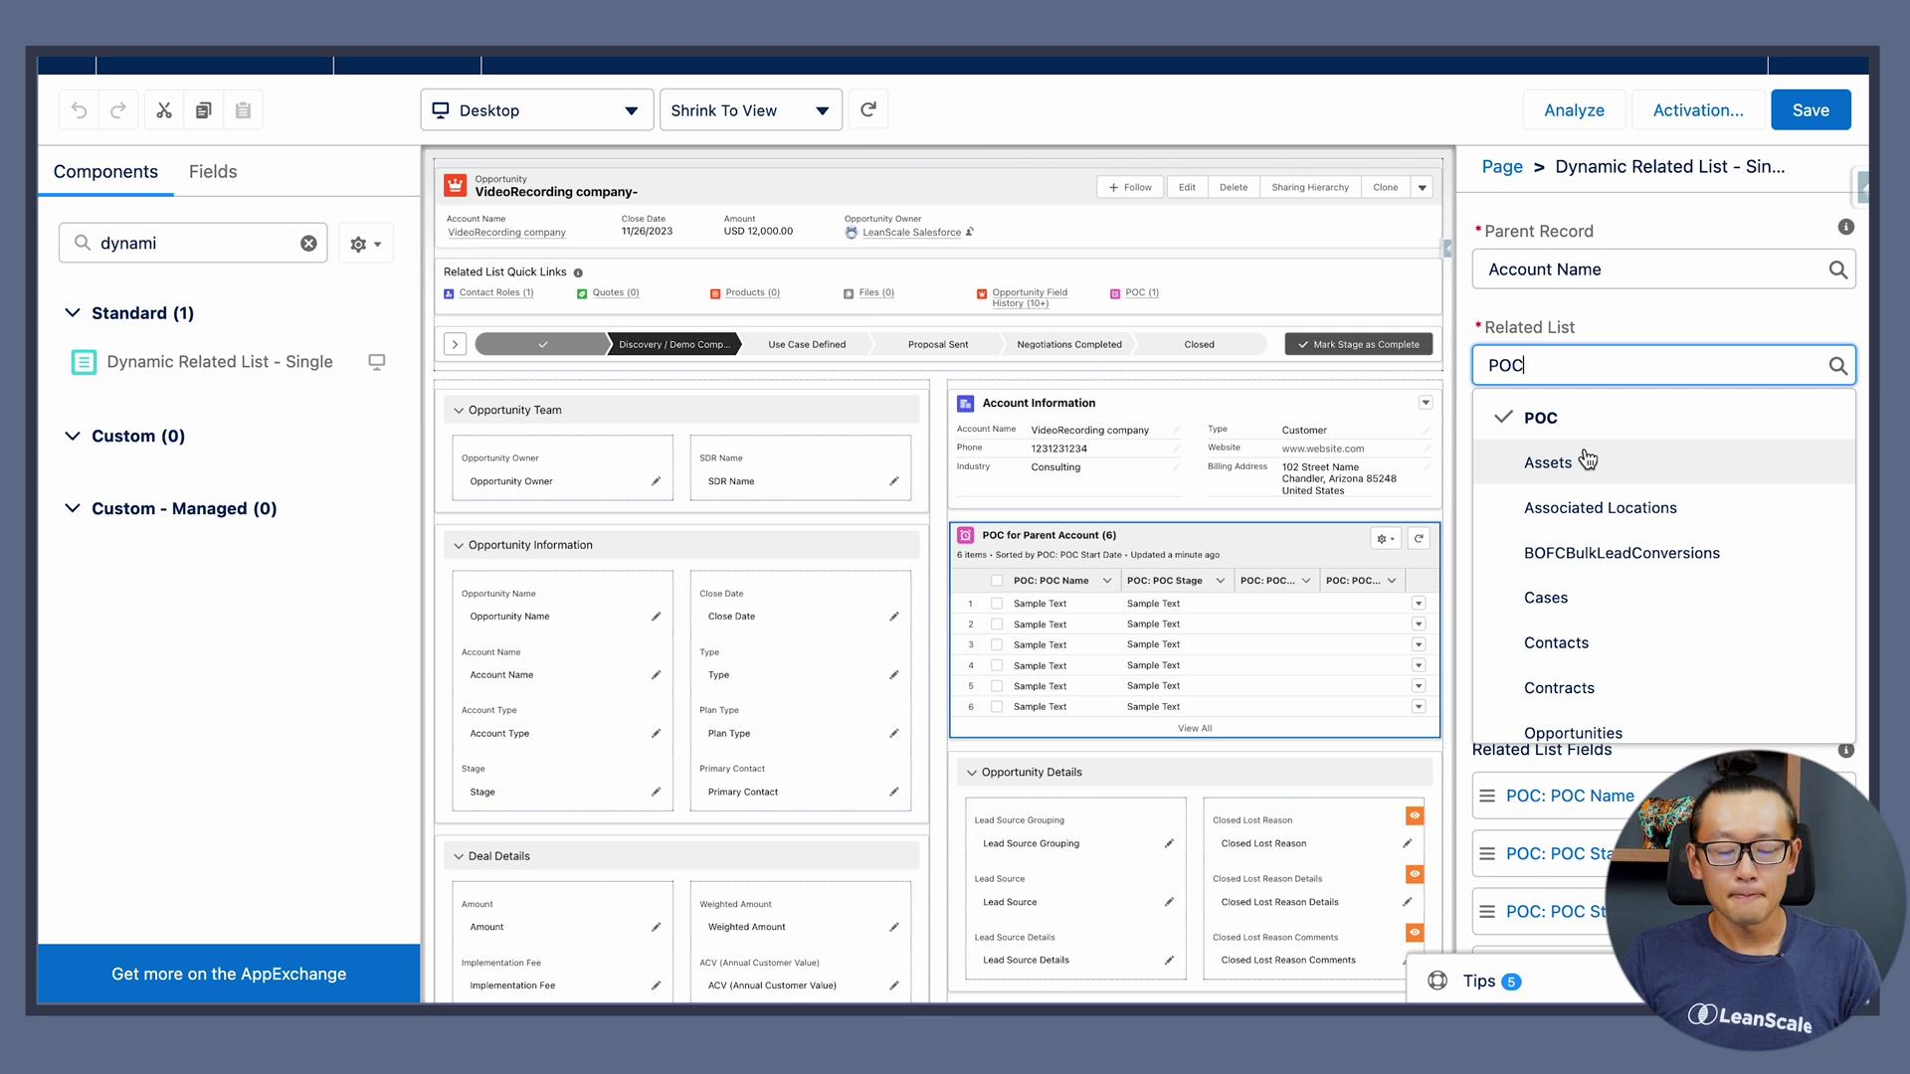
left_click(1576, 326)
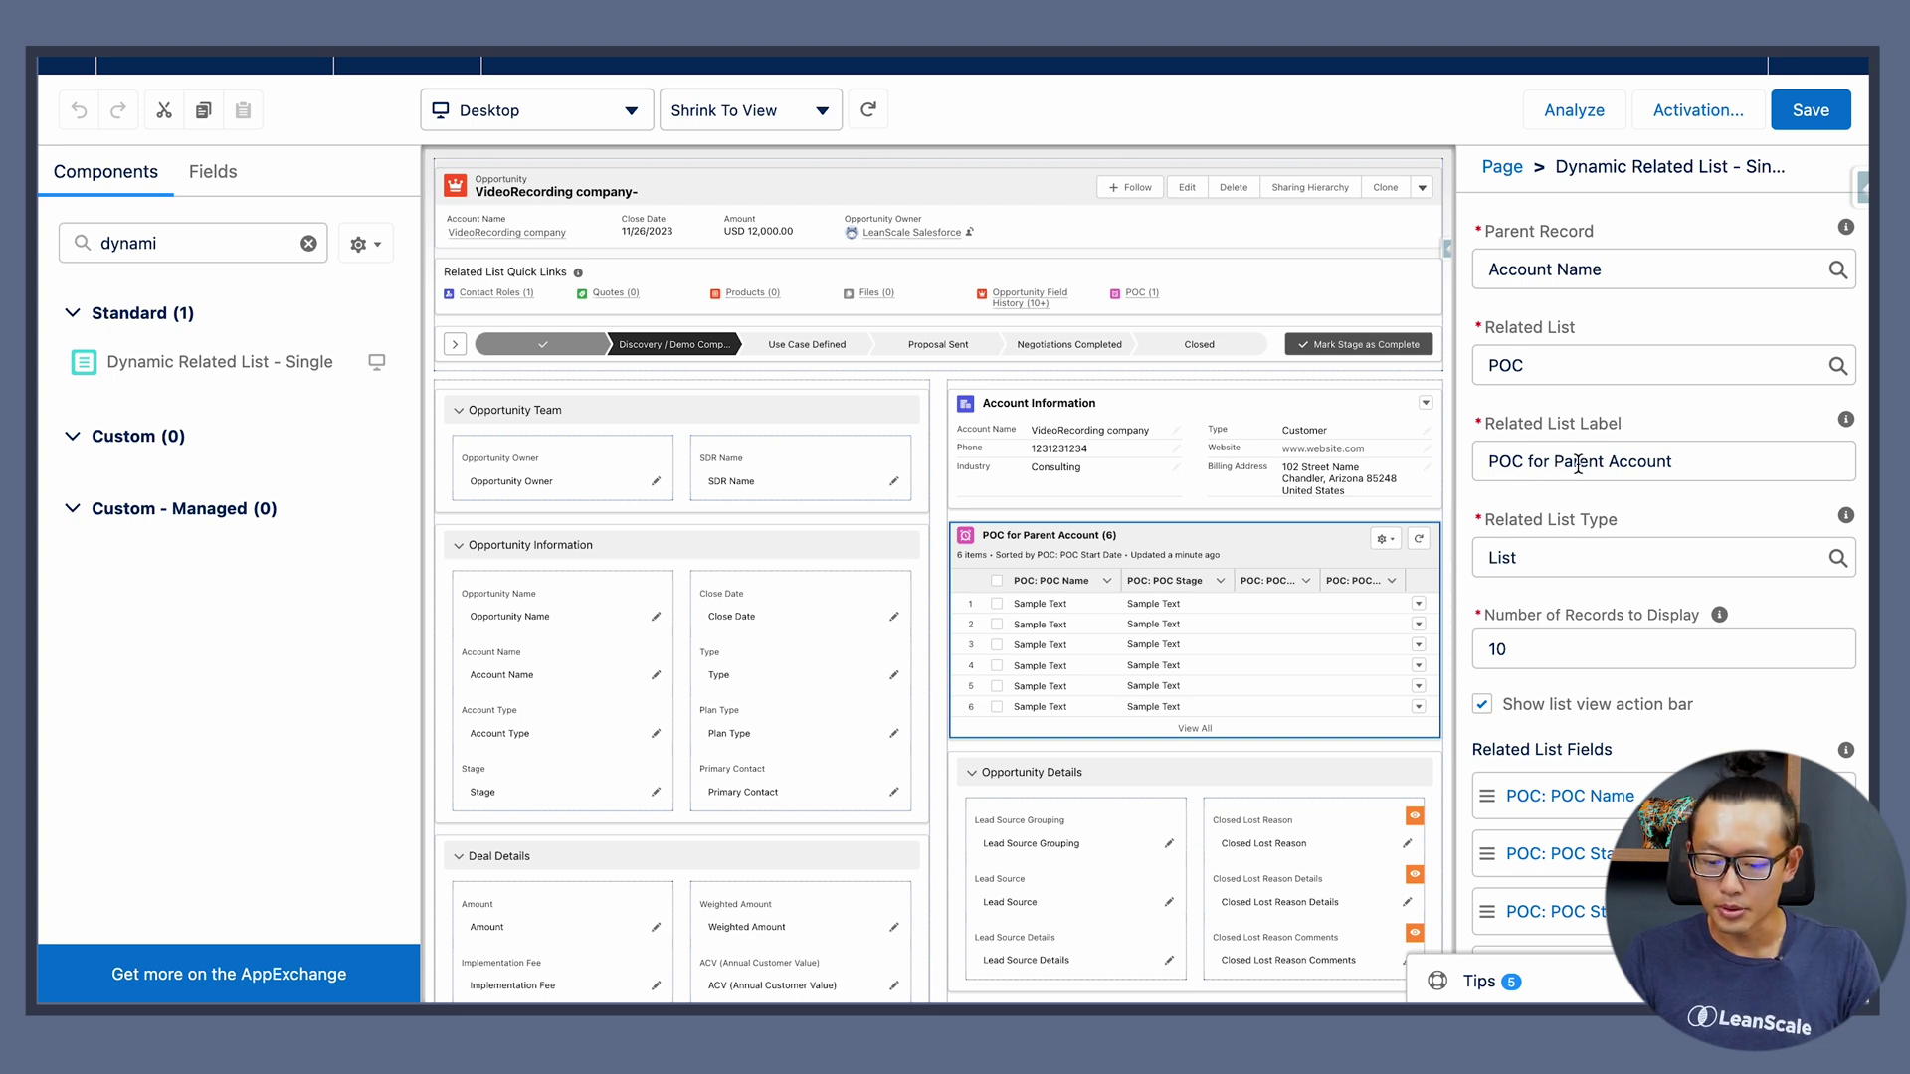
double_click(1577, 460)
type("this")
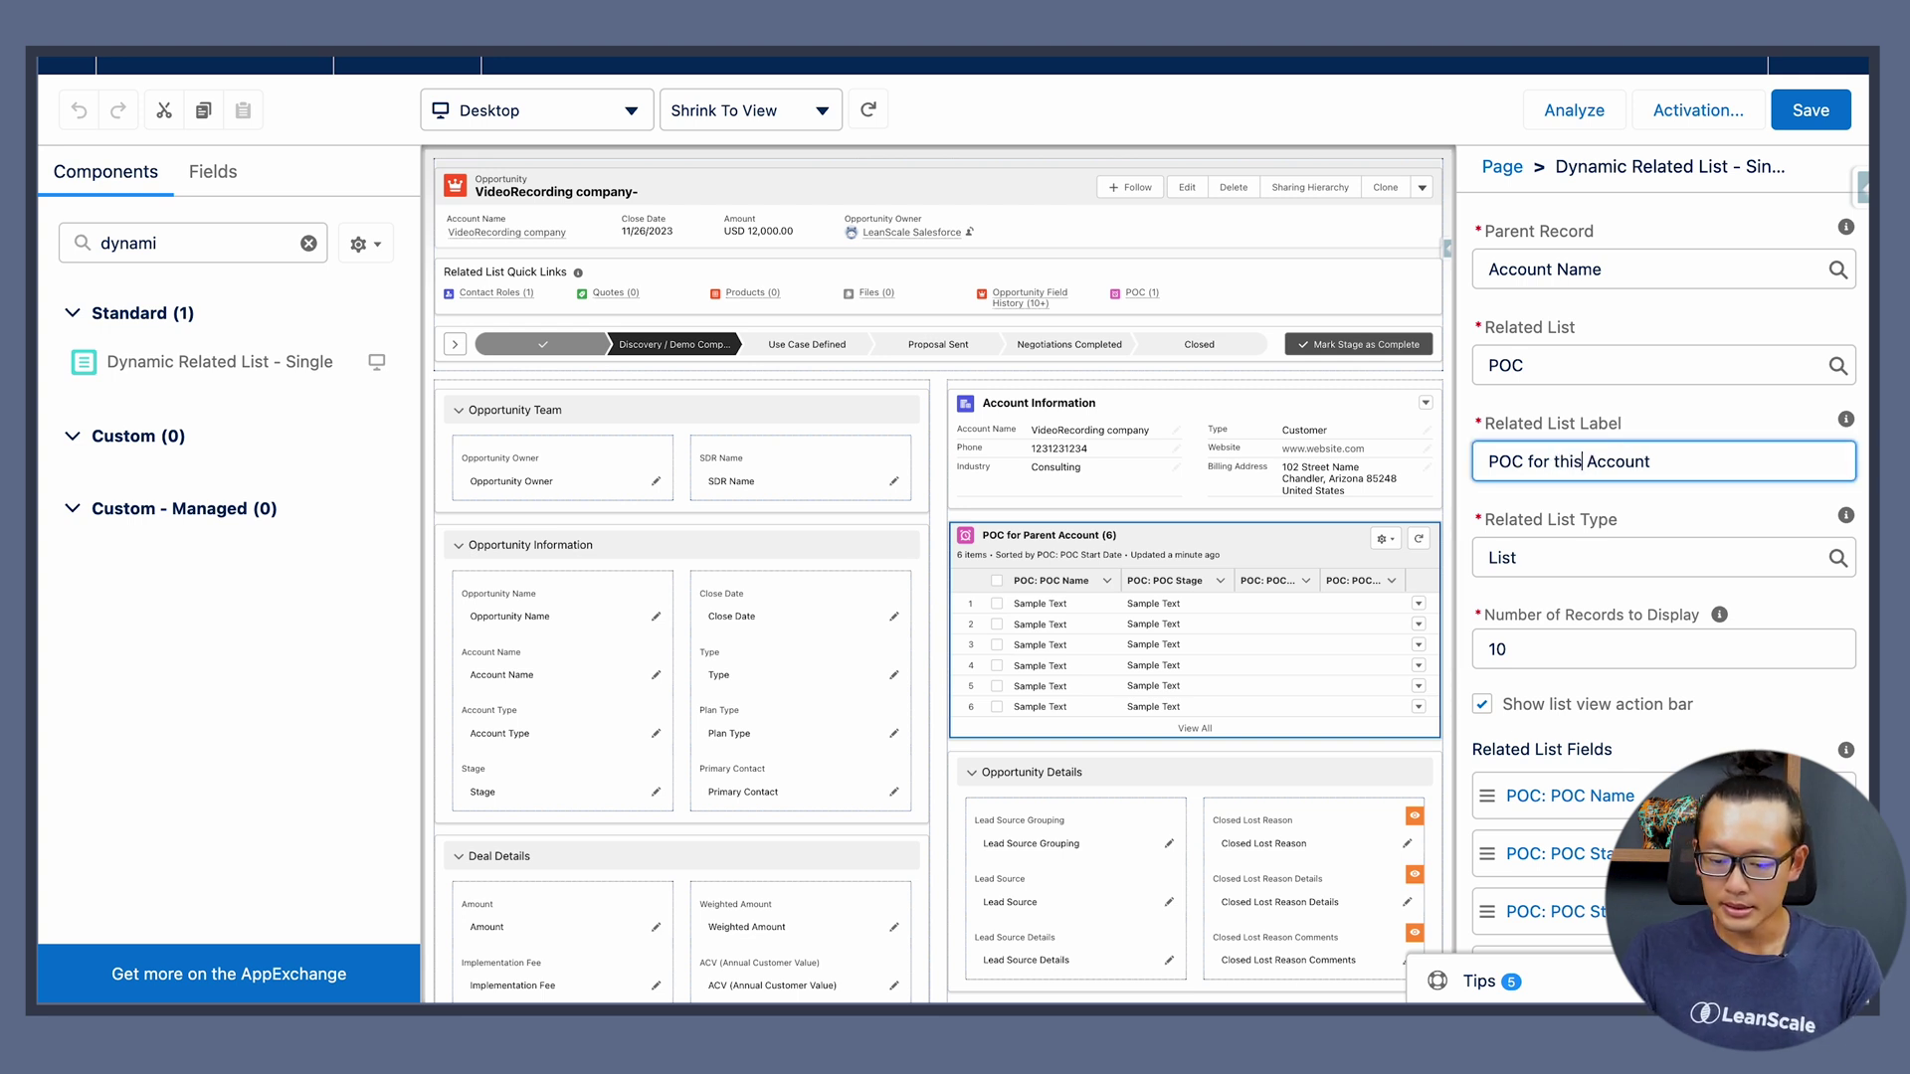
left_click(1677, 525)
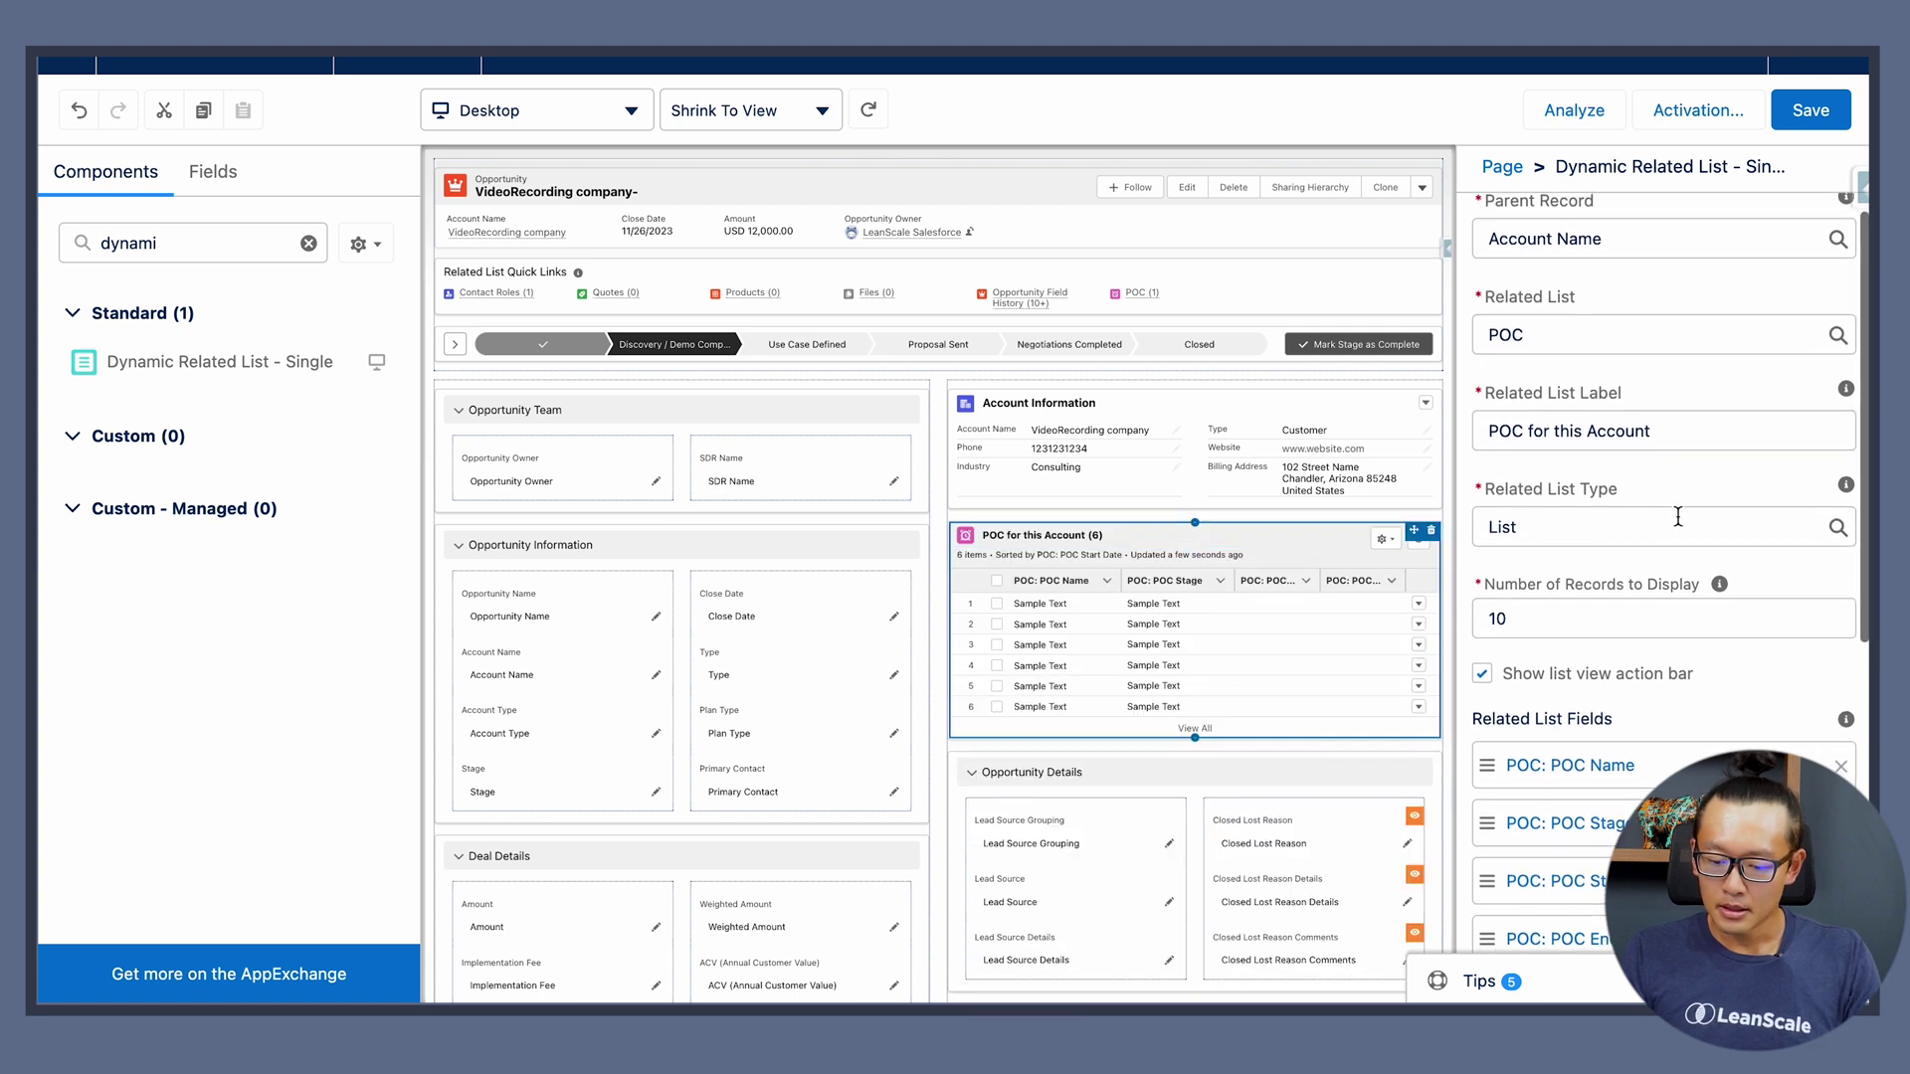
Preview the Tile related list type, then switch back to List display
scroll(1677, 517, "down", 2)
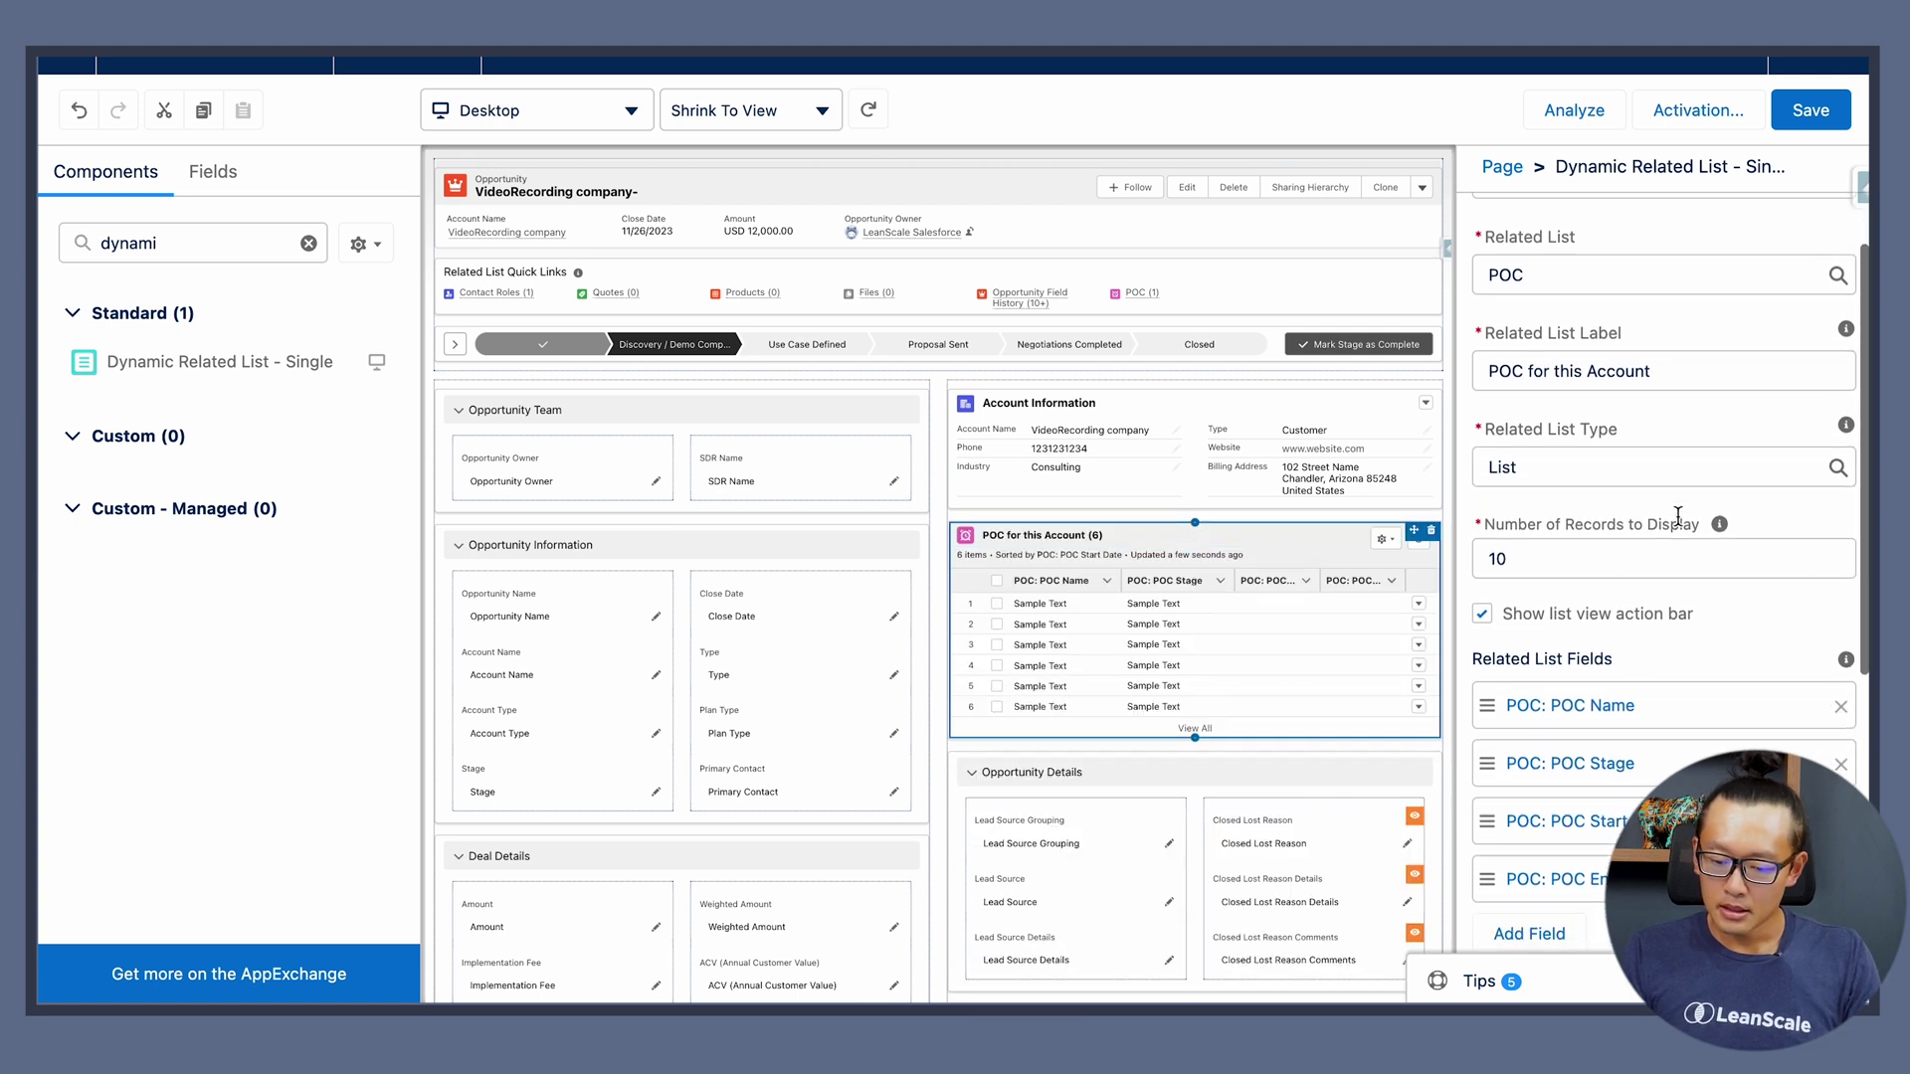
left_click(1554, 443)
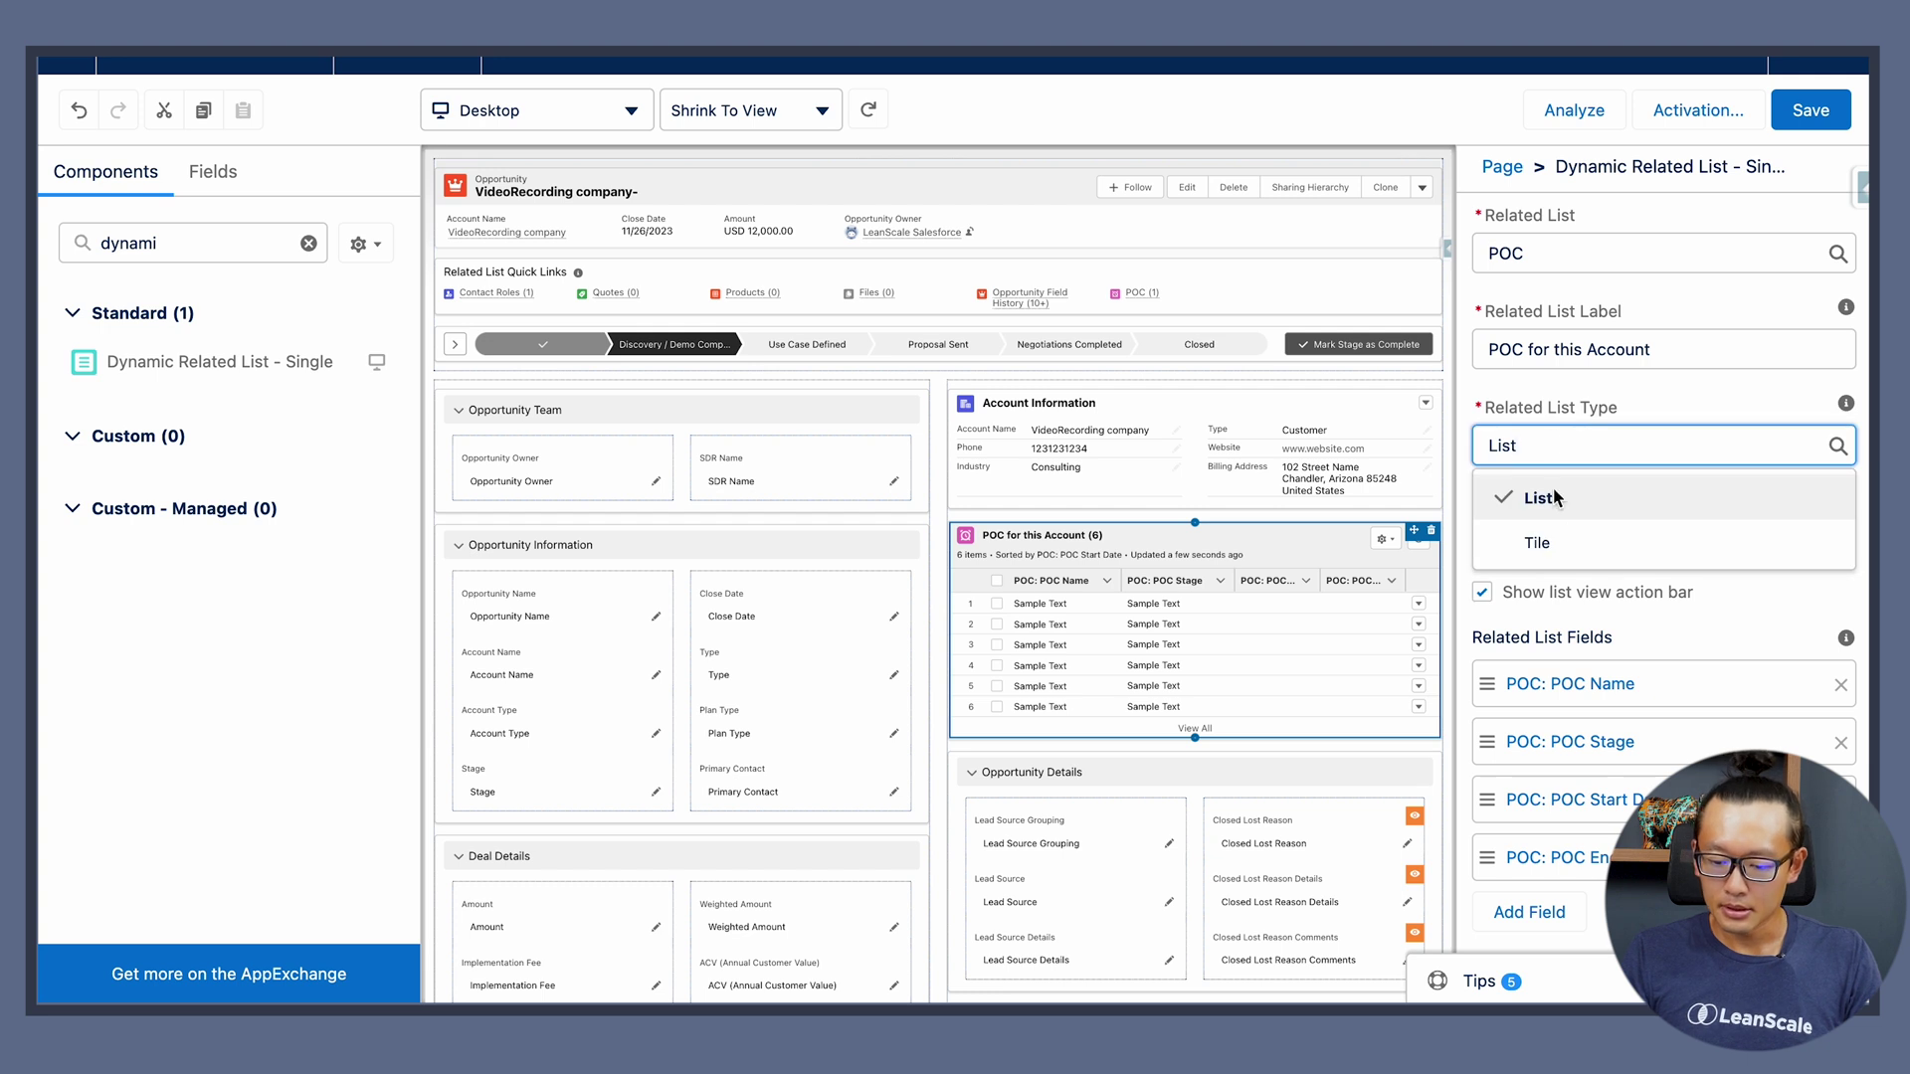
left_click(1557, 543)
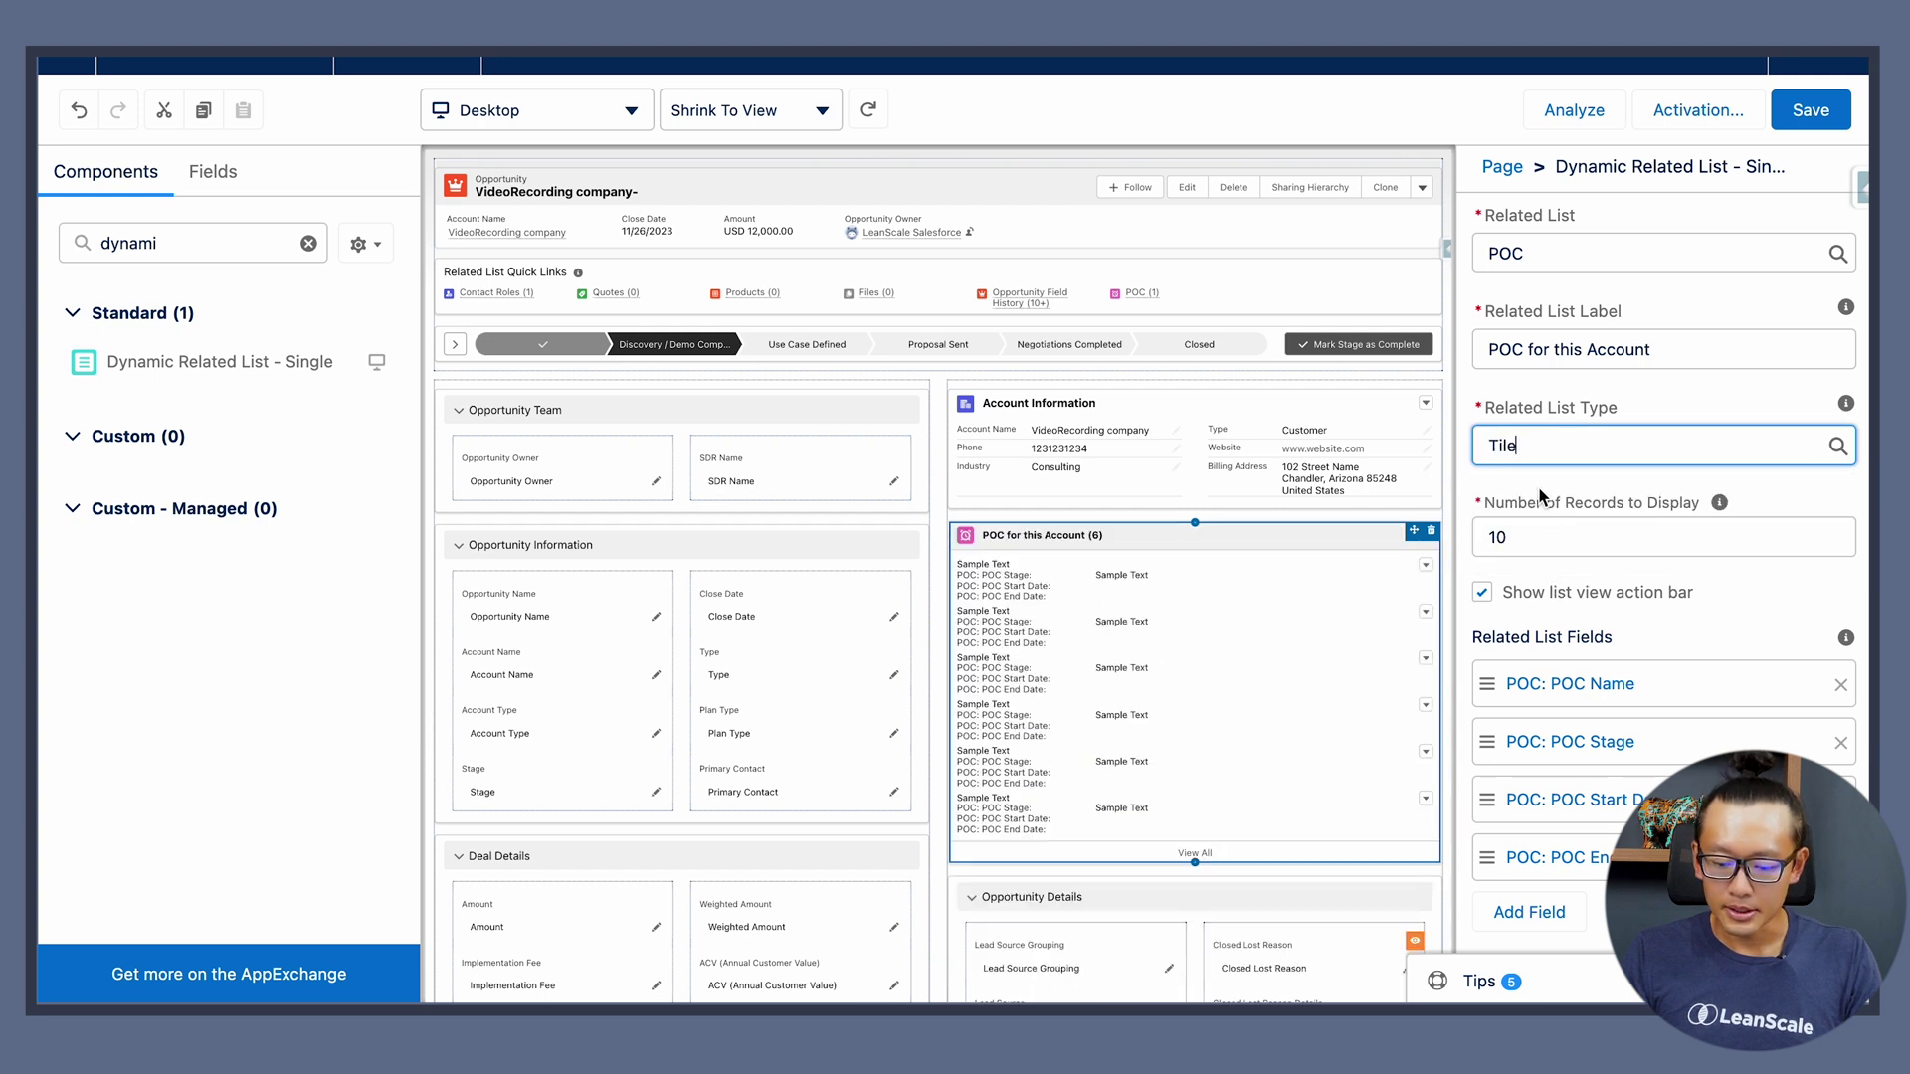
left_click(1556, 450)
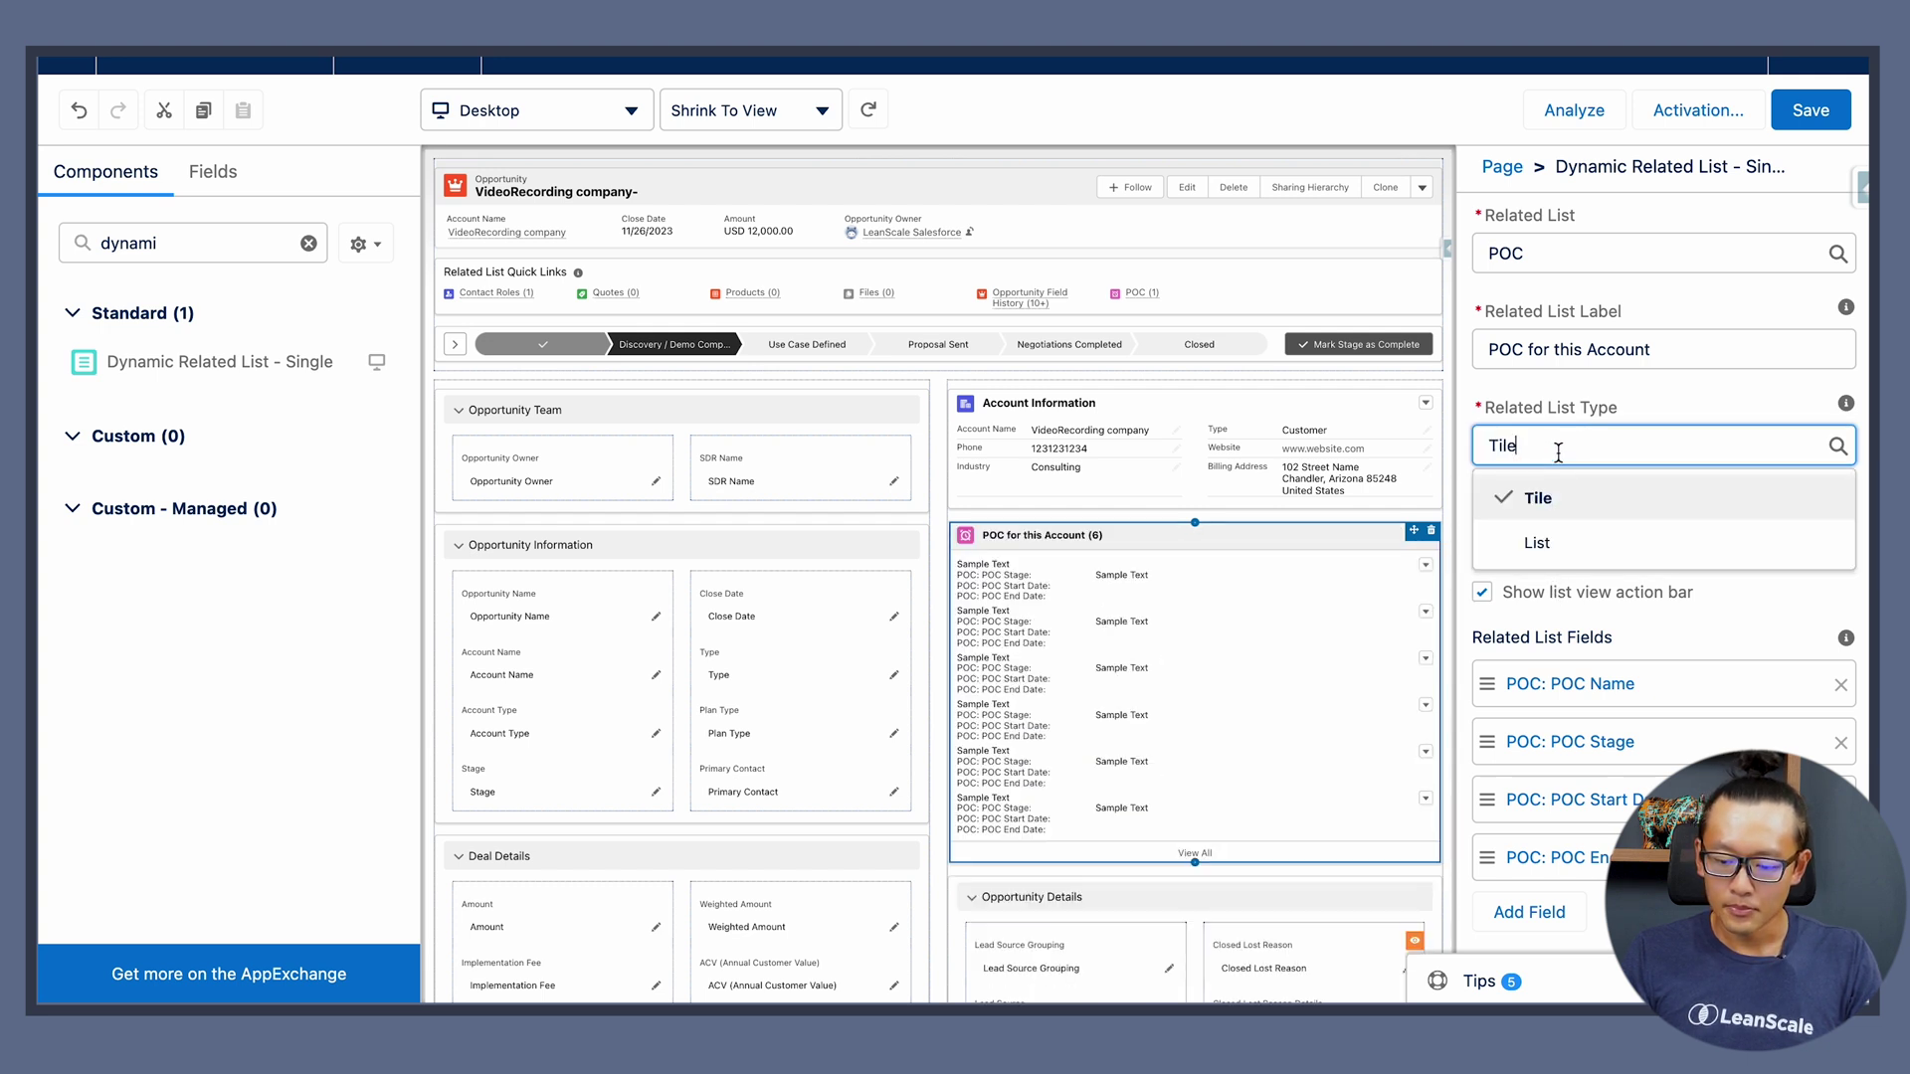
left_click(1548, 537)
scroll(1544, 497, "down", 1)
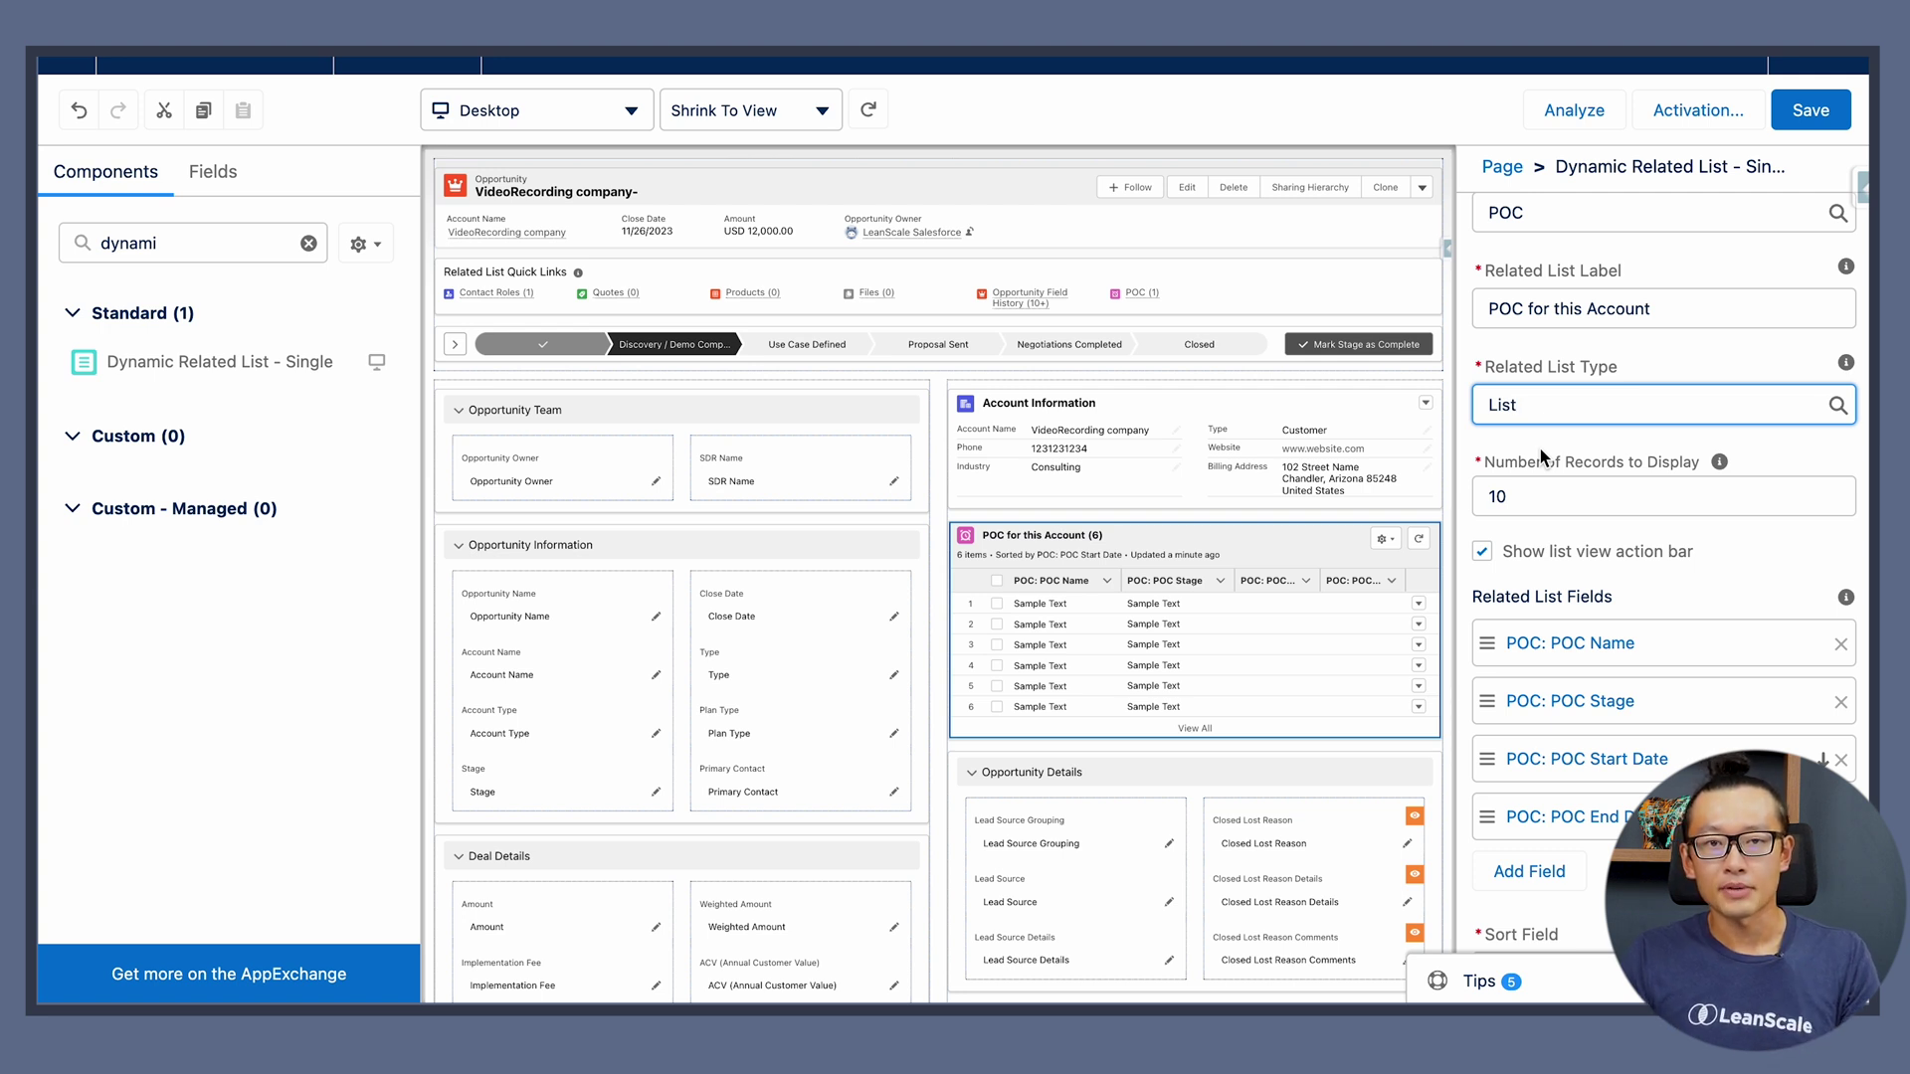
scroll(1540, 450, "down", 1)
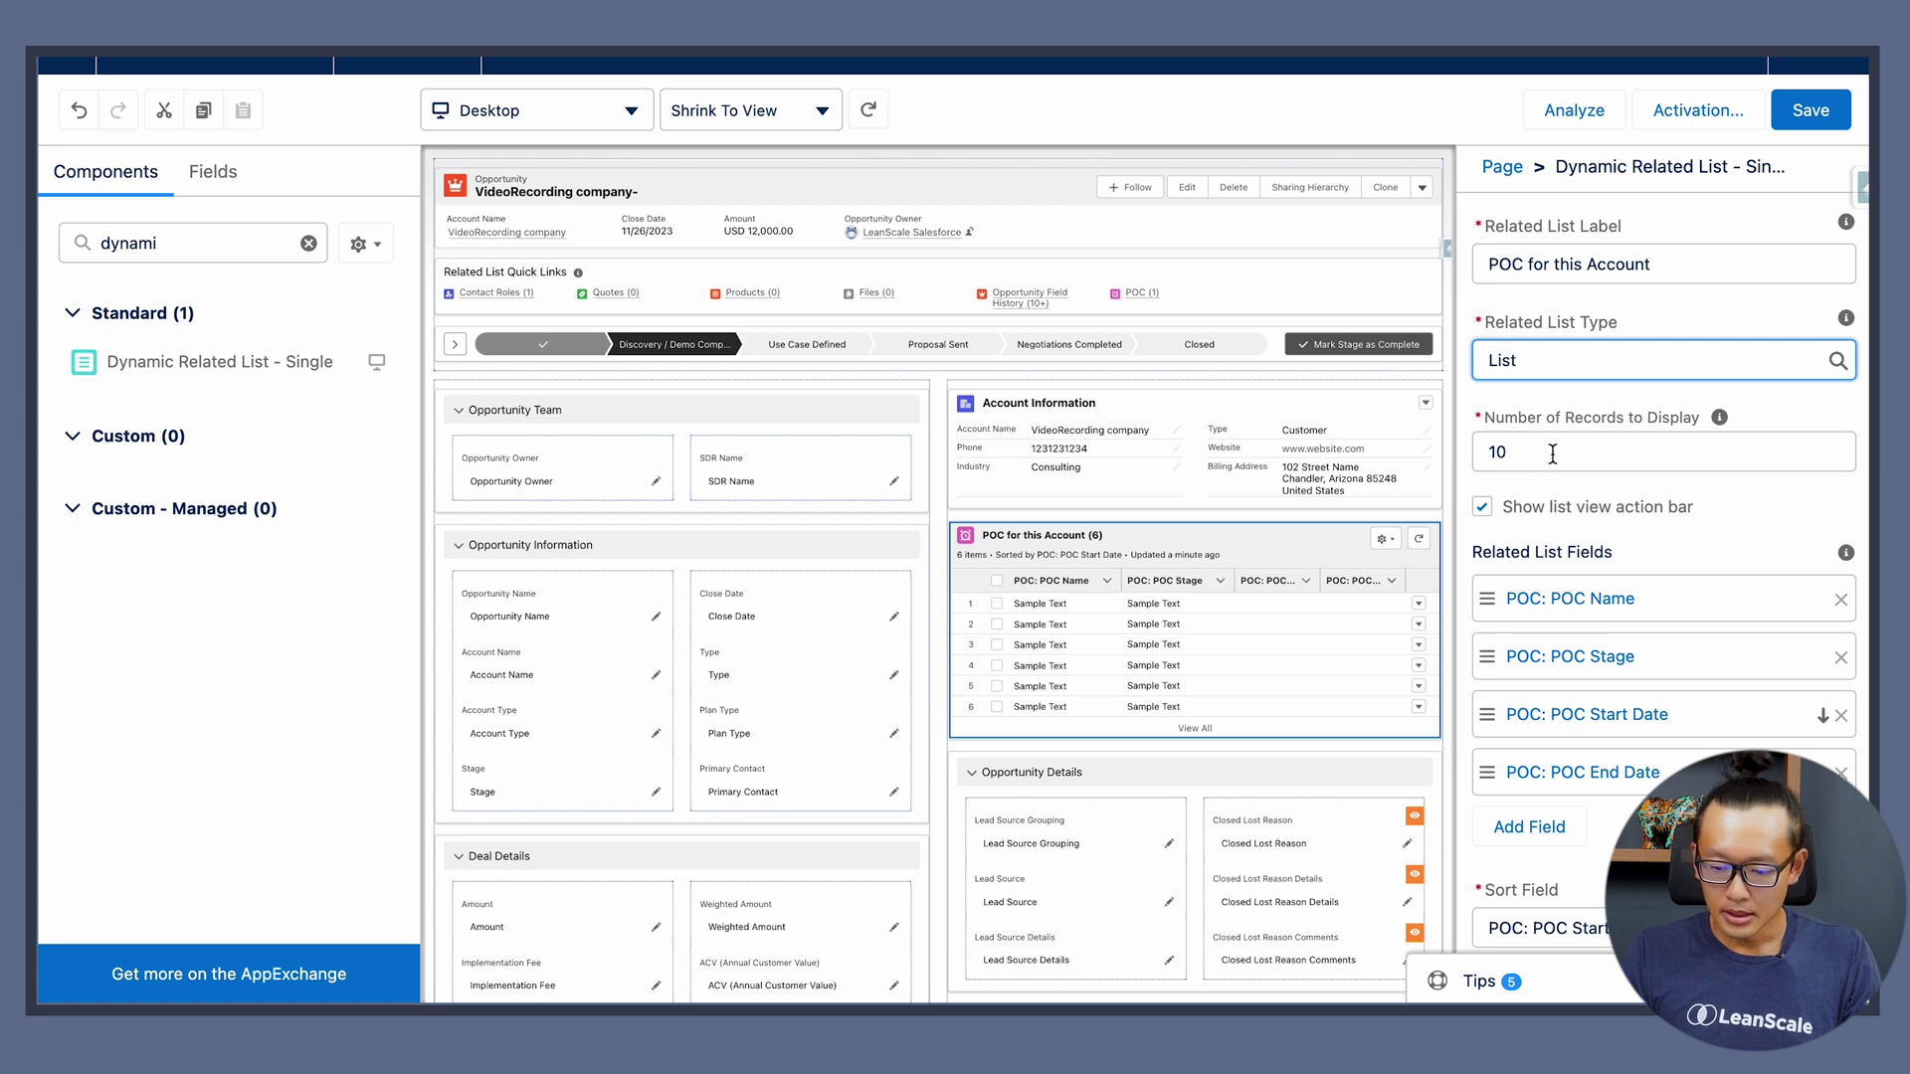
mouse_move(1720, 421)
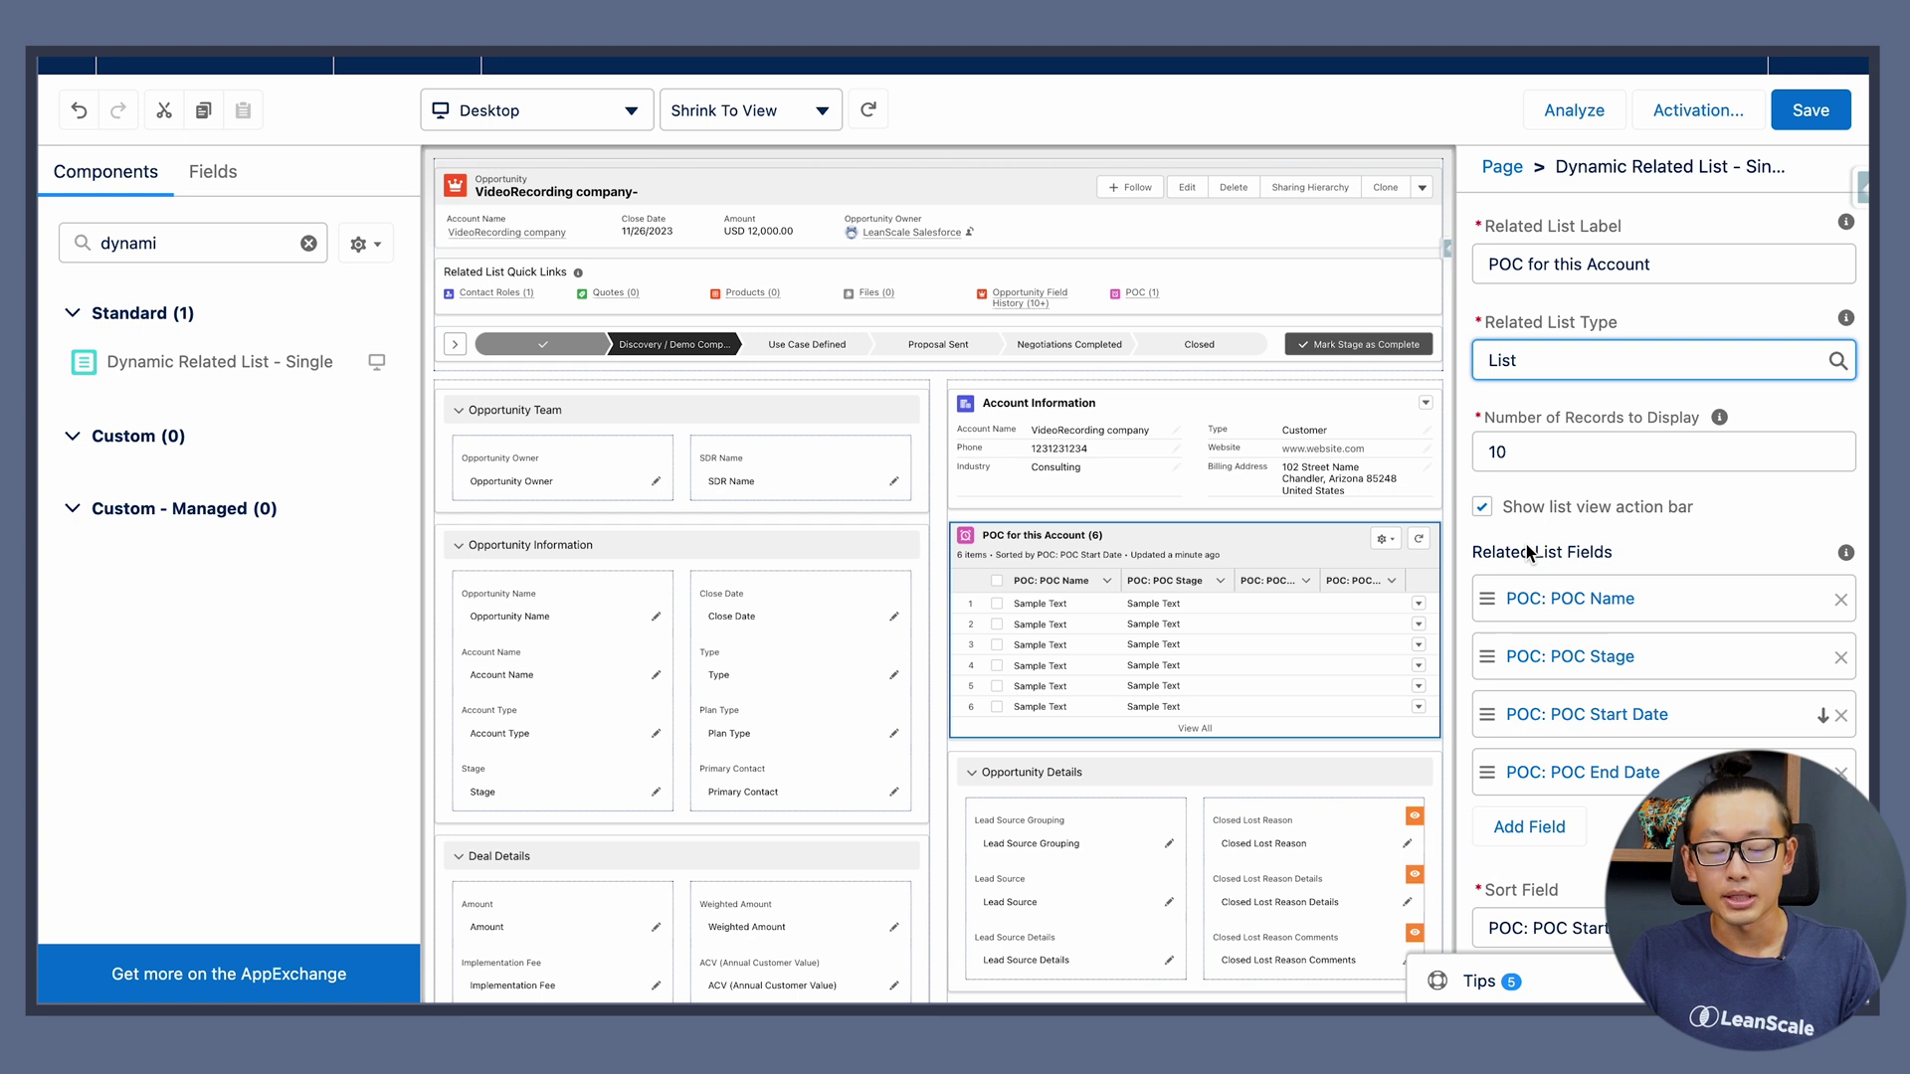
scroll(1530, 553, "down", 2)
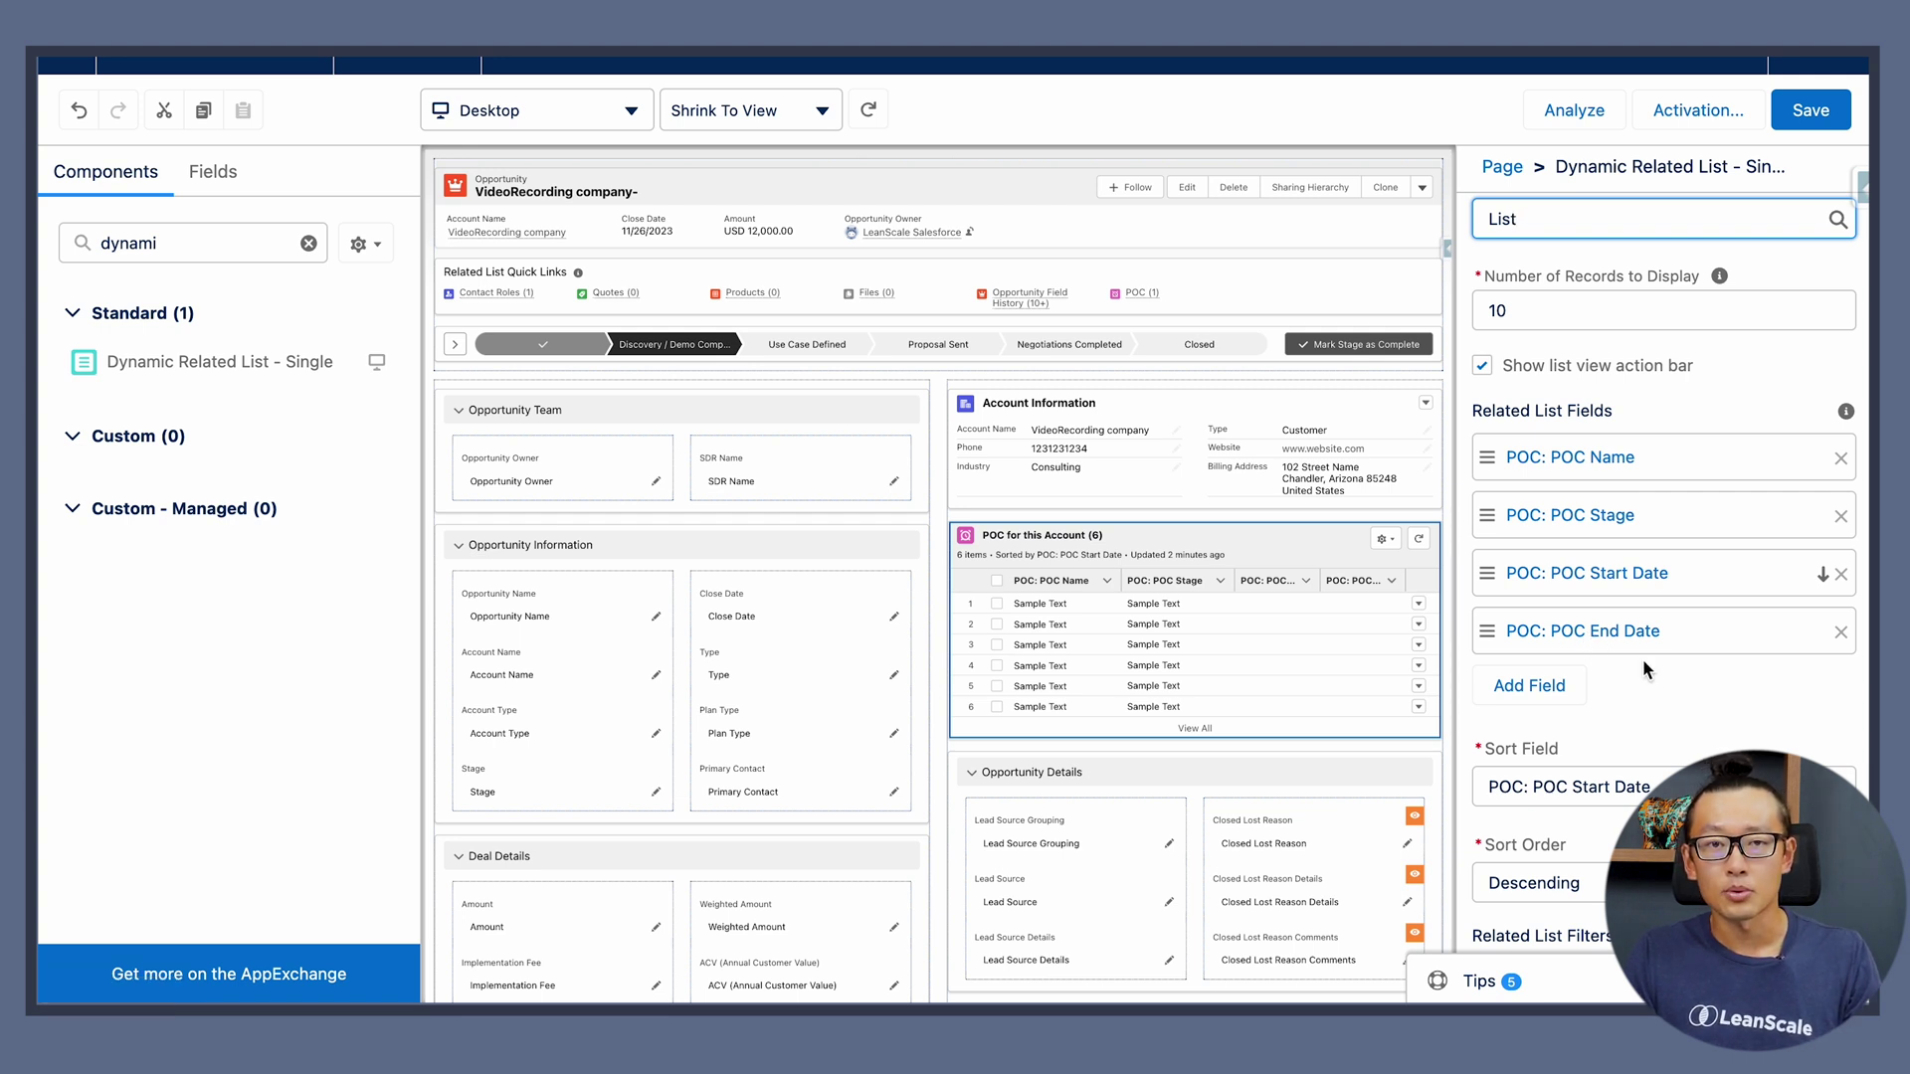
scroll(1521, 623, "down", 2)
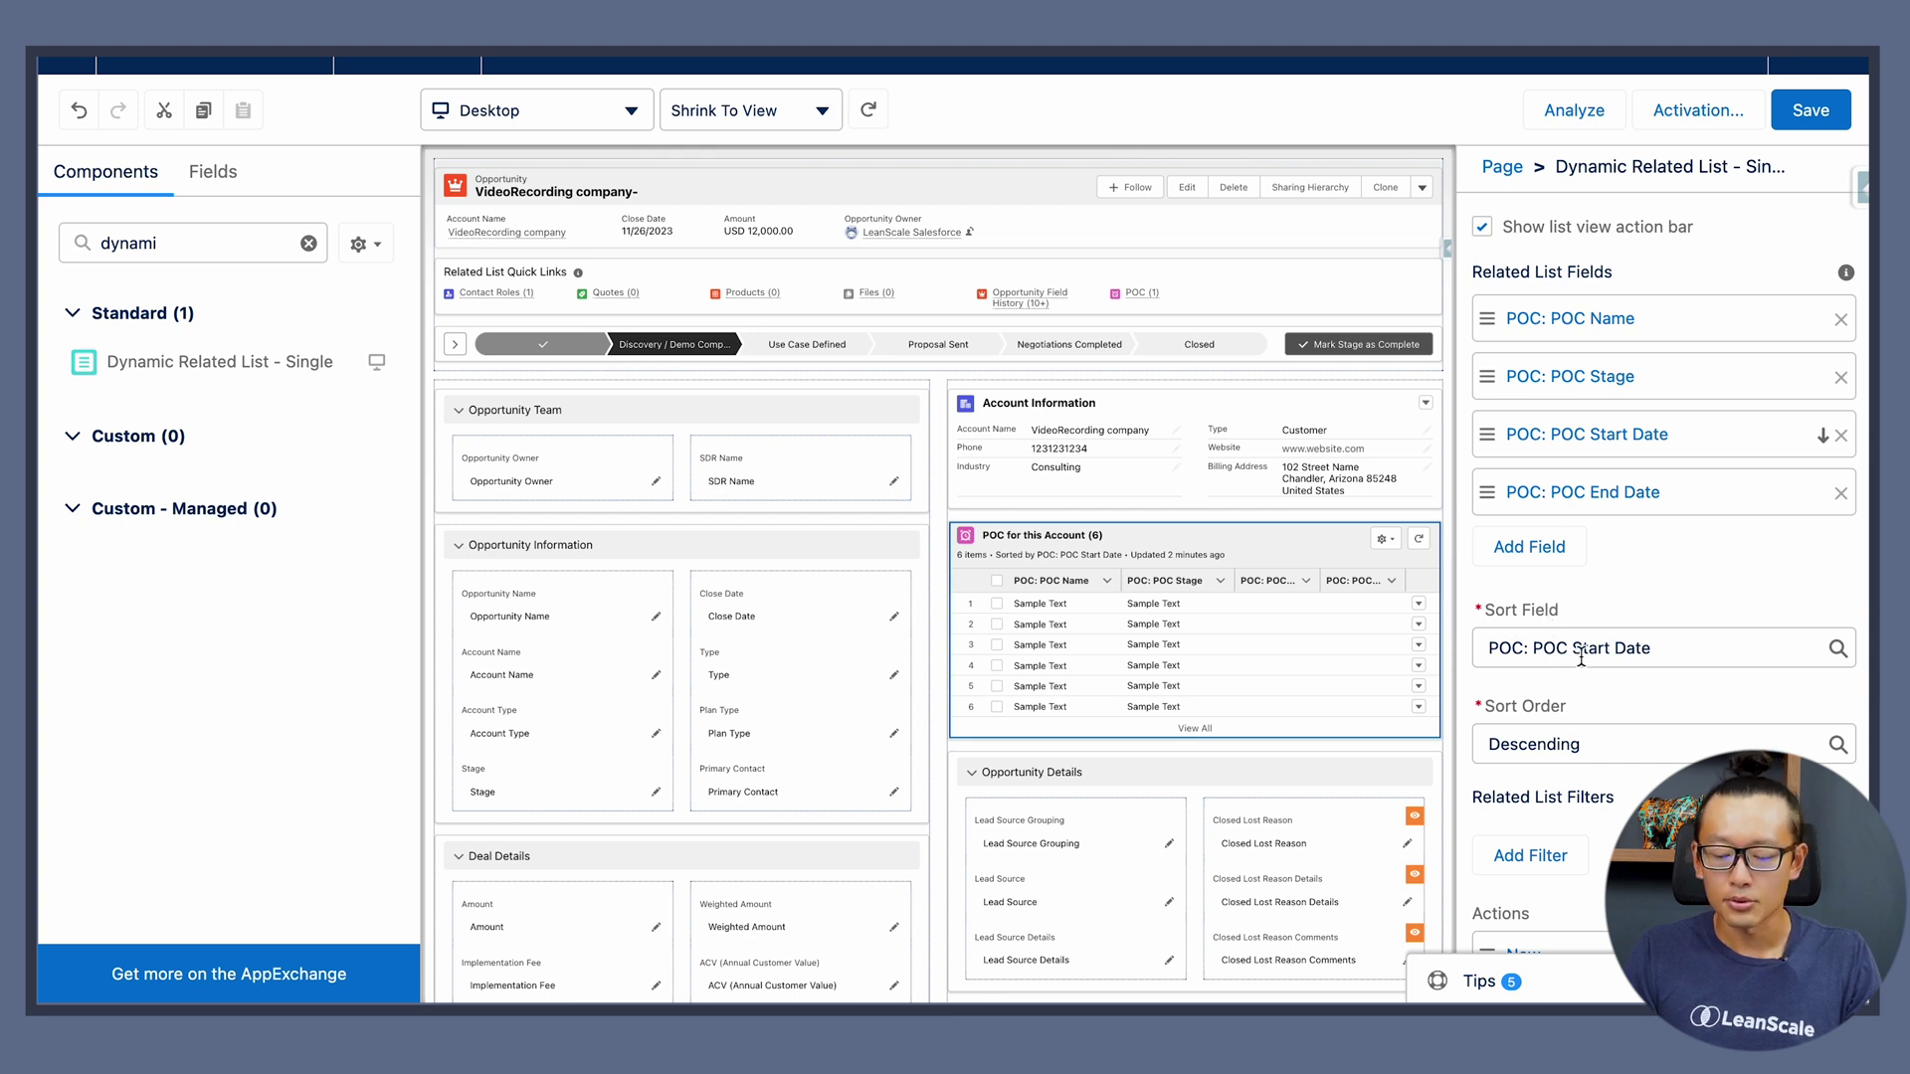
scroll(1577, 656, "down", 1)
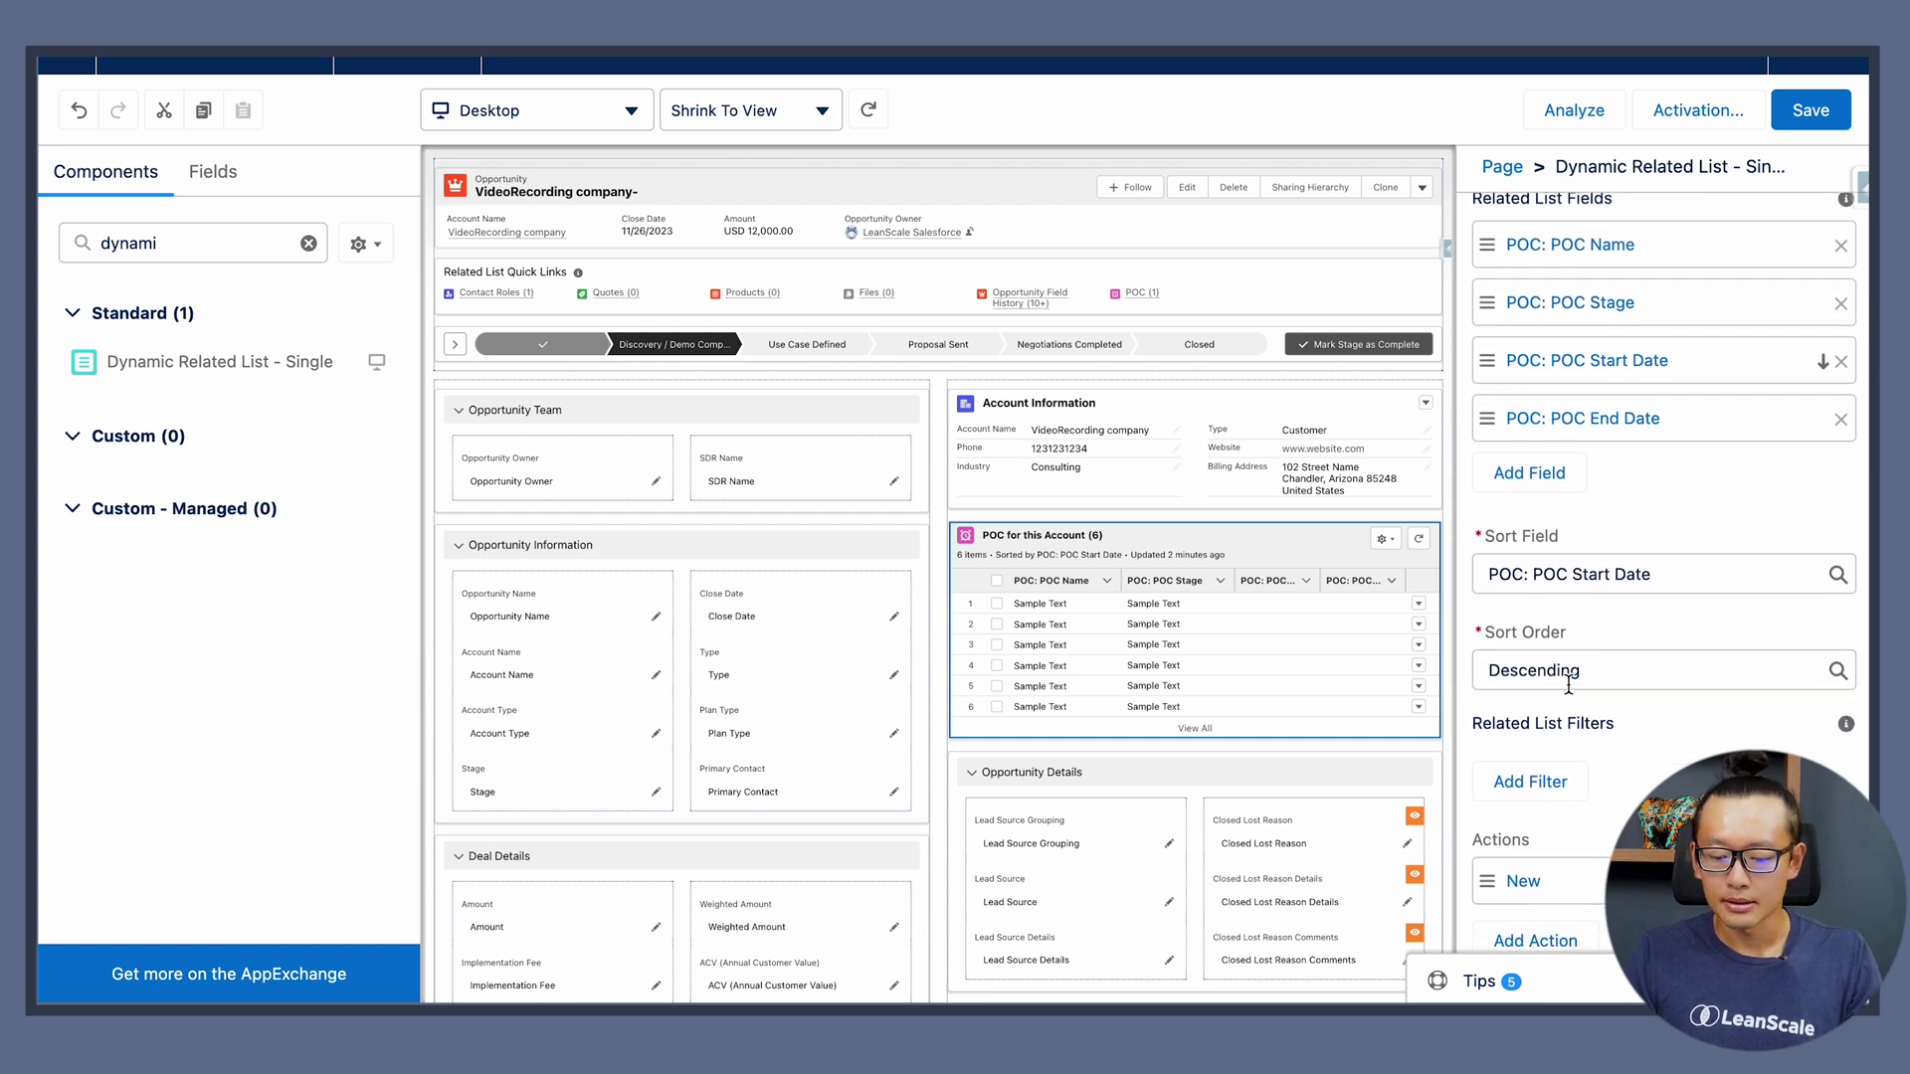
scroll(1602, 582, "down", 2)
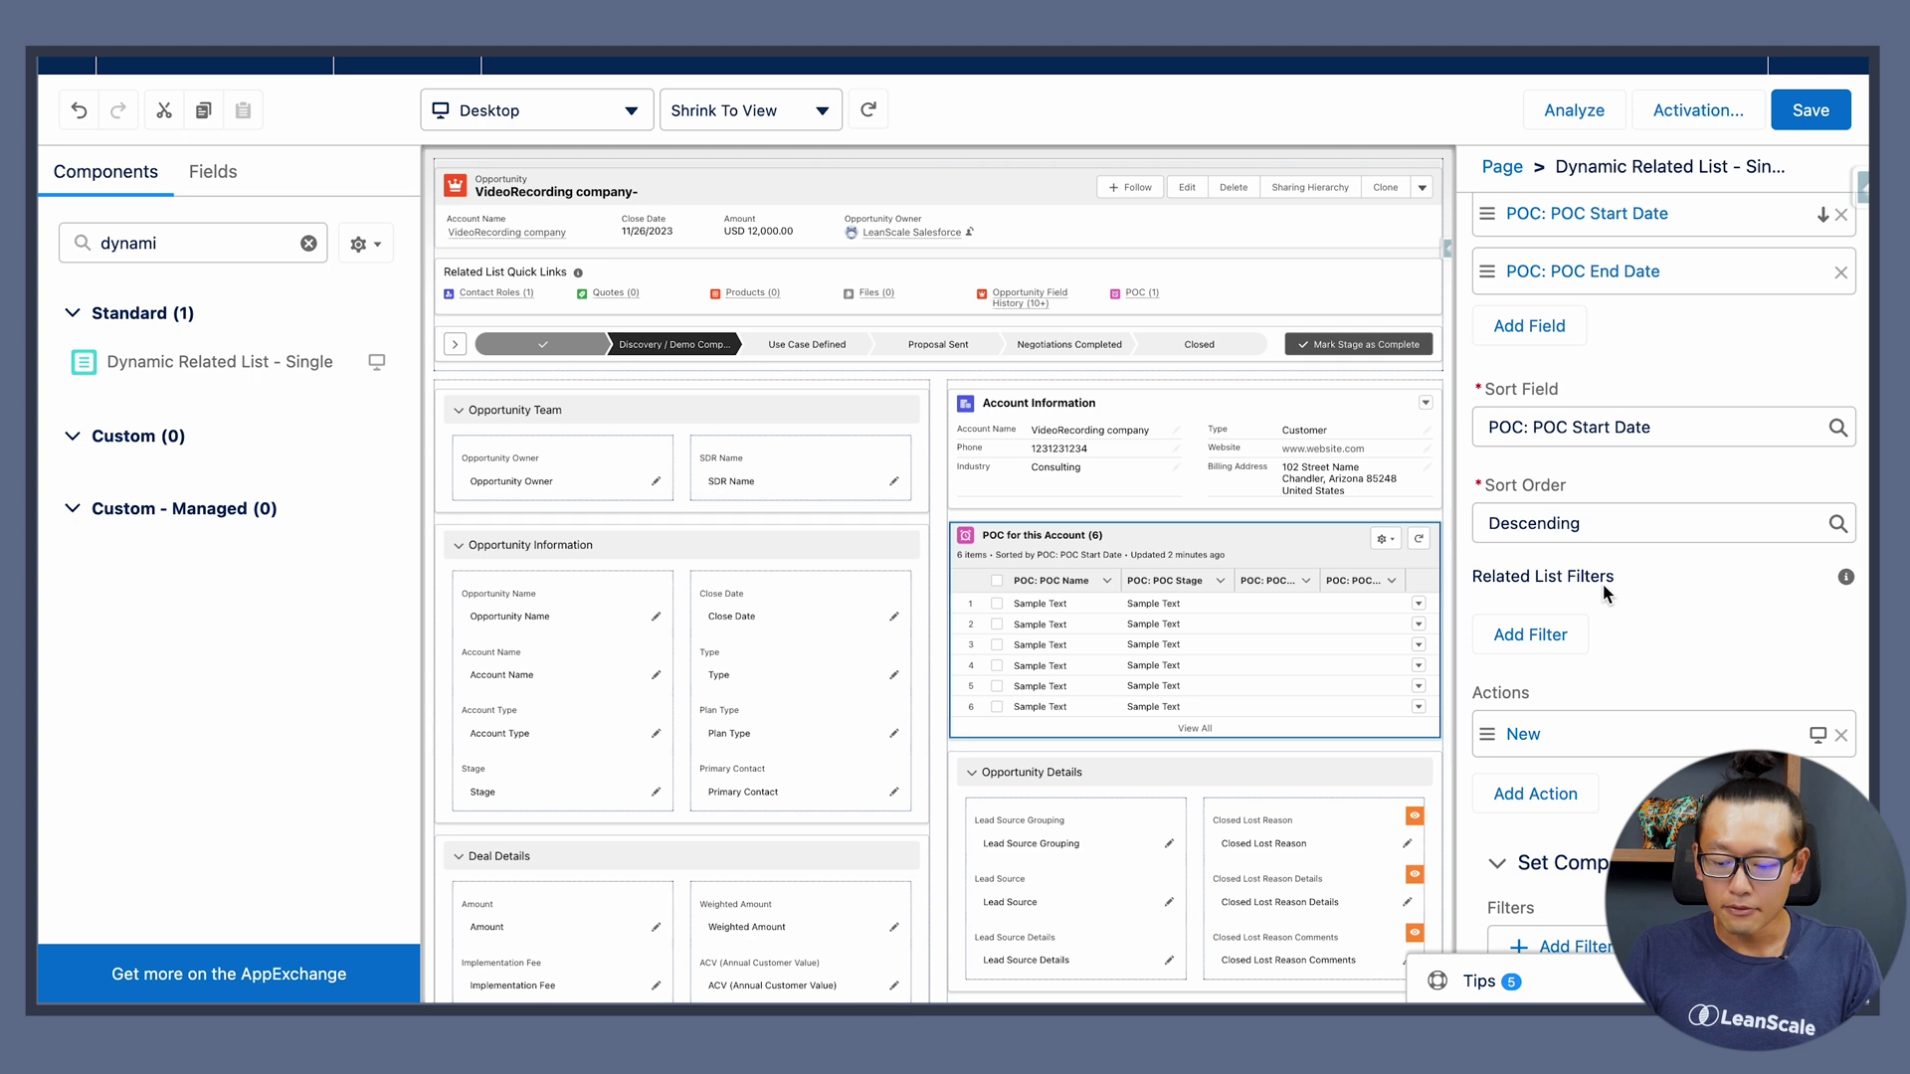
Add a filter on POC: POC Start Date with the greater or equal operator
left_click(1526, 647)
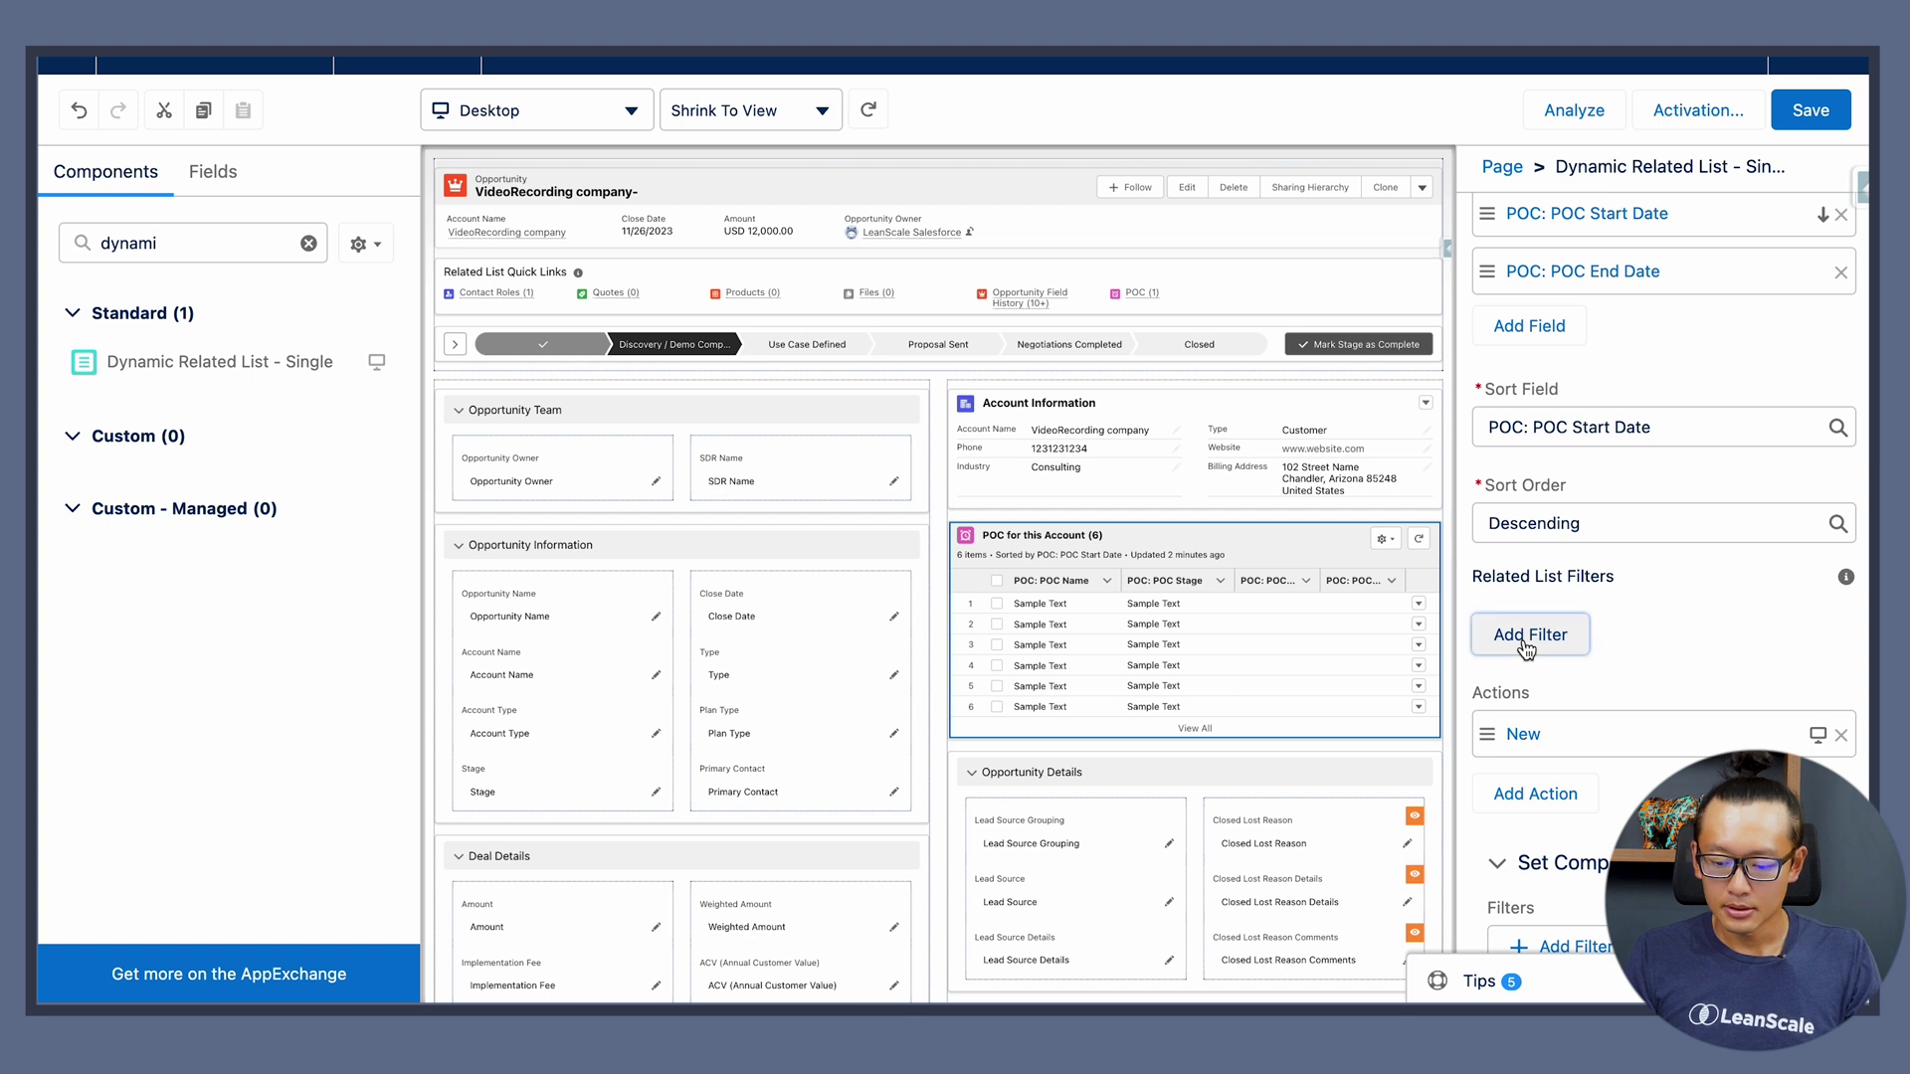
left_click(1151, 522)
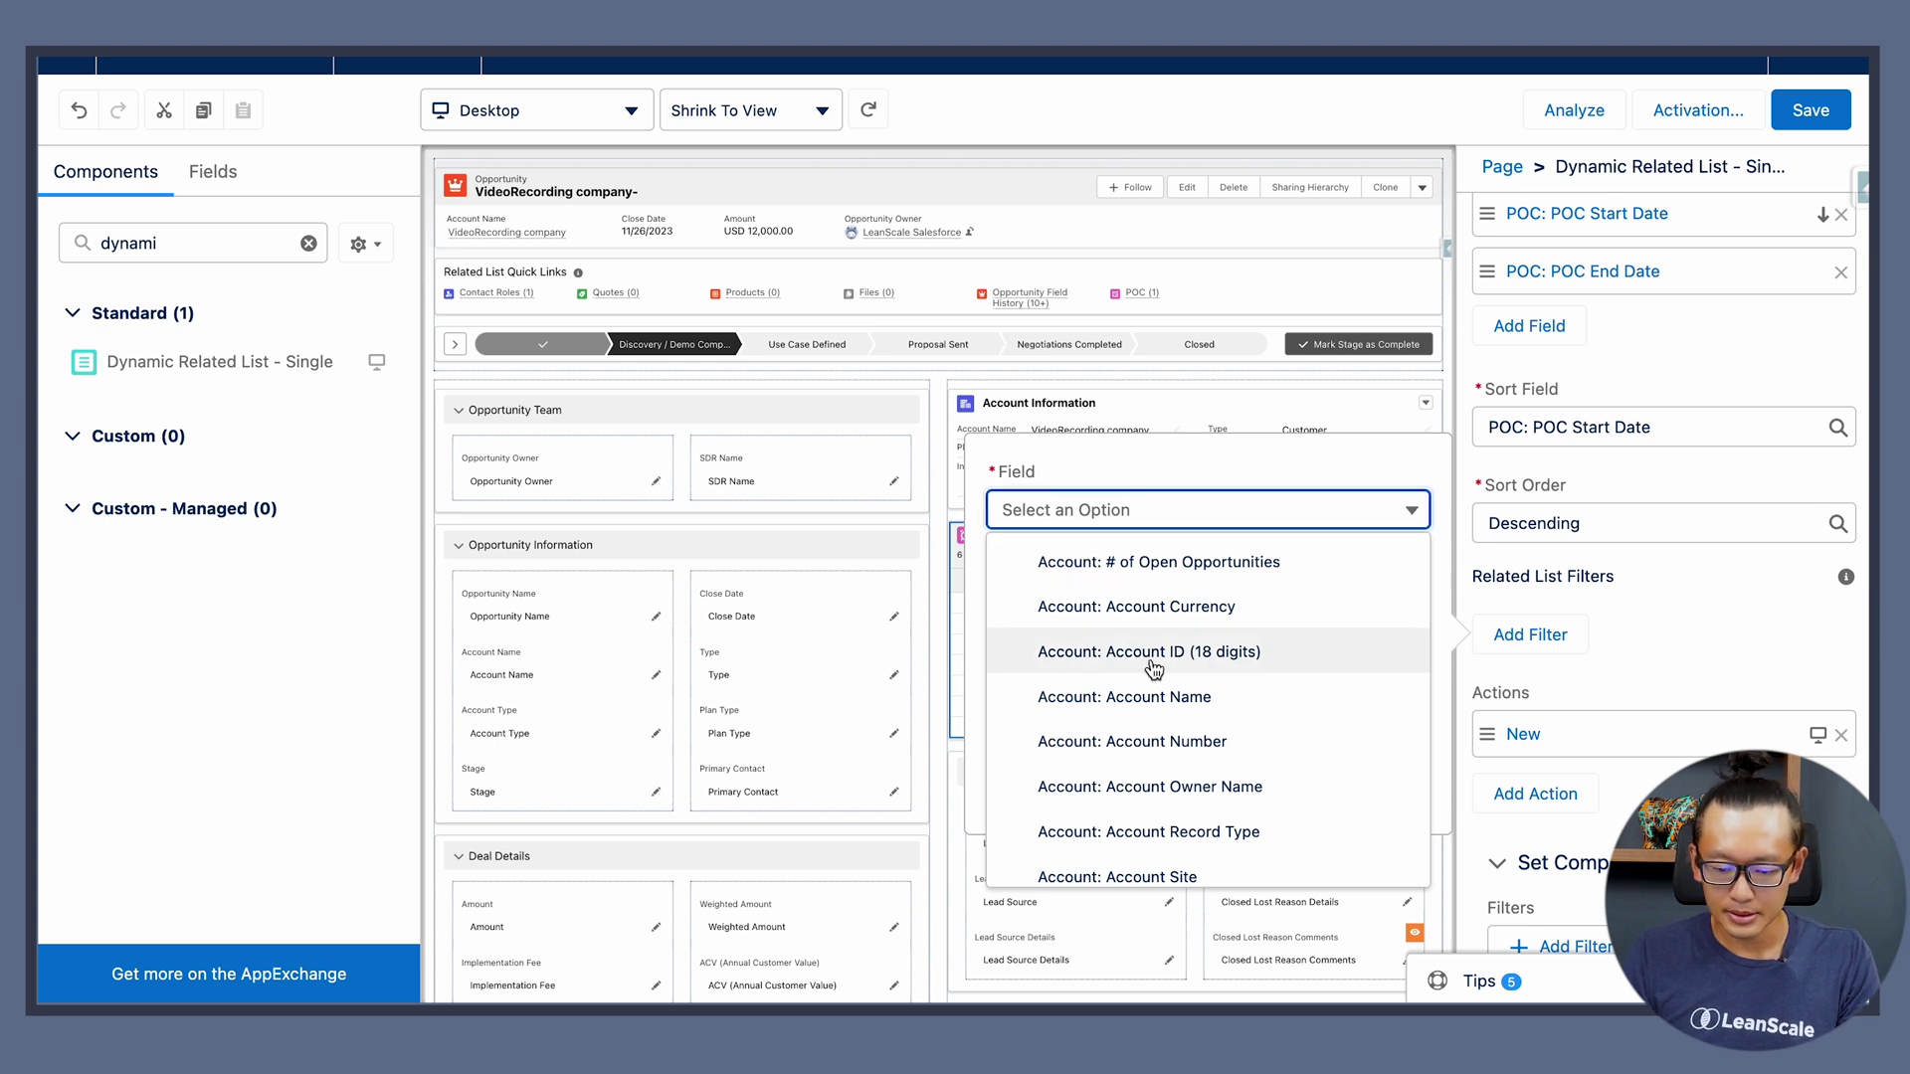
left_click(1132, 509)
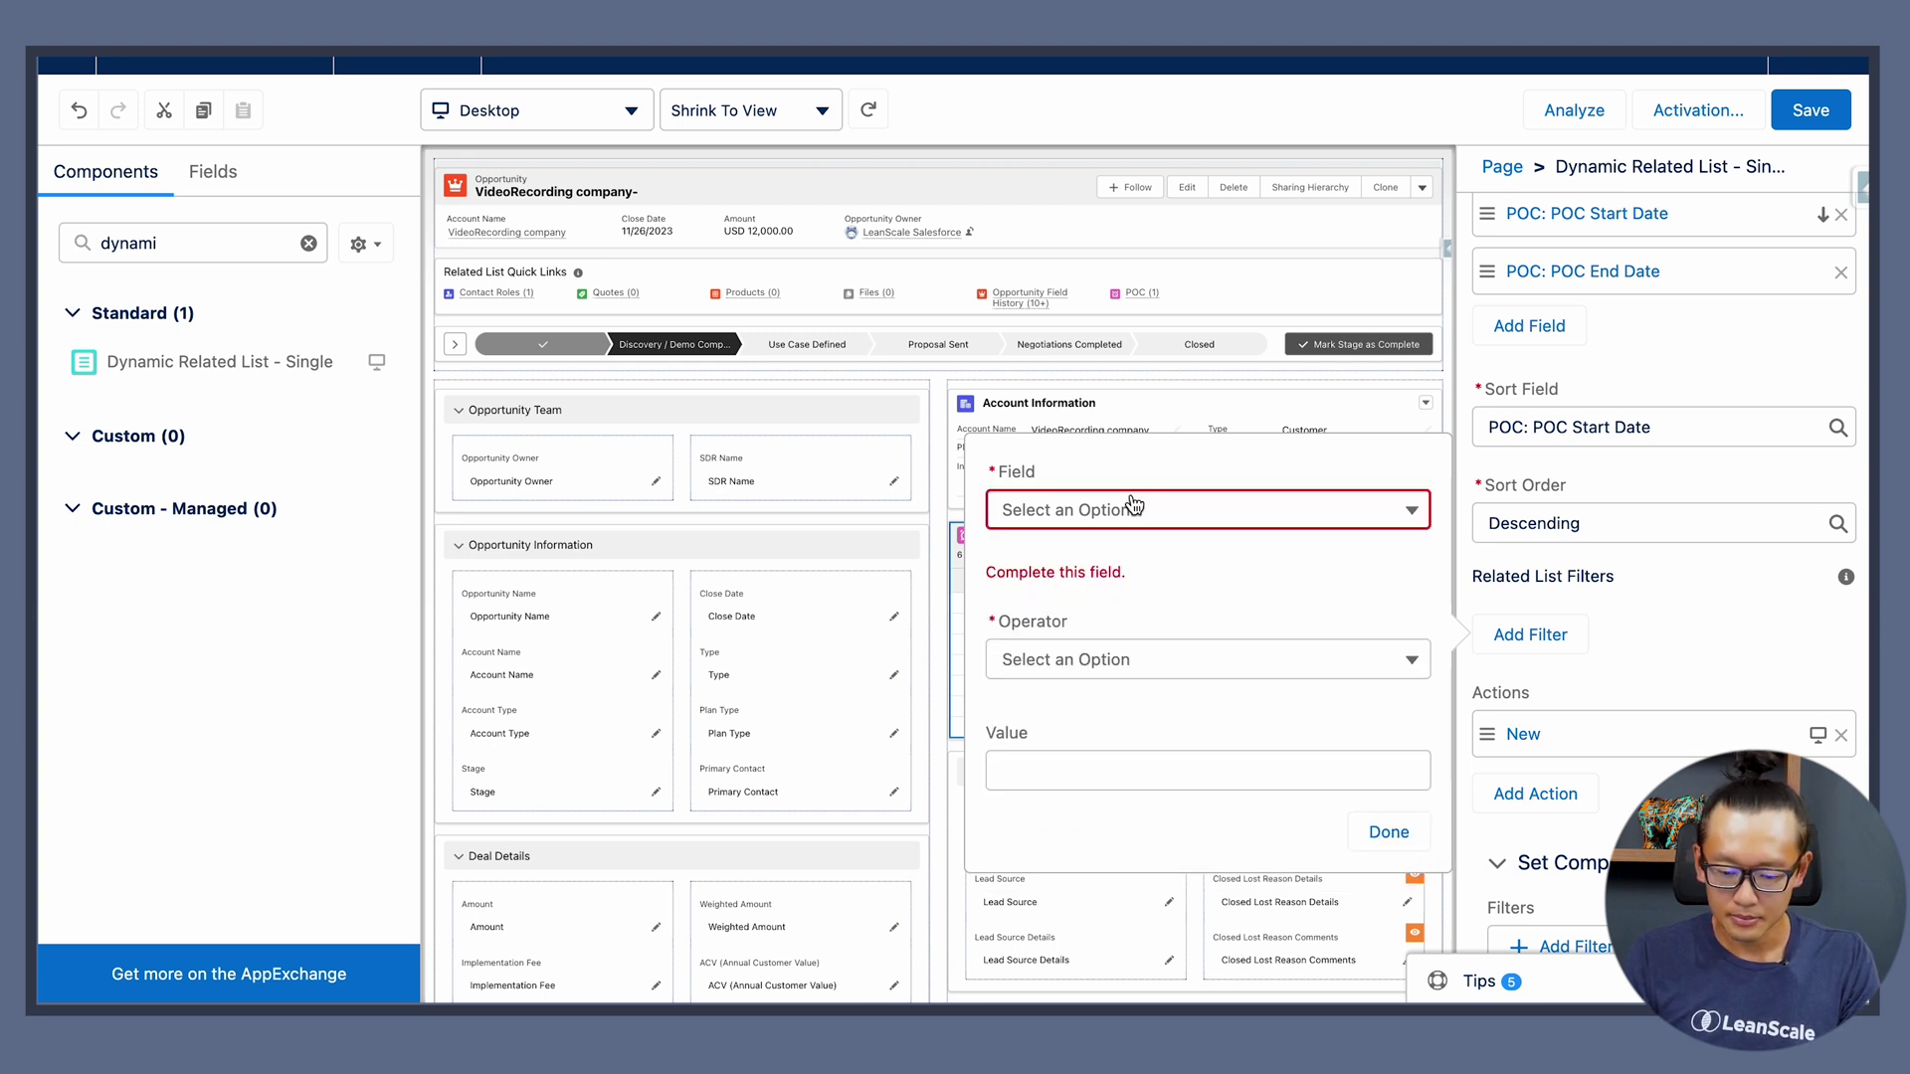
left_click(1132, 509)
scroll(1154, 695, "down", 10)
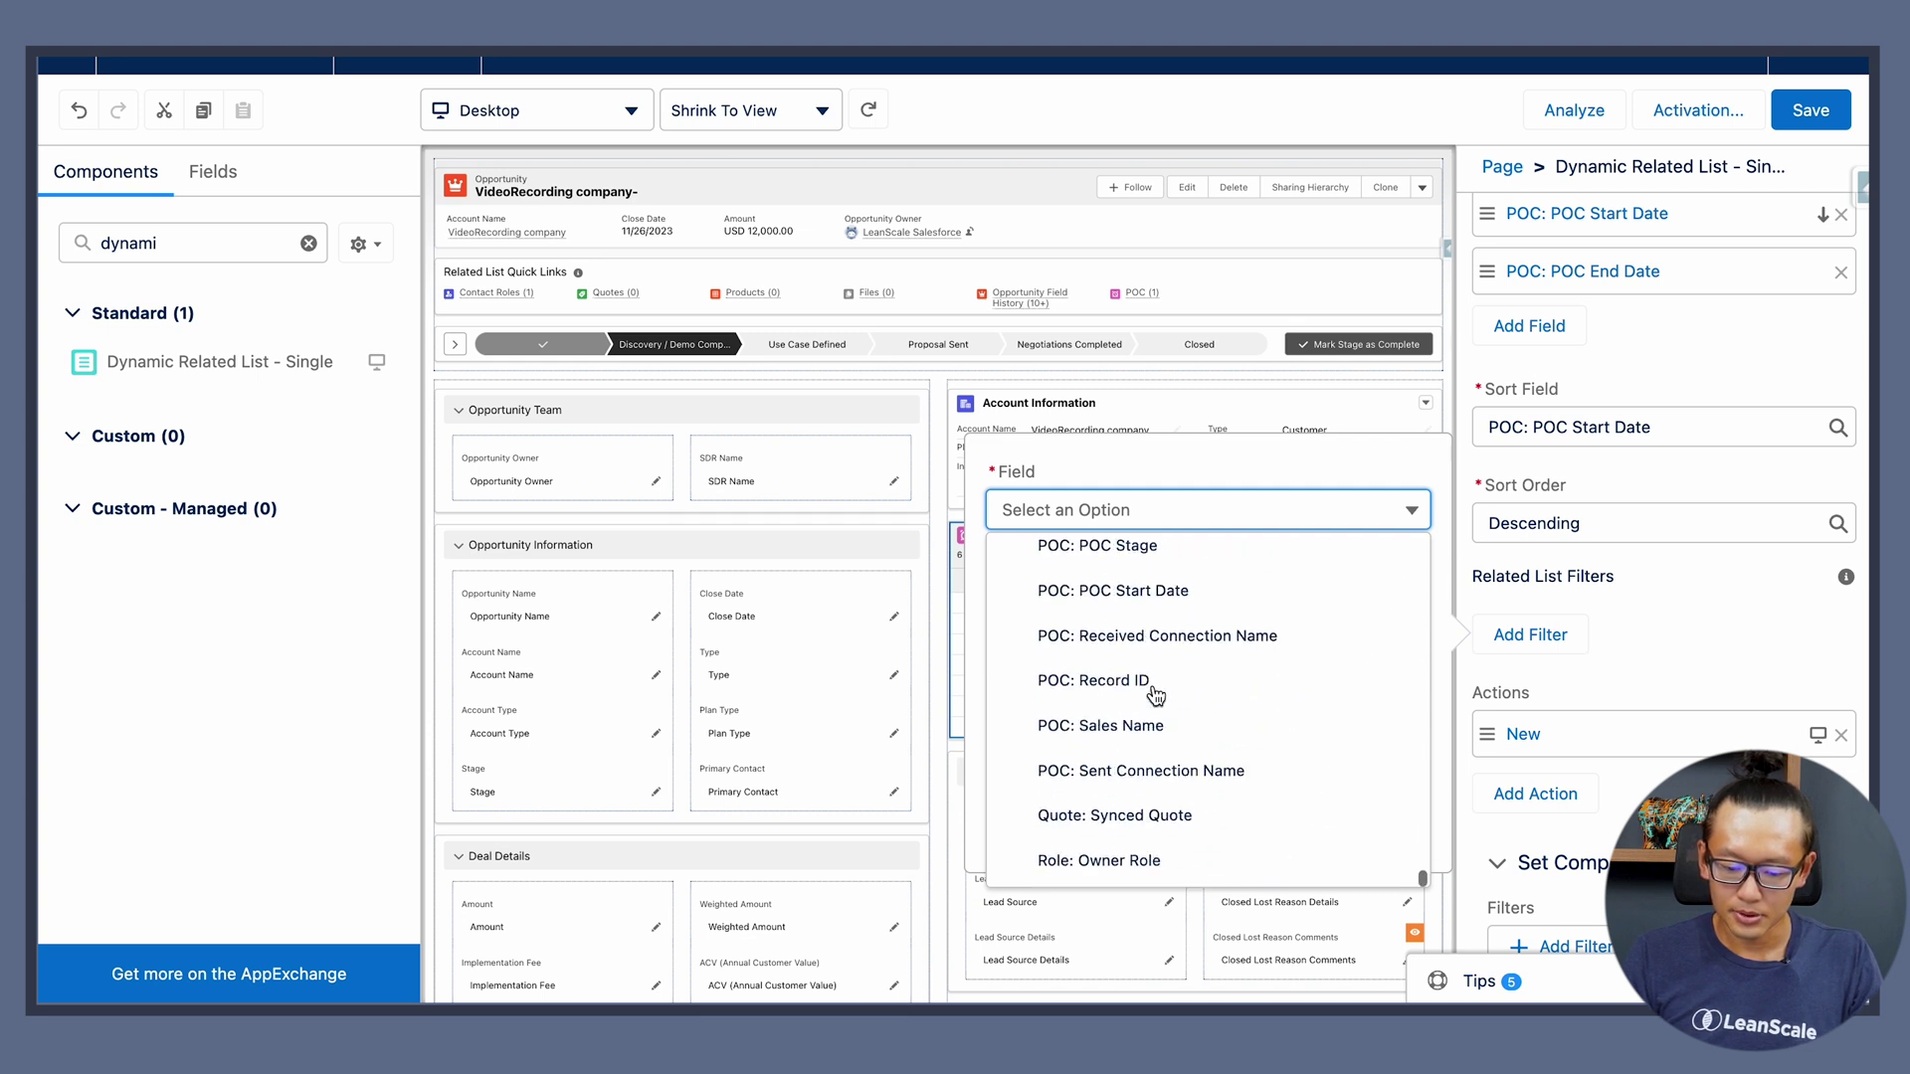
scroll(1154, 695, "up", 2)
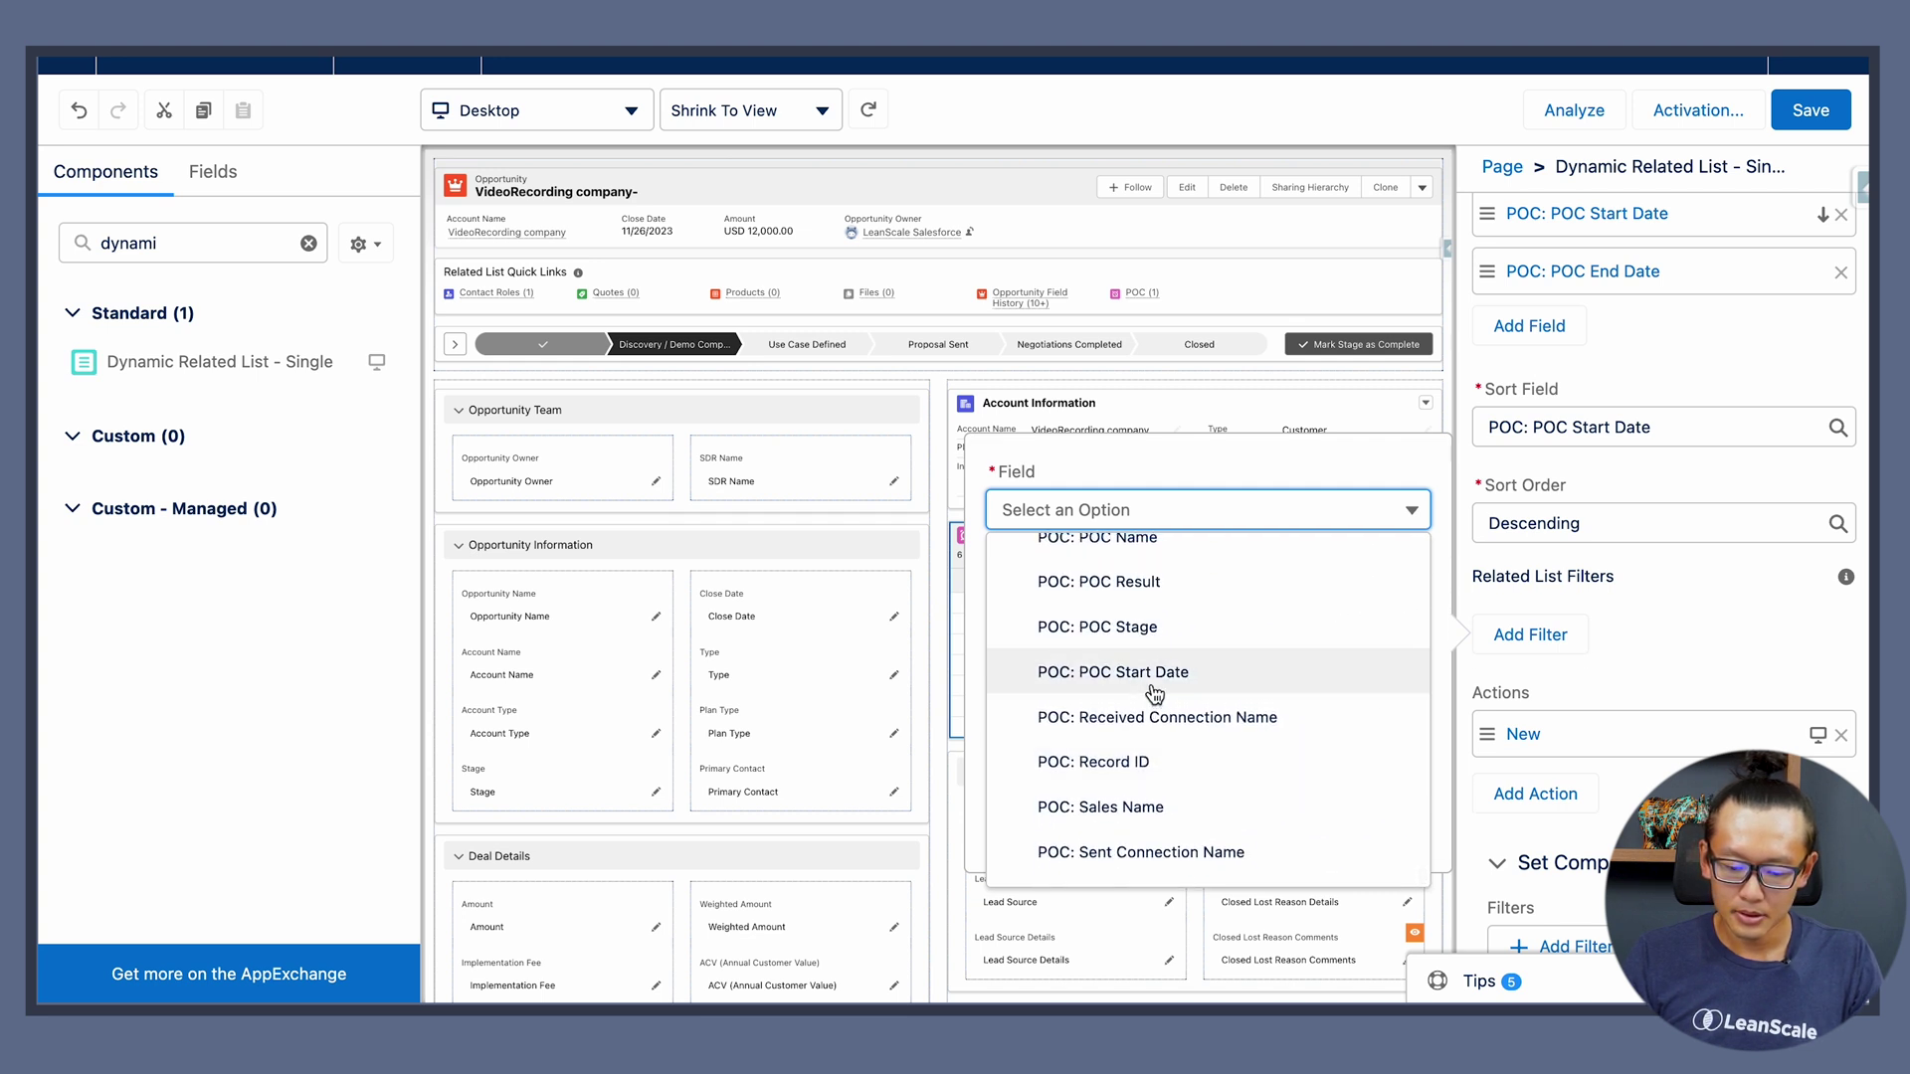
left_click(1147, 677)
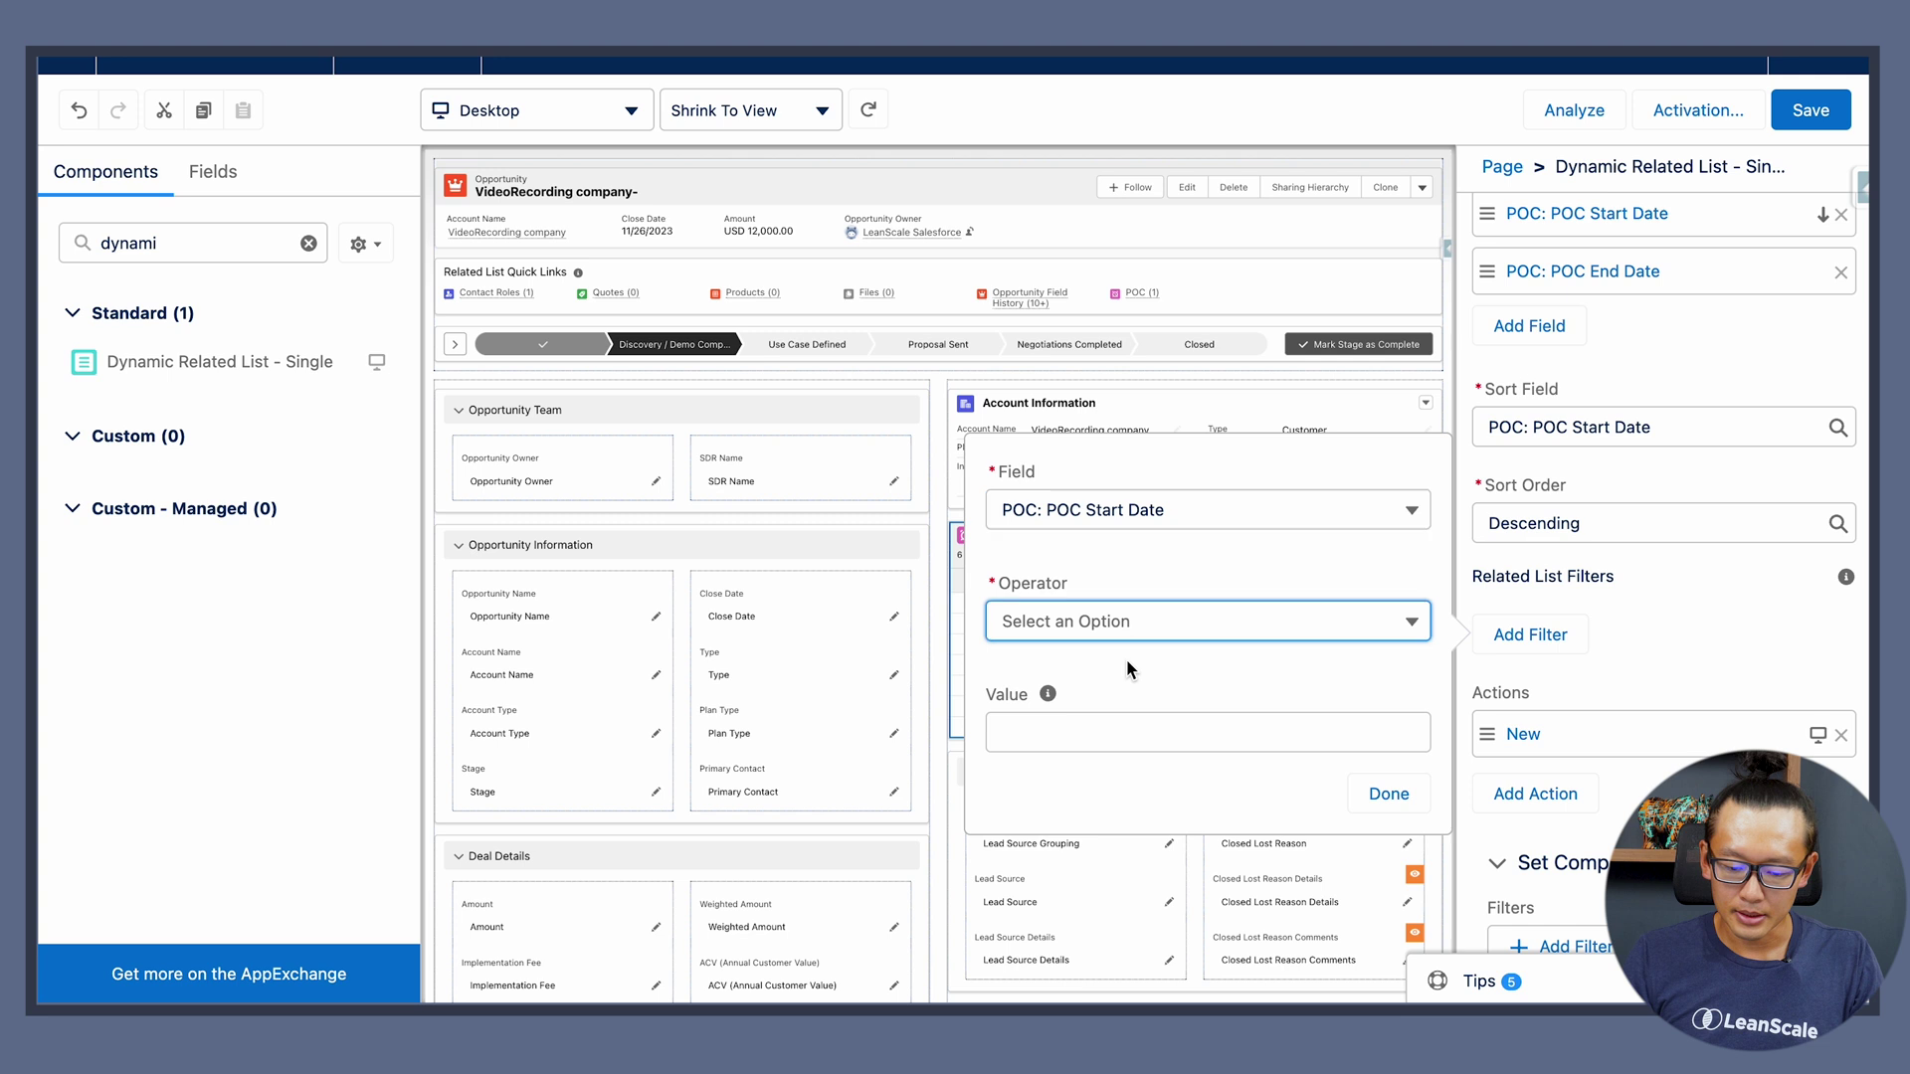
left_click(1153, 633)
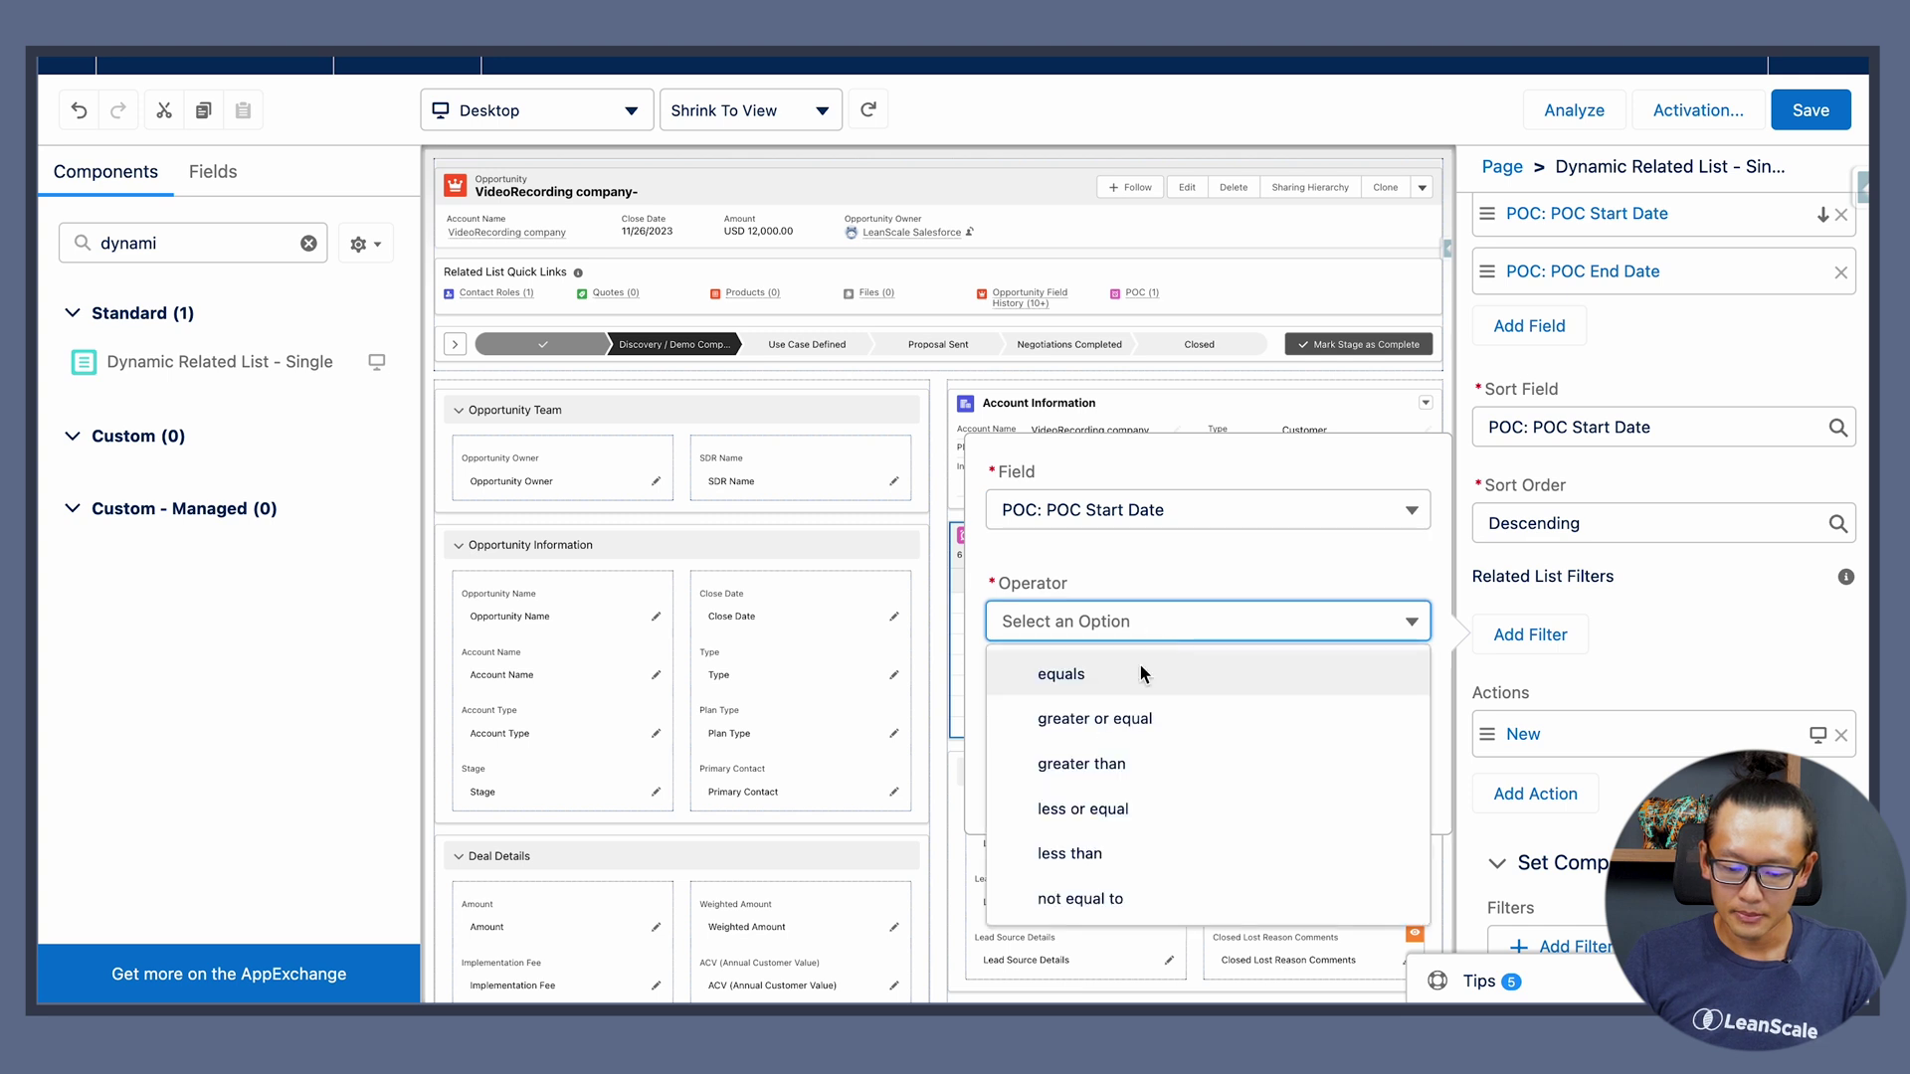
left_click(1114, 722)
Enter the filter date as 2023-01-01 in ISO format and apply it
left_click(1103, 724)
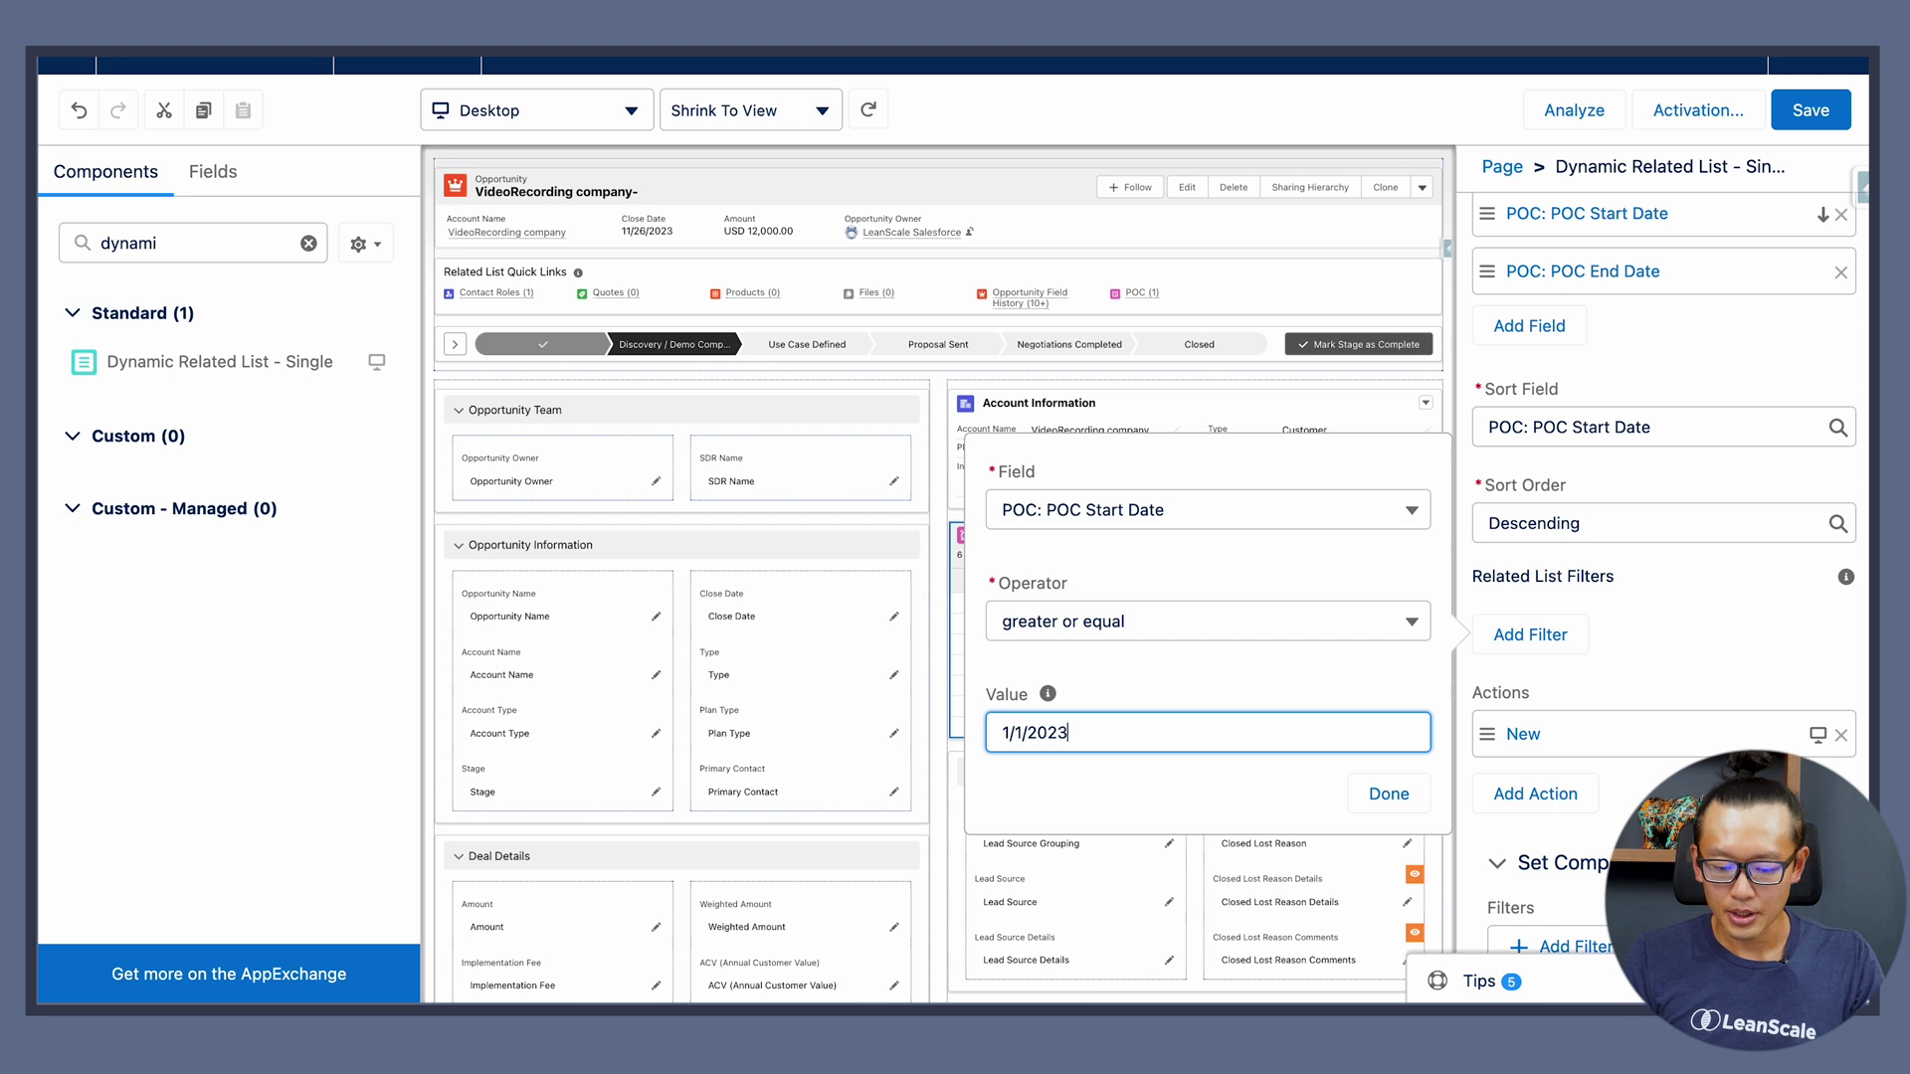
left_click(1398, 813)
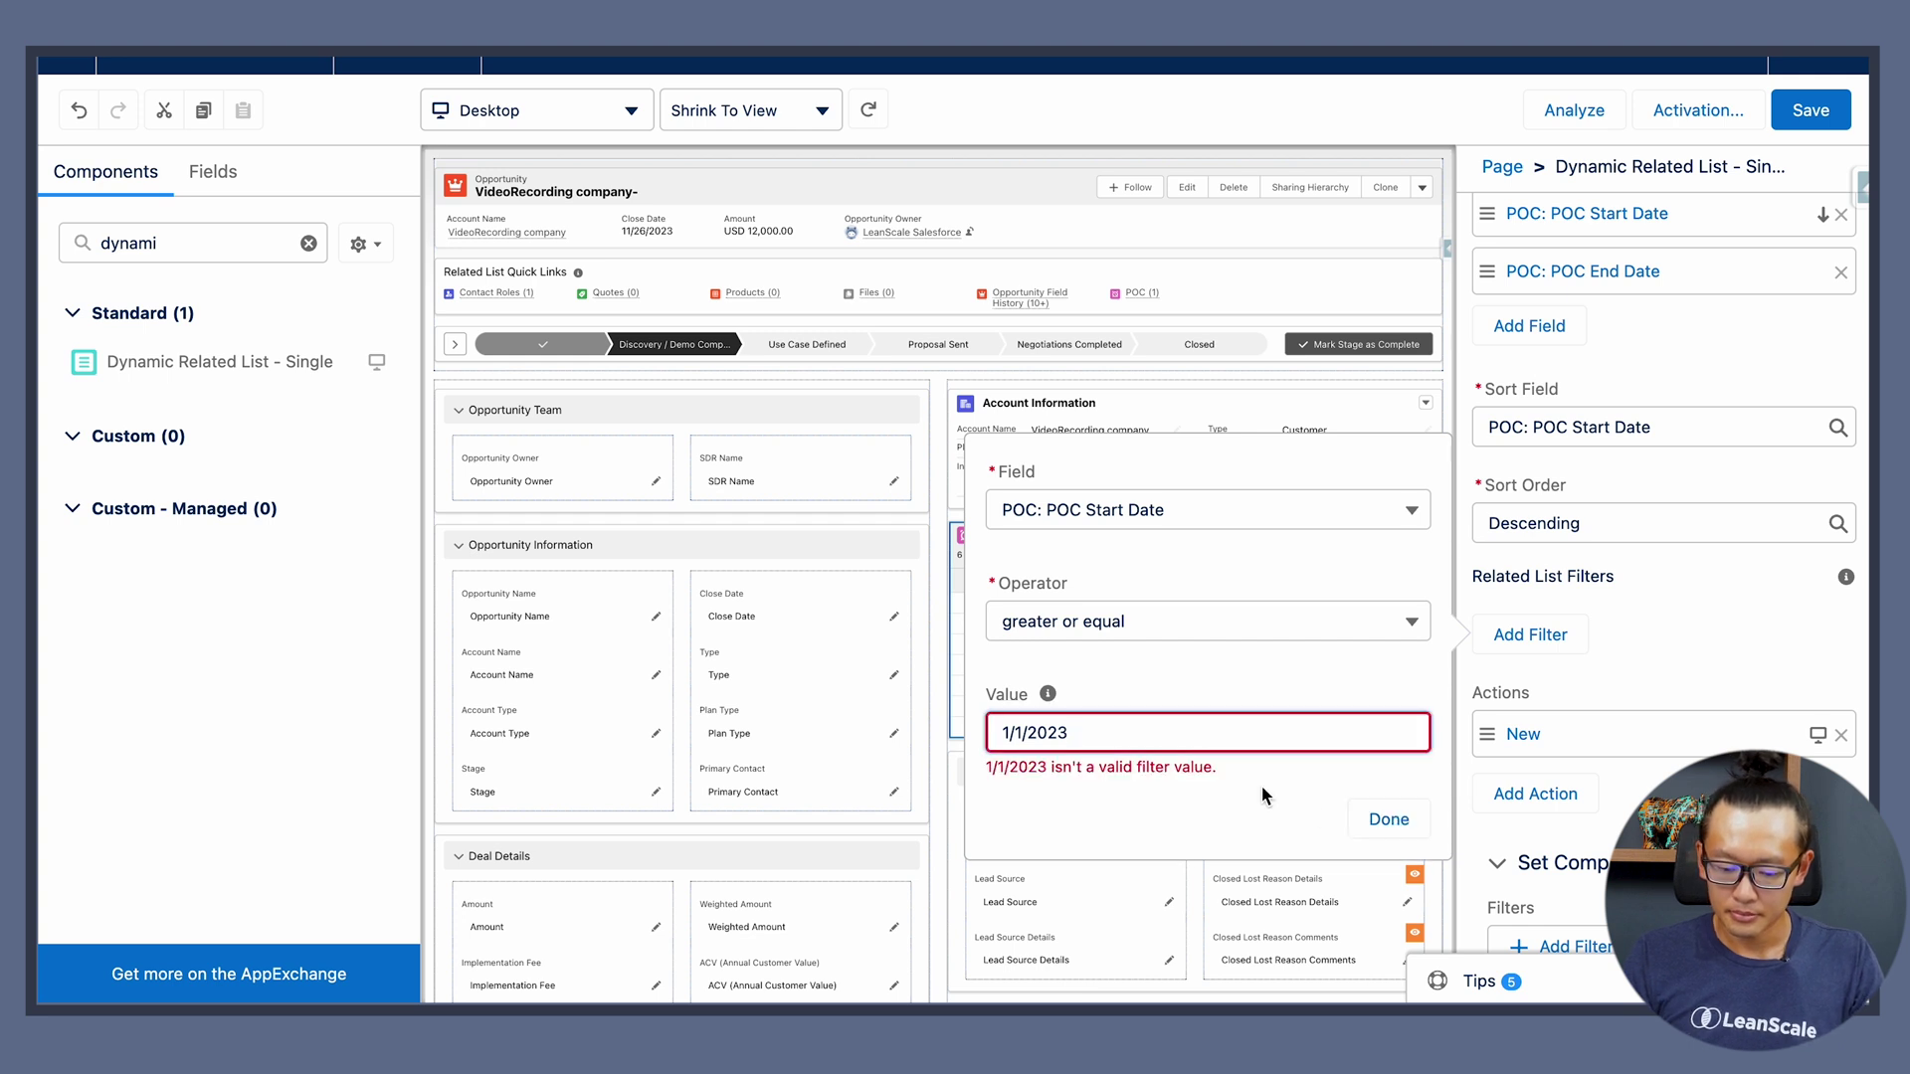
left_click_drag(1093, 735, 921, 733)
key("BackSpace")
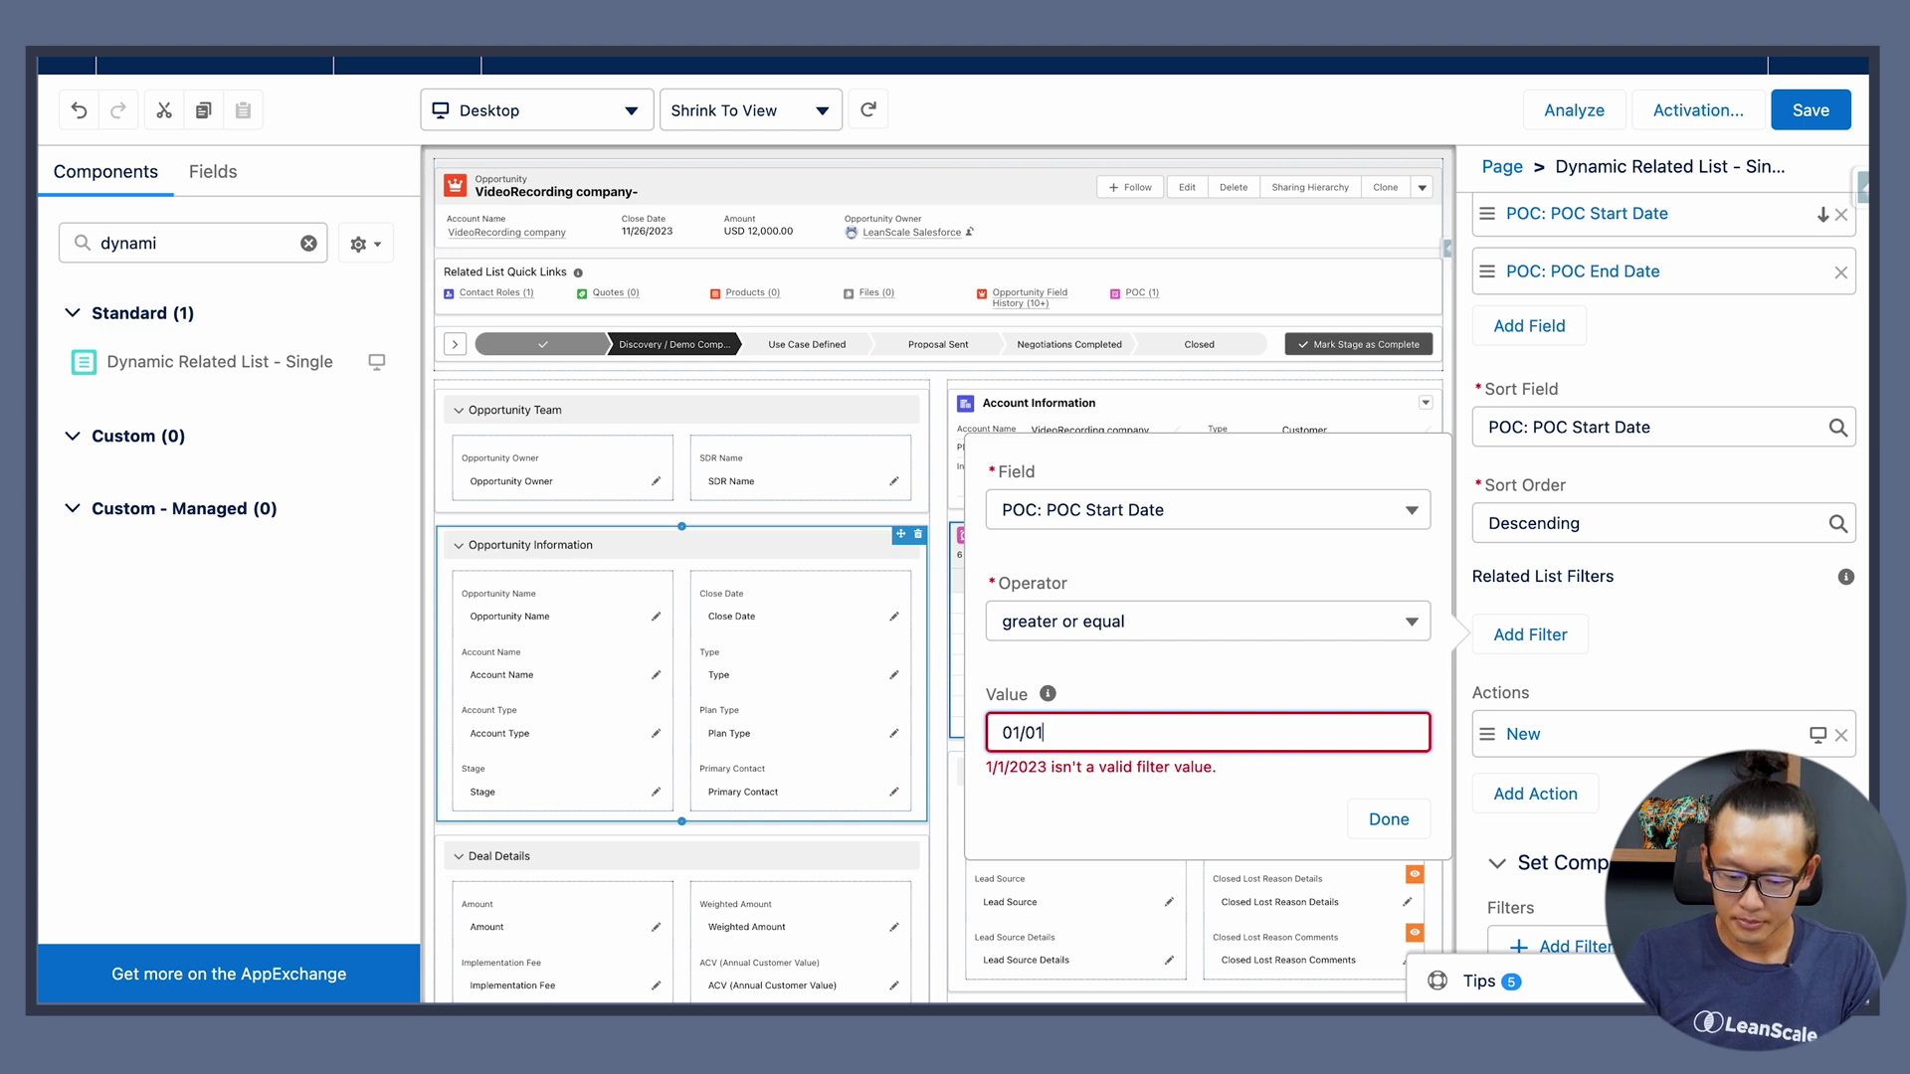
left_click(1389, 819)
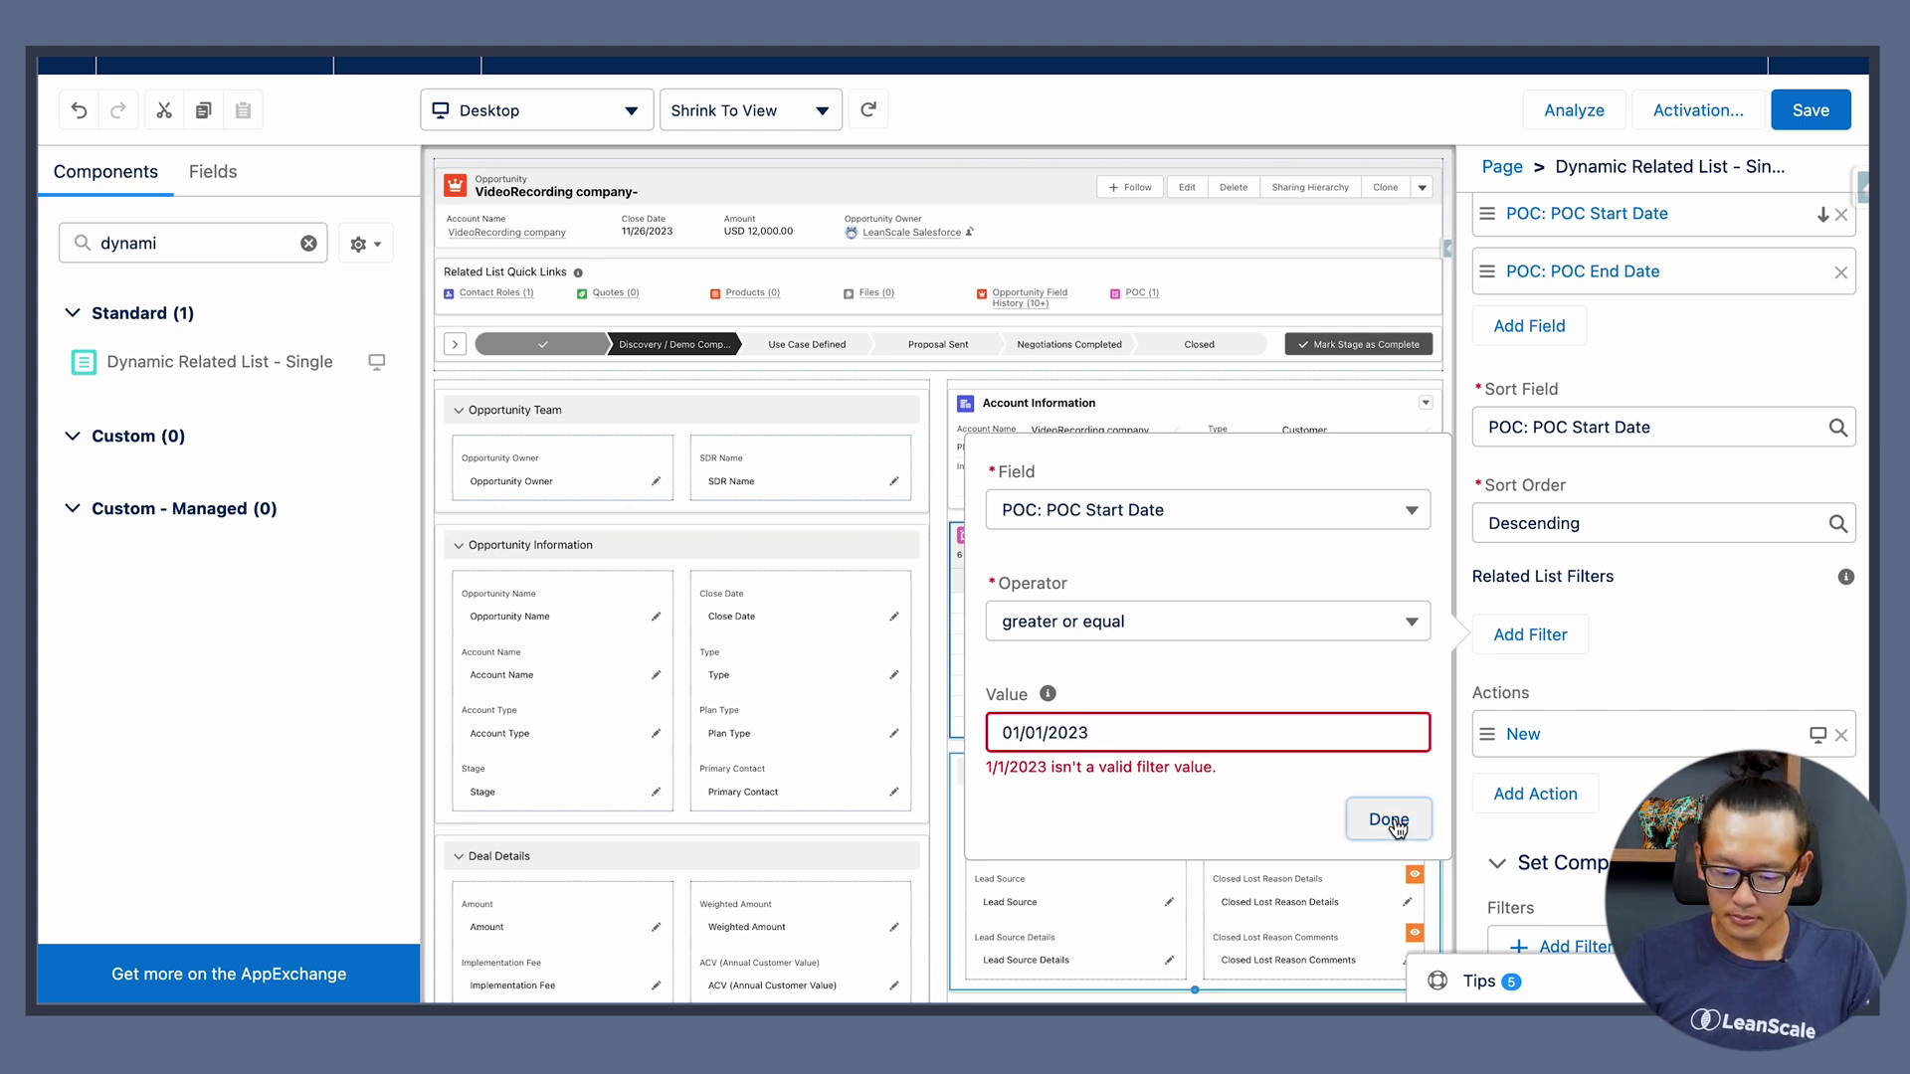
mouse_move(1048, 701)
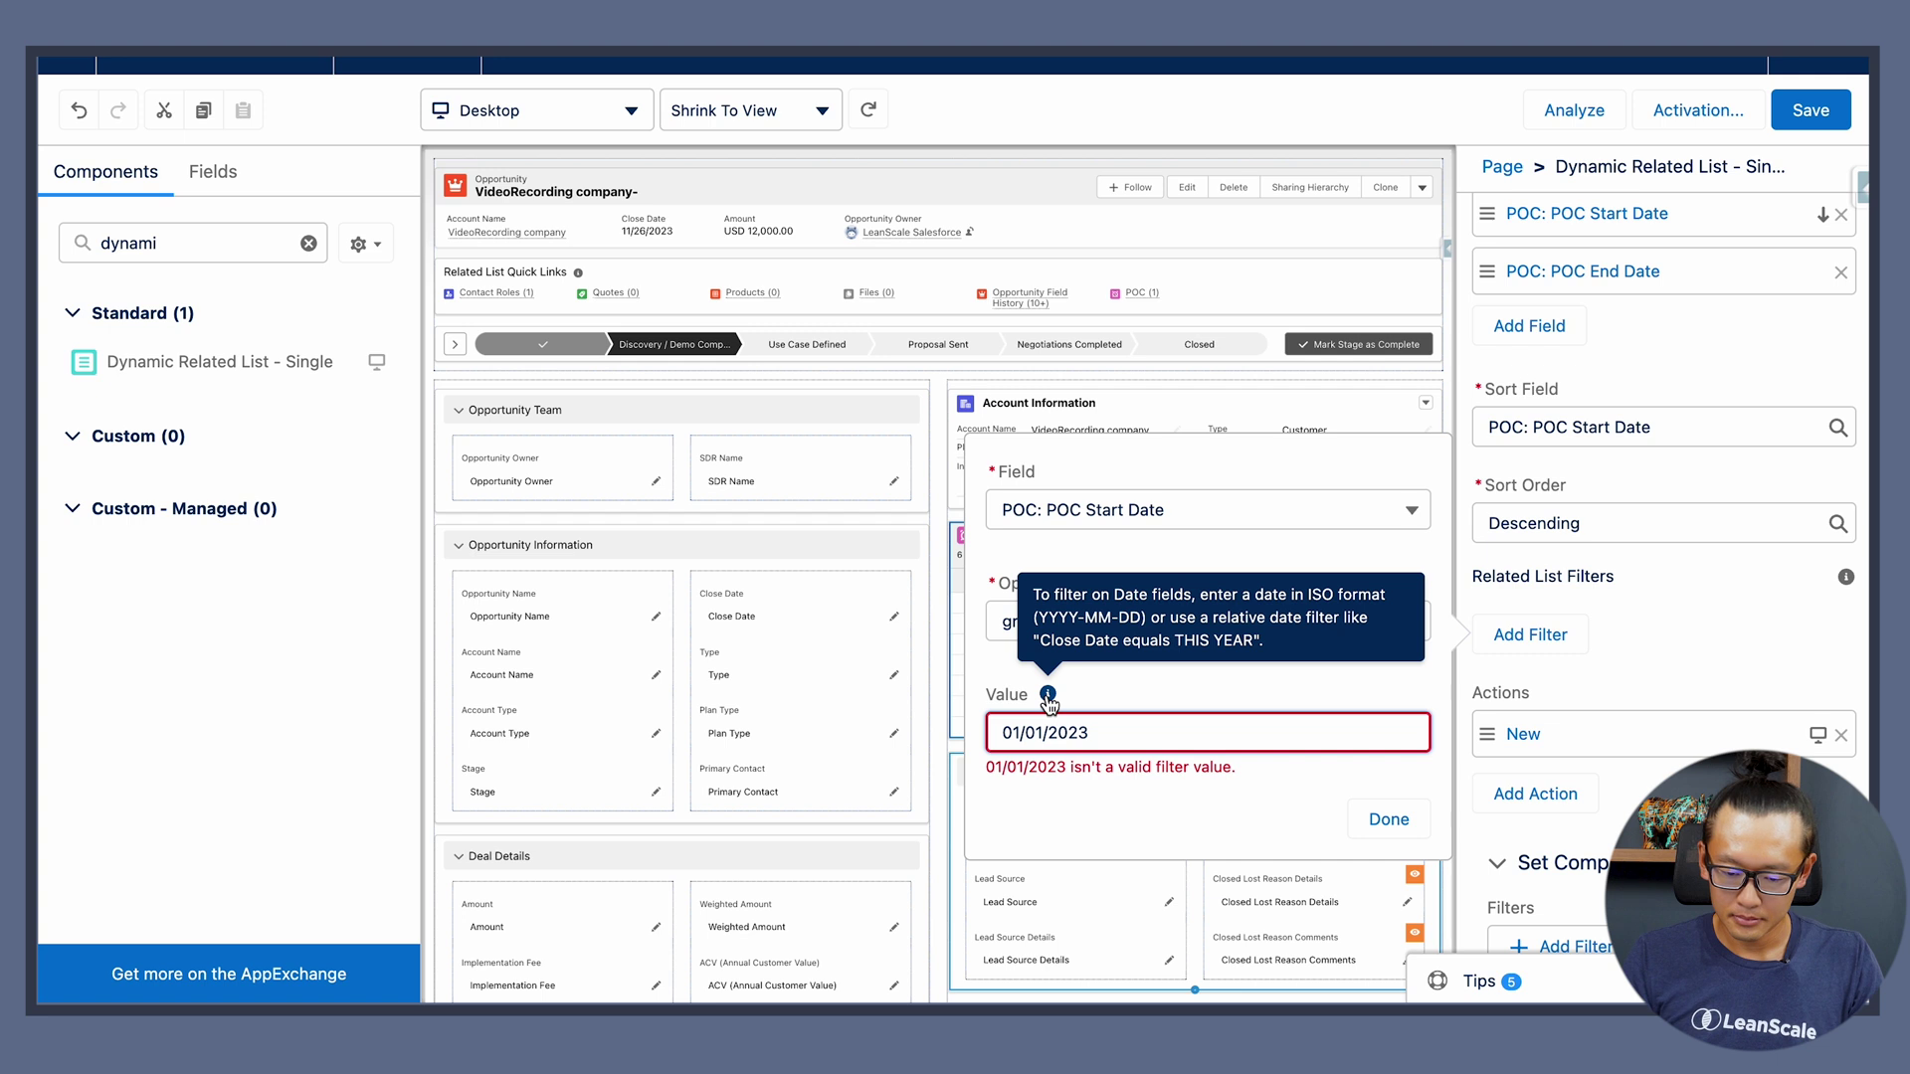
left_click_drag(1100, 733, 890, 724)
type("2023-01-01")
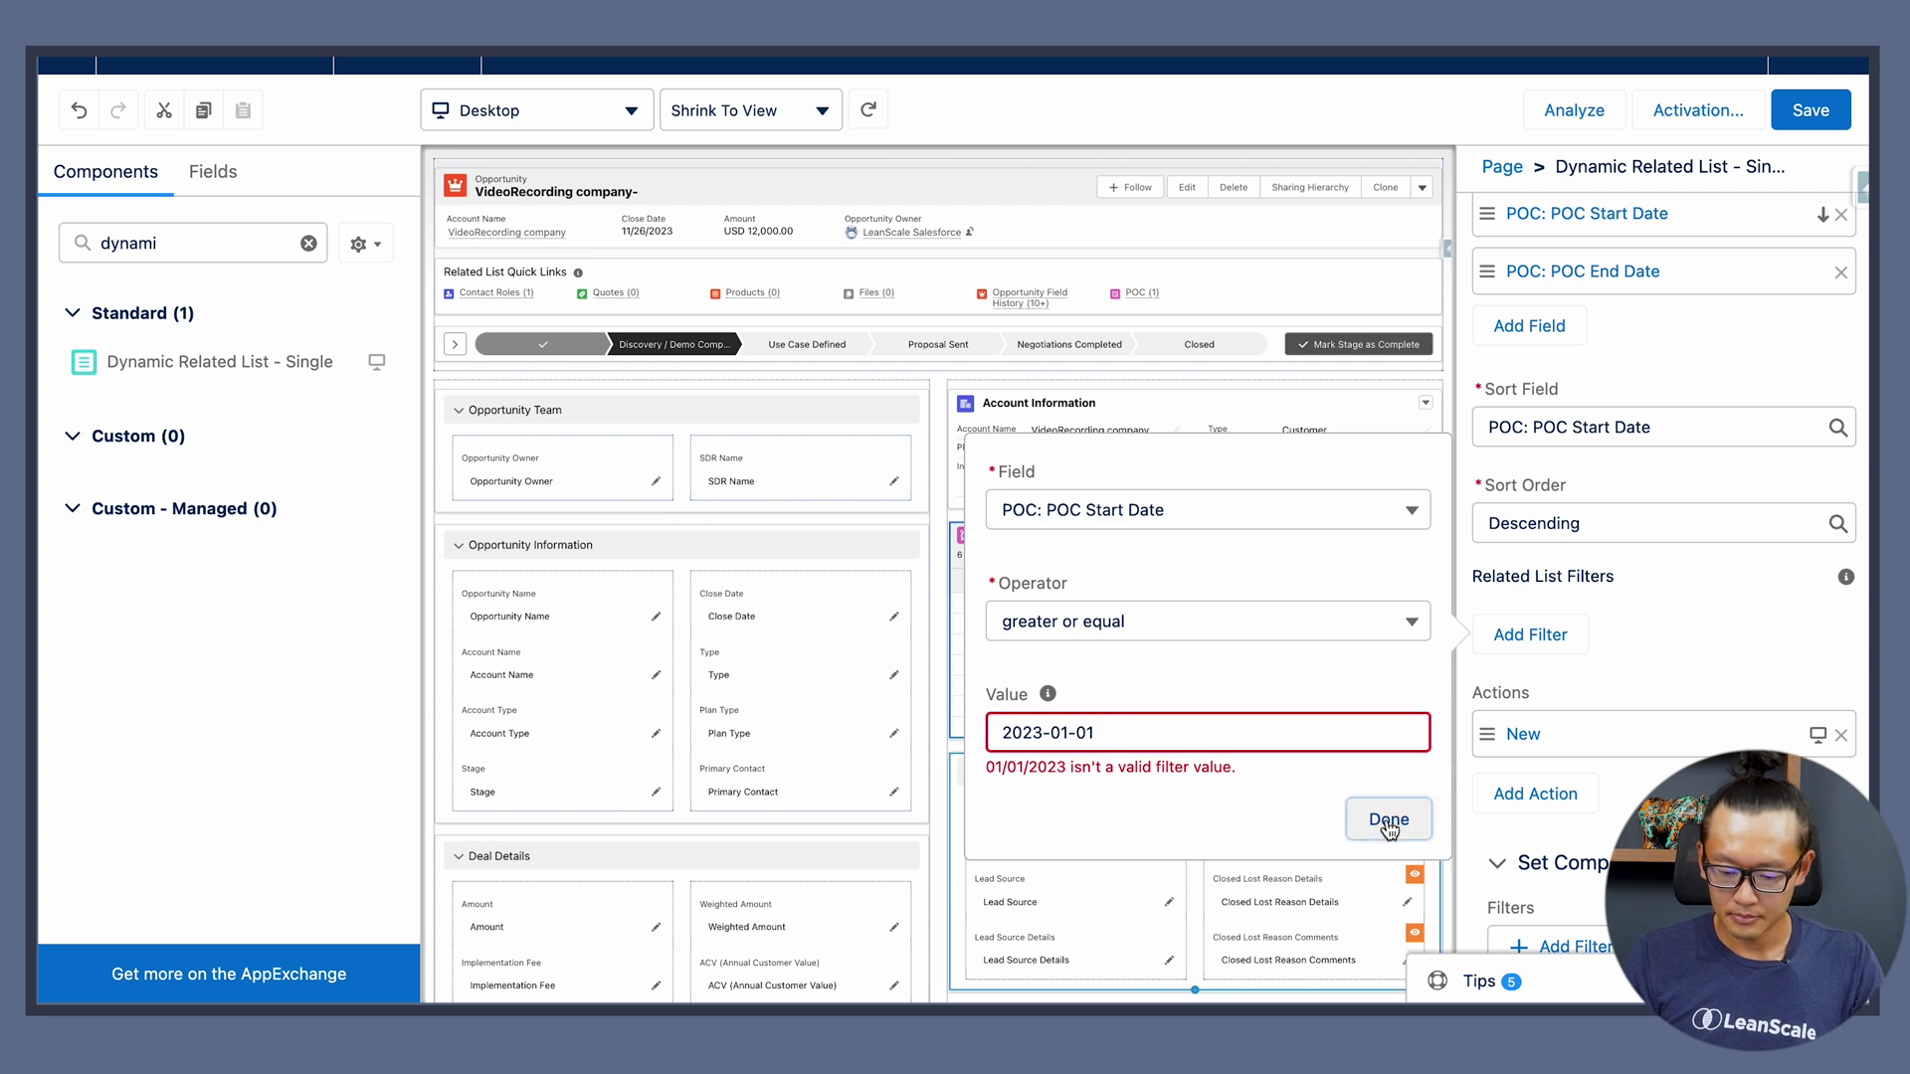
left_click(1387, 818)
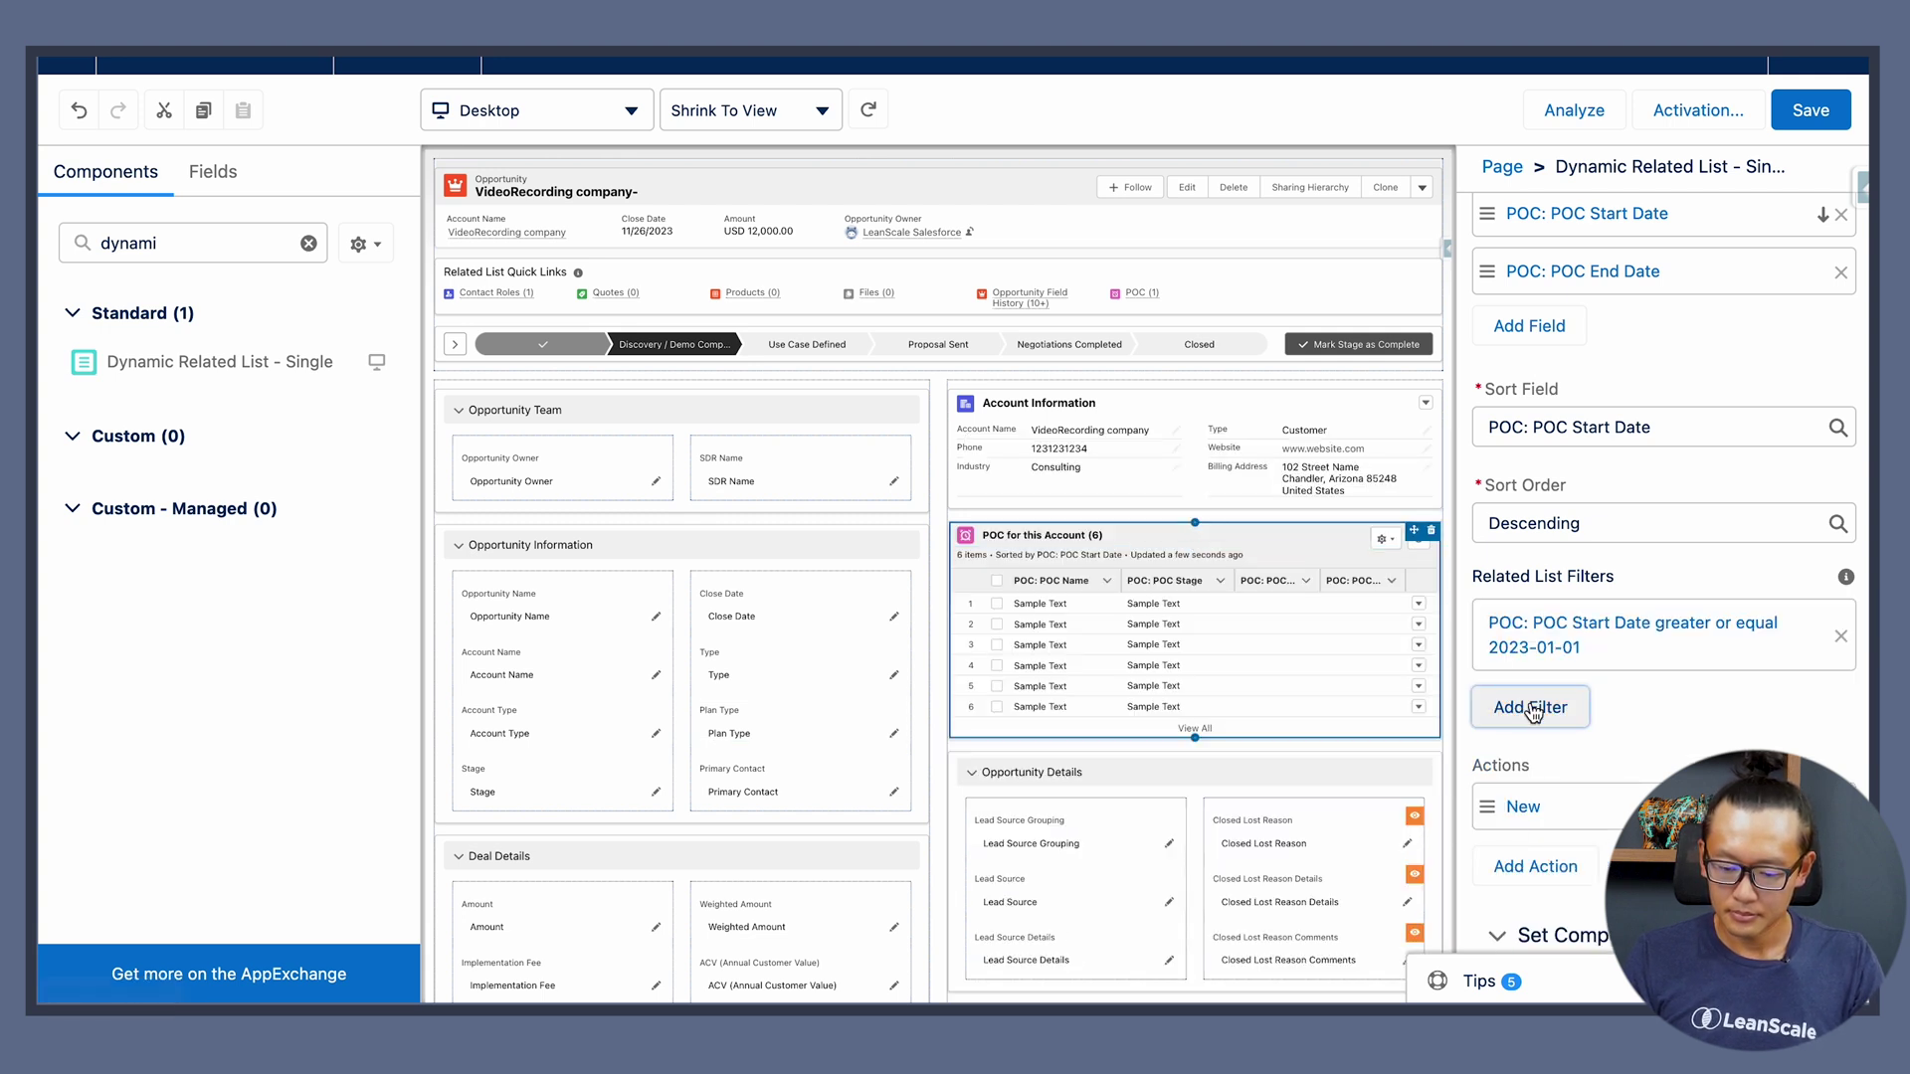
scroll(1712, 702, "down", 1)
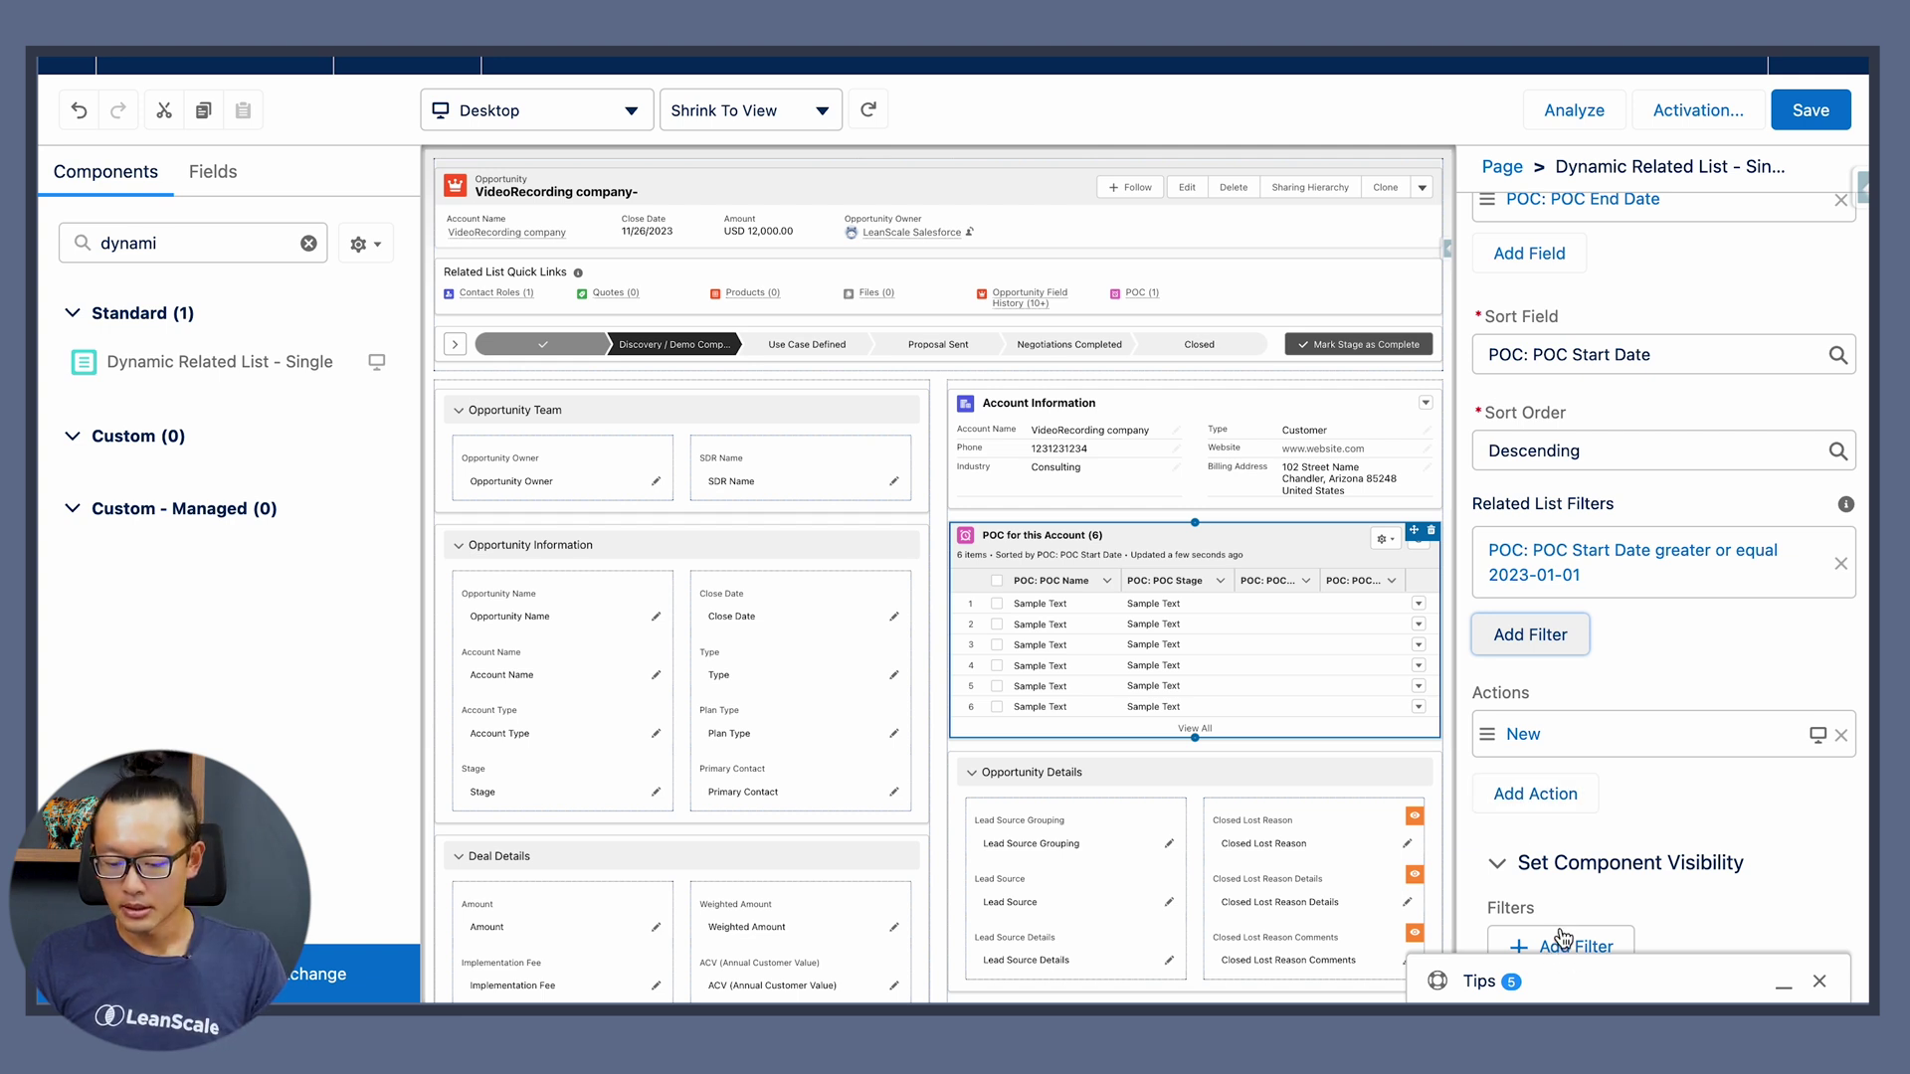
Close the Tips panel and save the record page changes
left_click(1818, 982)
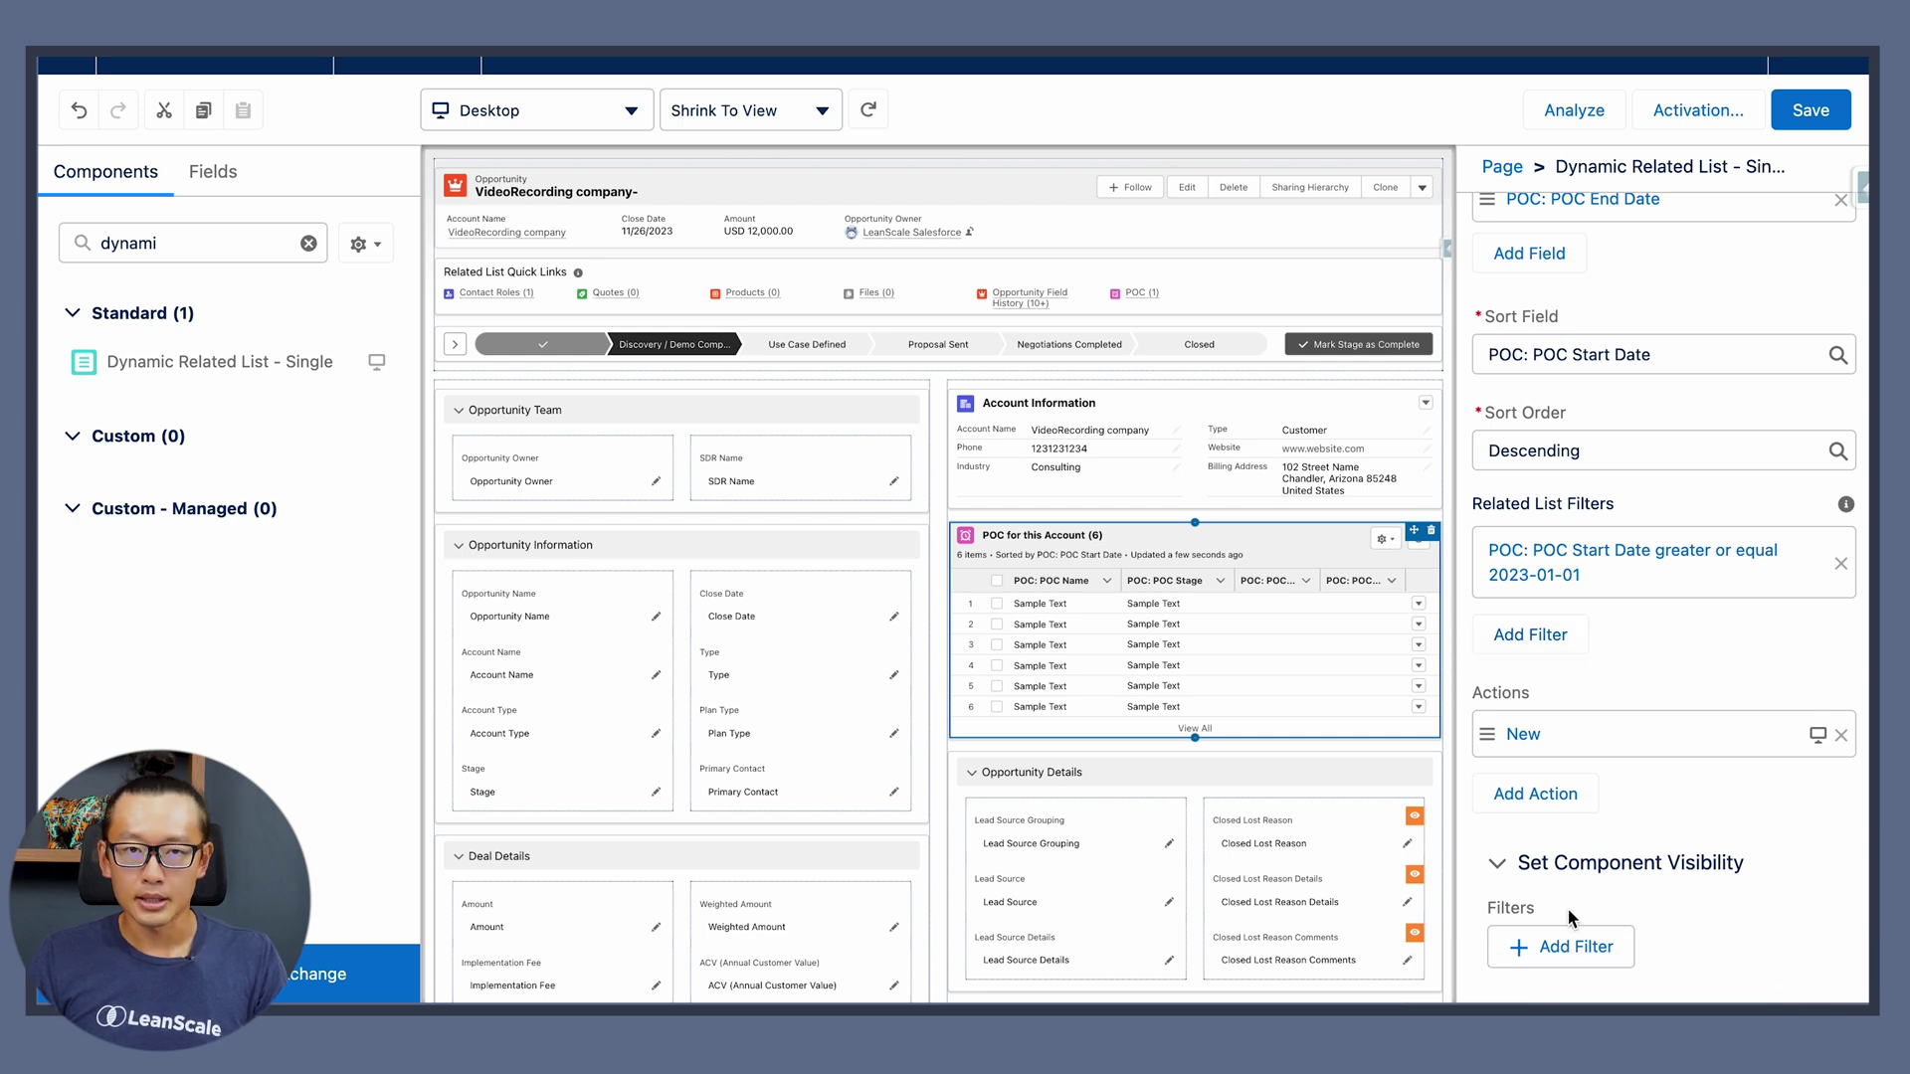
scroll(1598, 746, "up", 4)
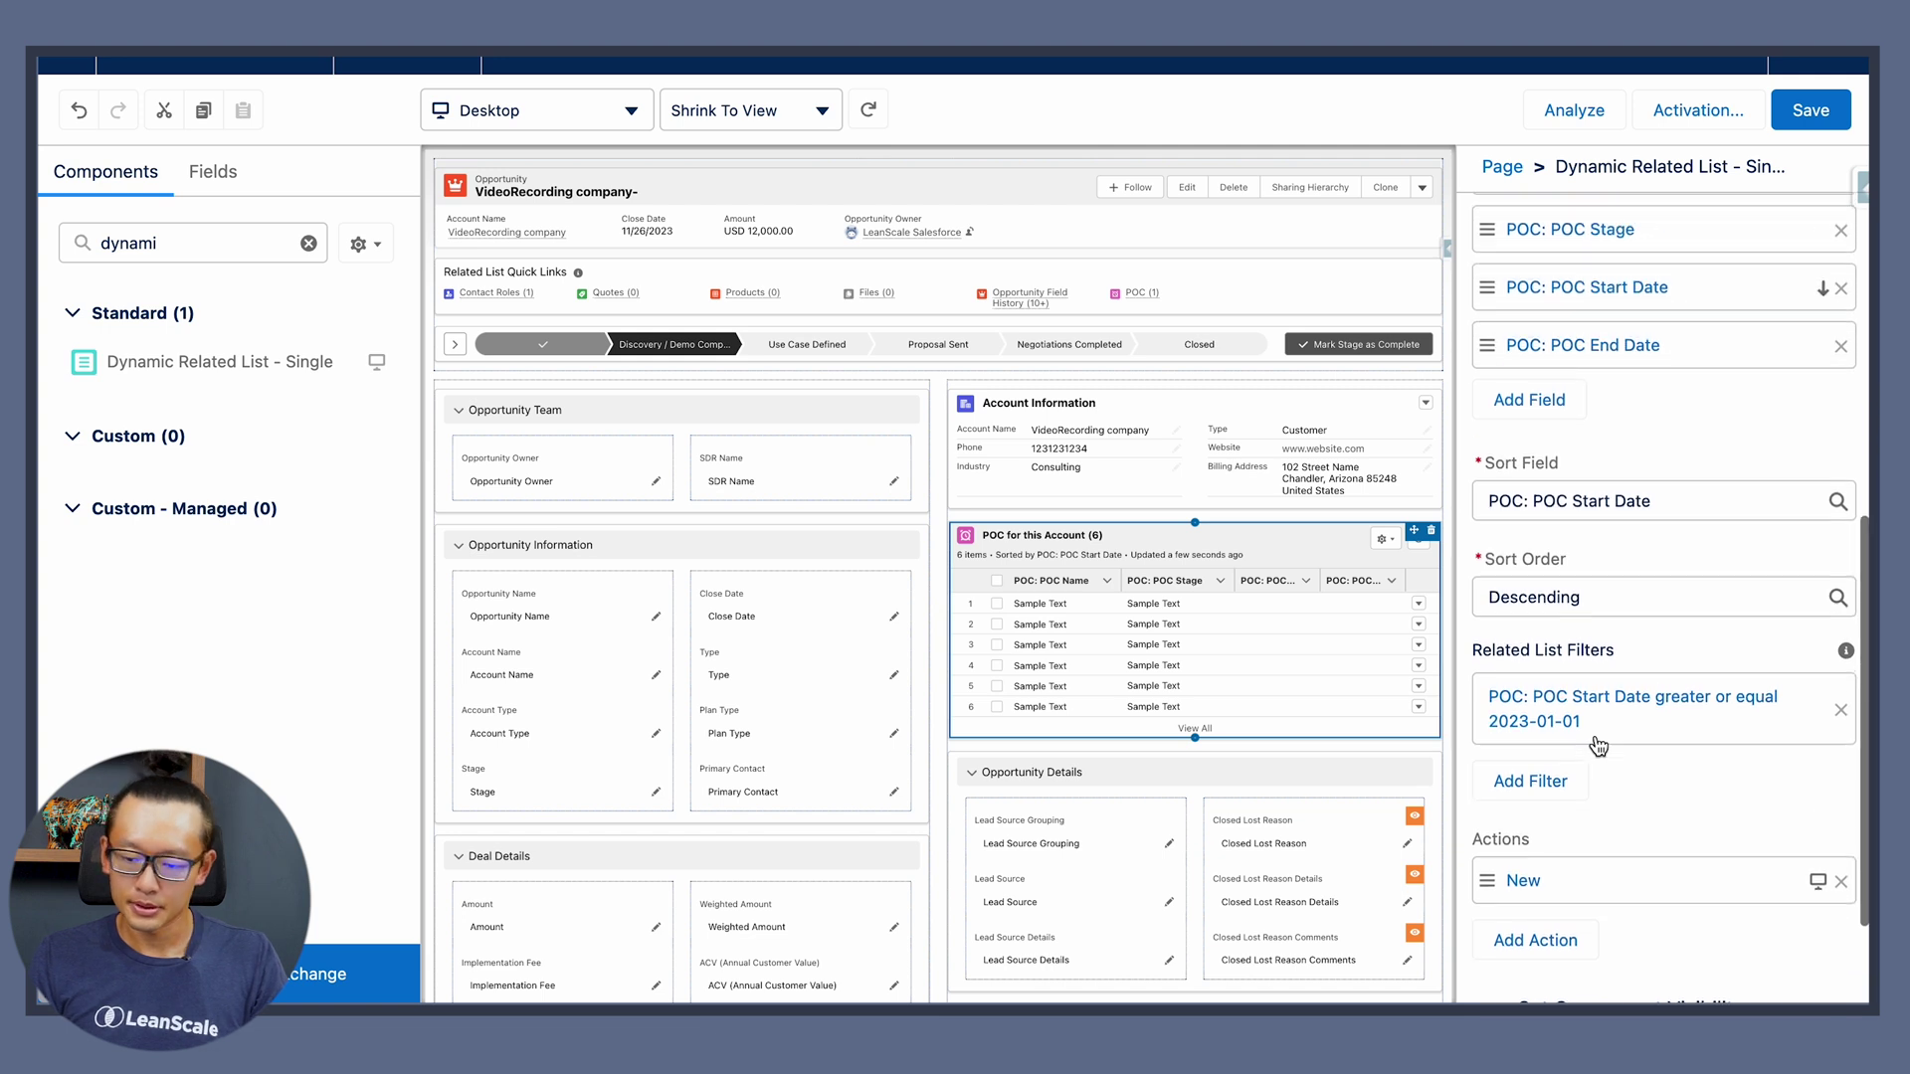
left_click(1808, 111)
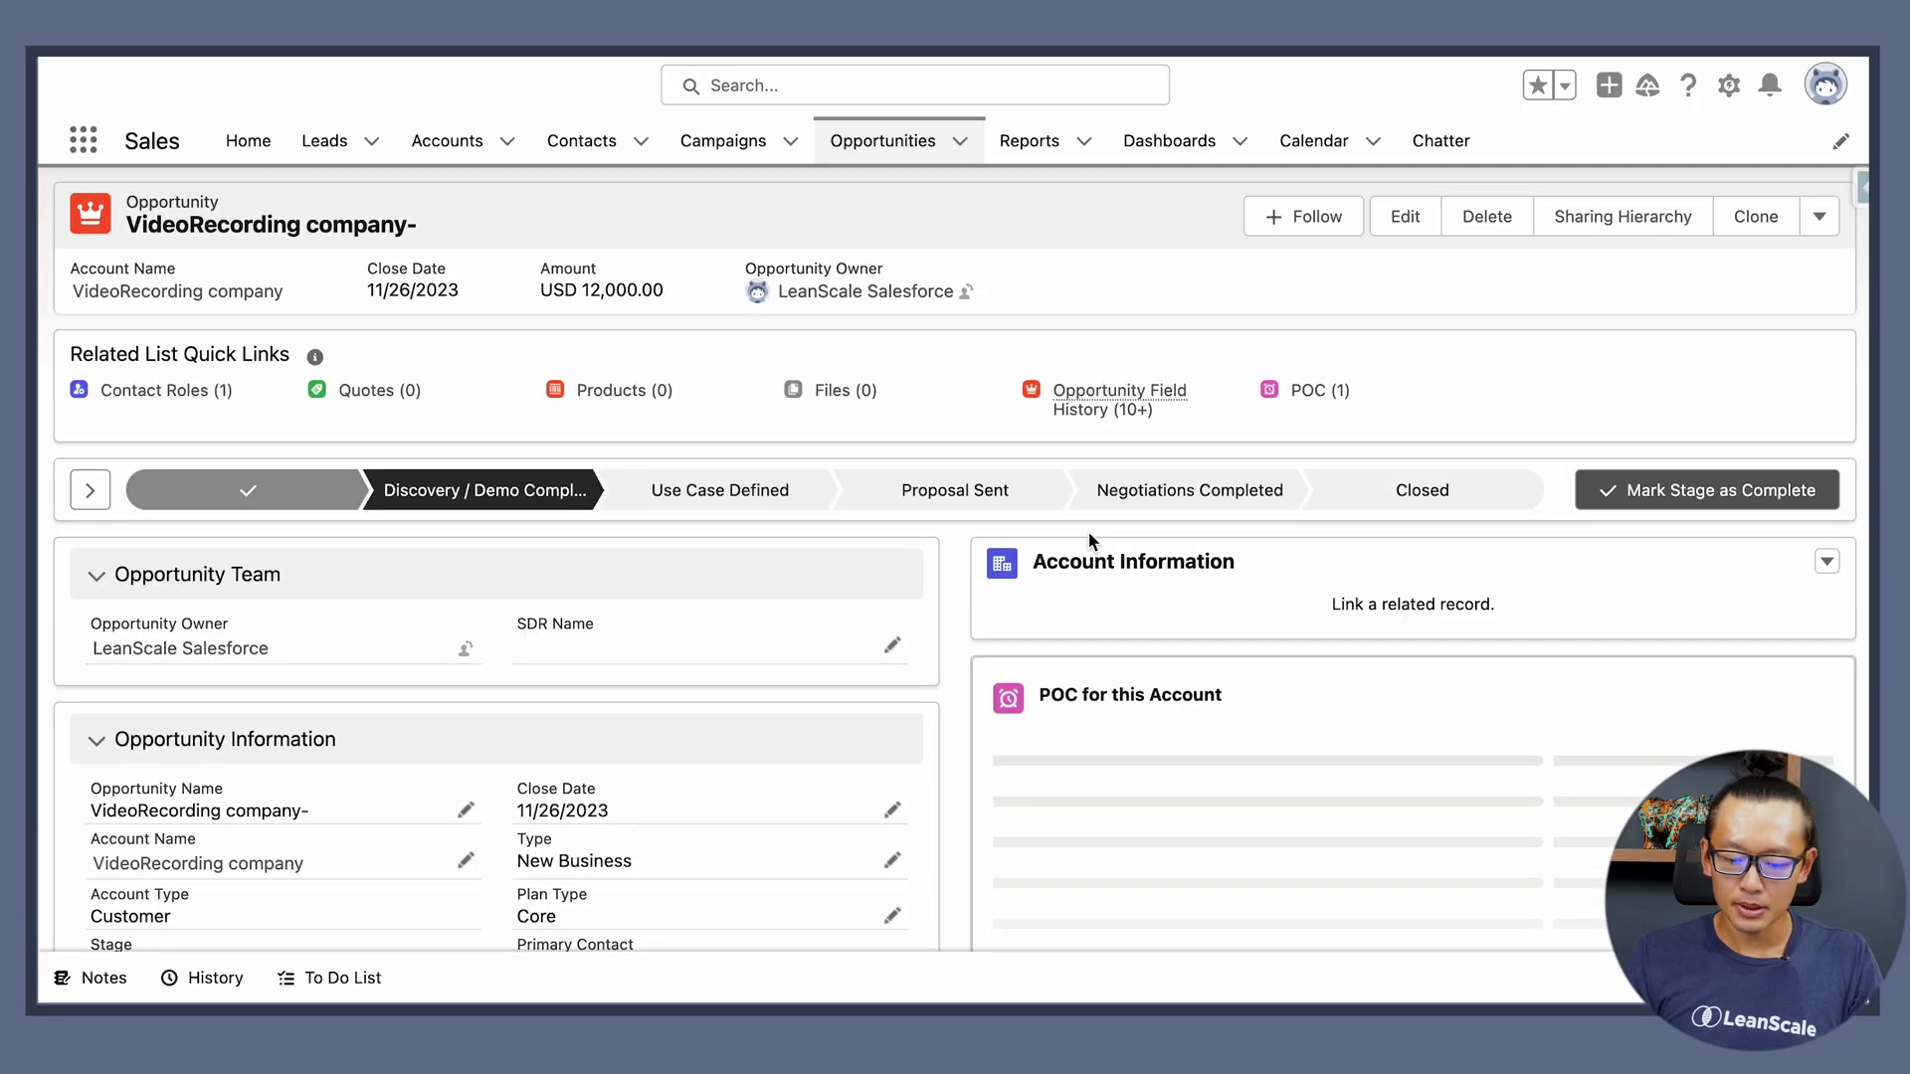
Scroll the opportunity record to inspect the POC for this Account list and its 2 items
scroll(1088, 534, "down", 2)
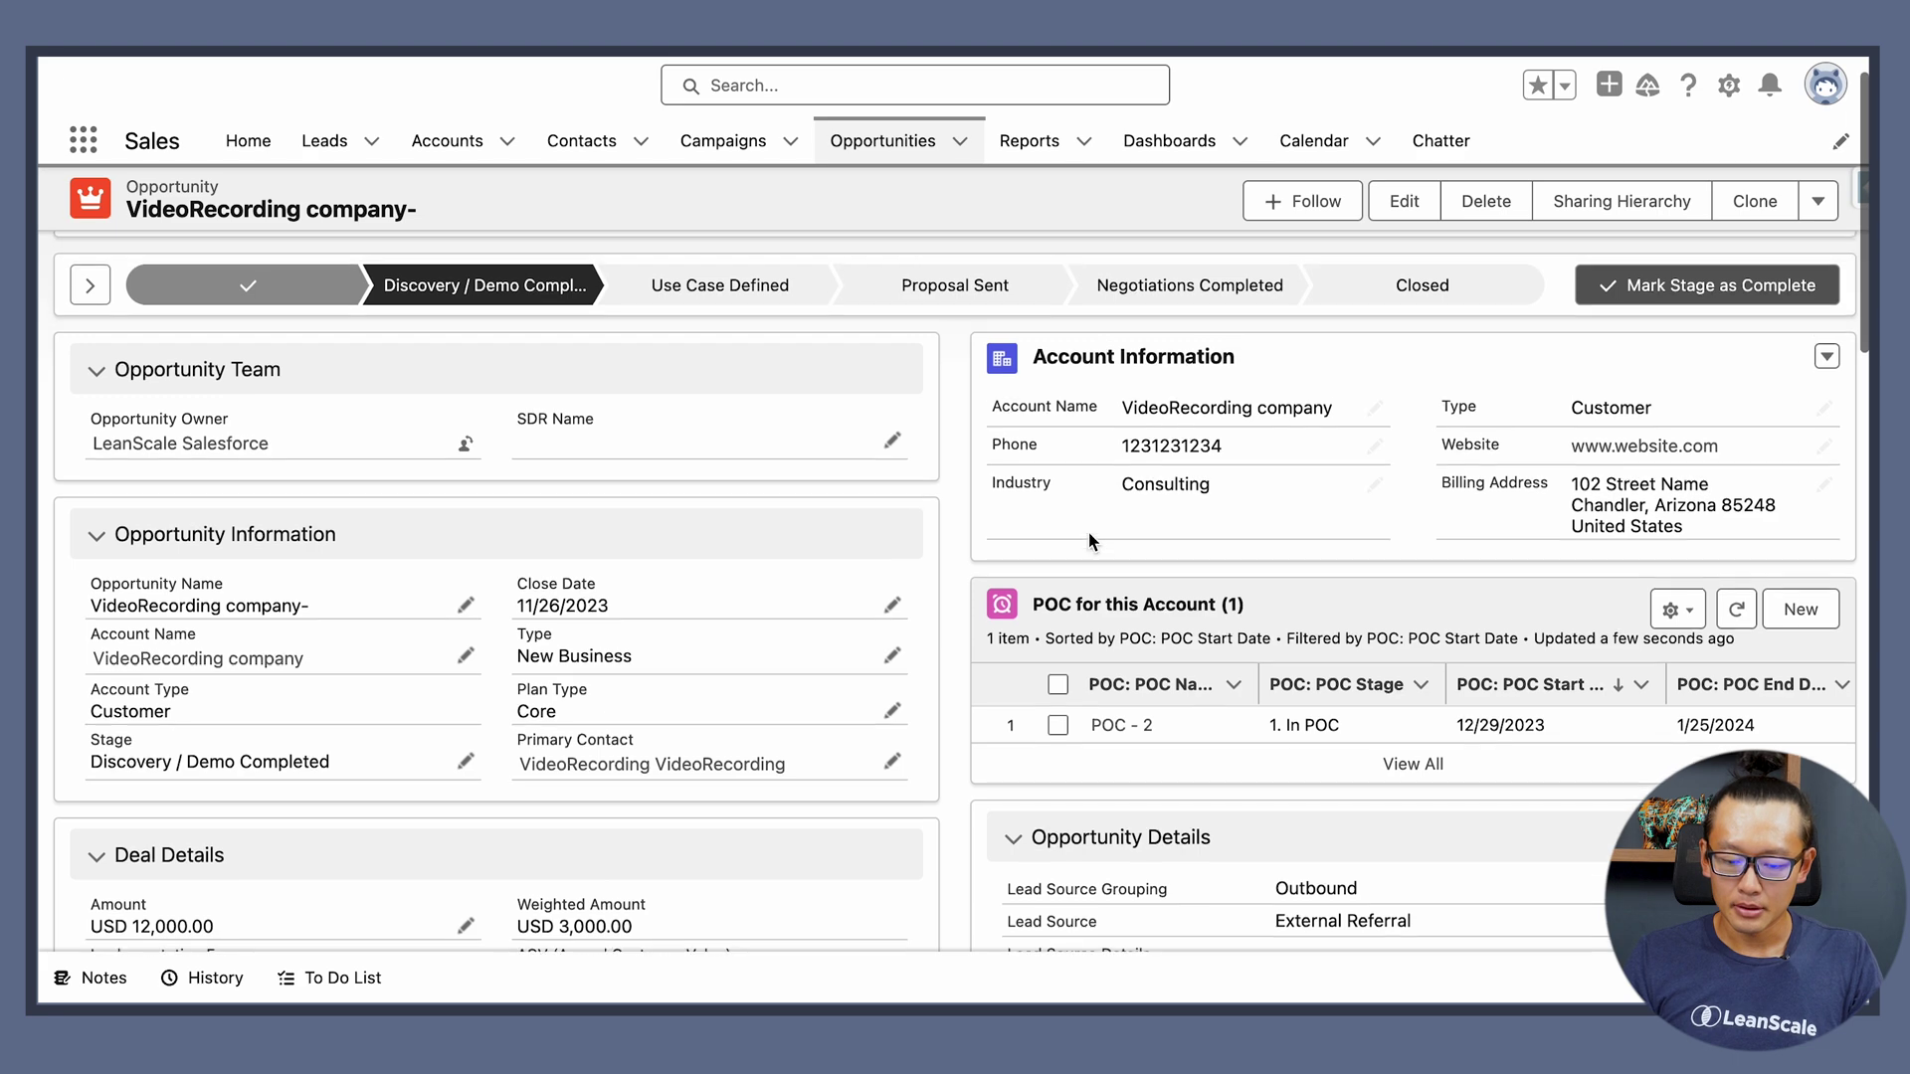
scroll(1088, 540, "up", 1)
scroll(1088, 540, "down", 2)
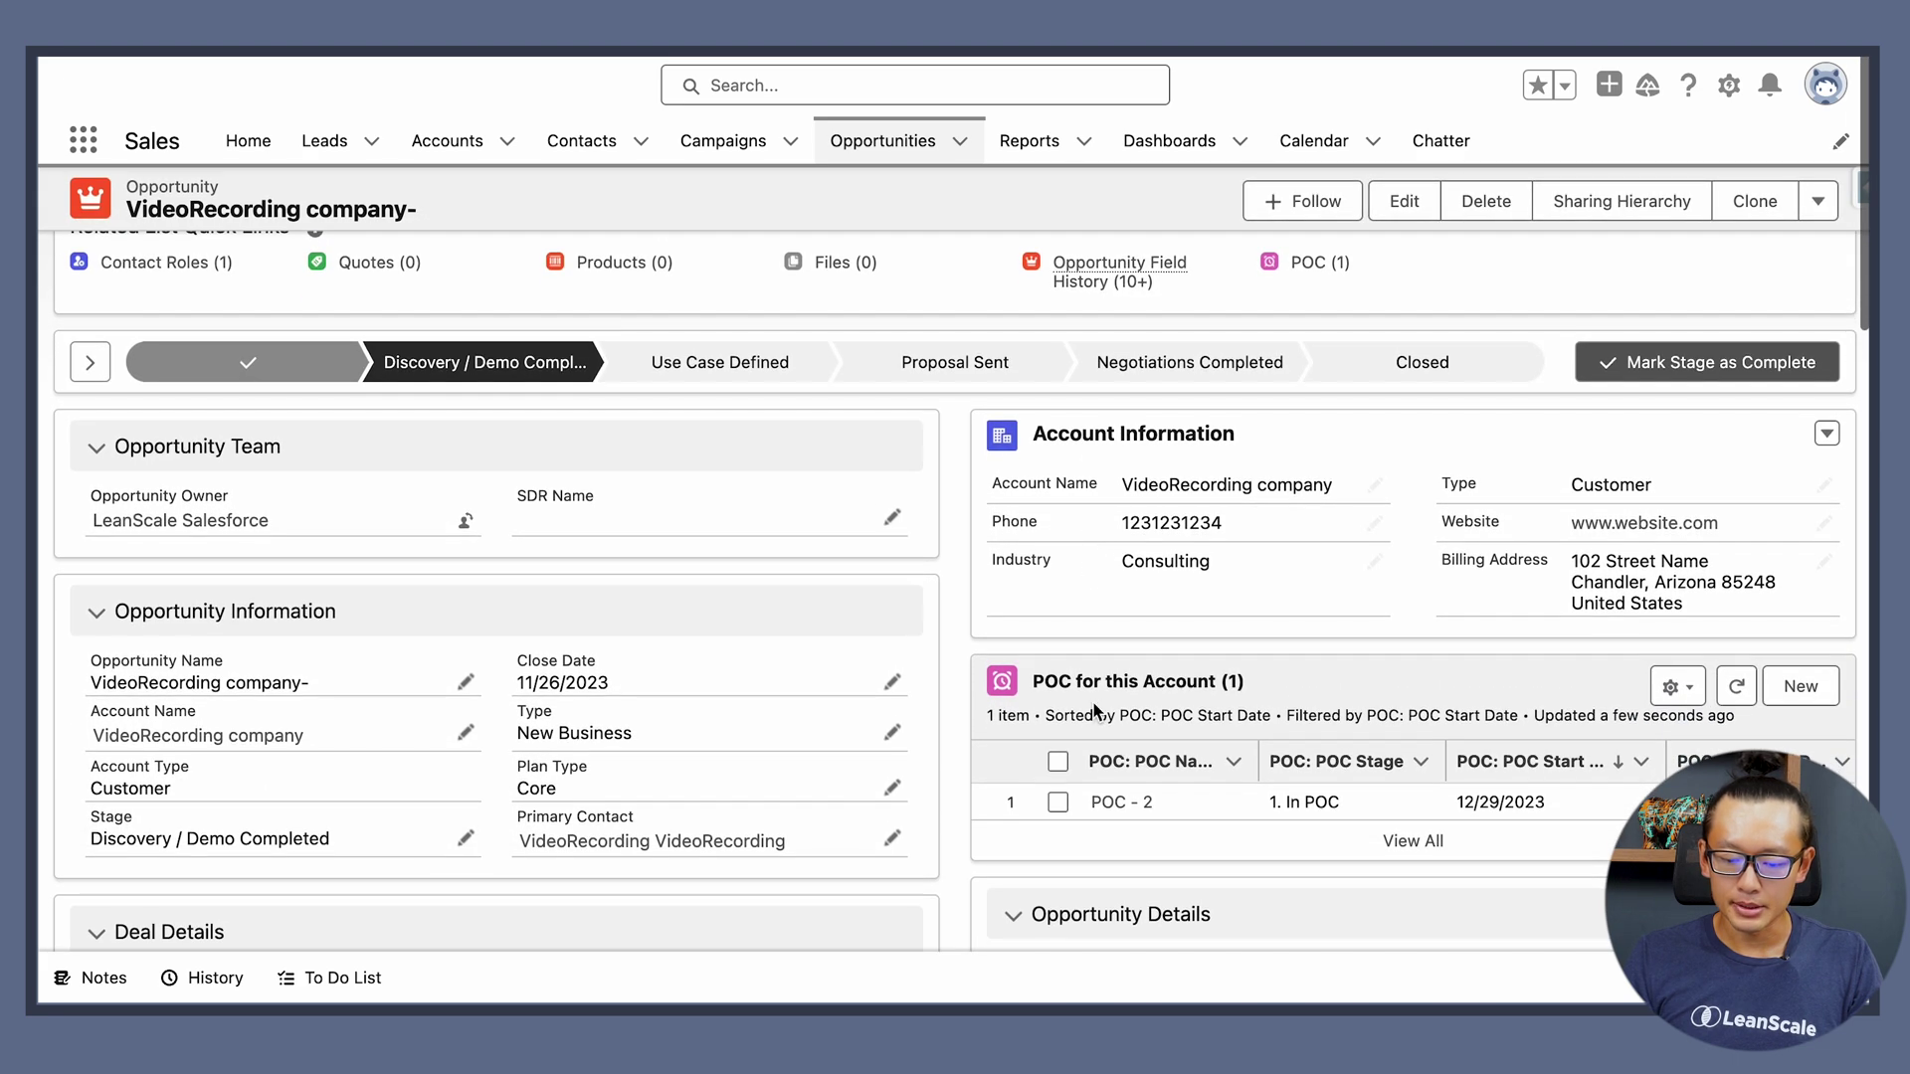
scroll(1095, 704, "up", 2)
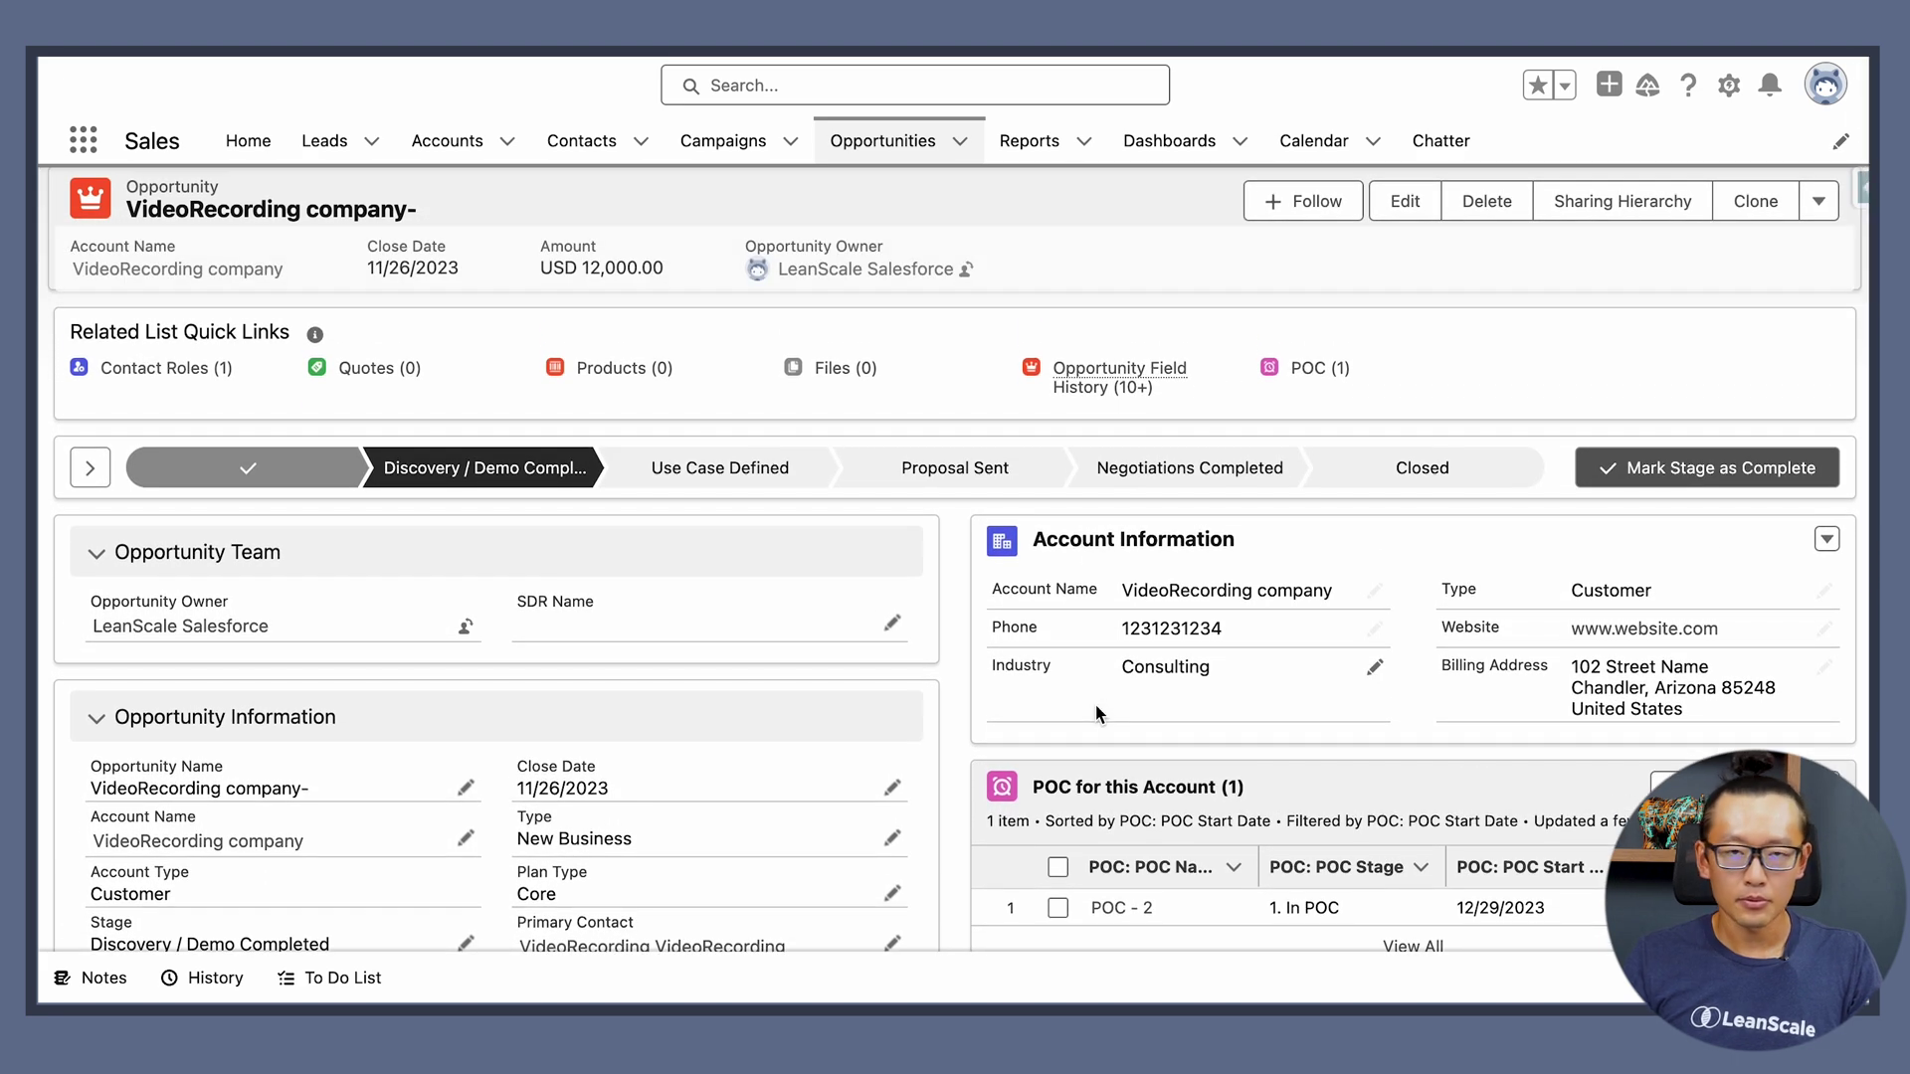
scroll(1095, 705, "down", 1)
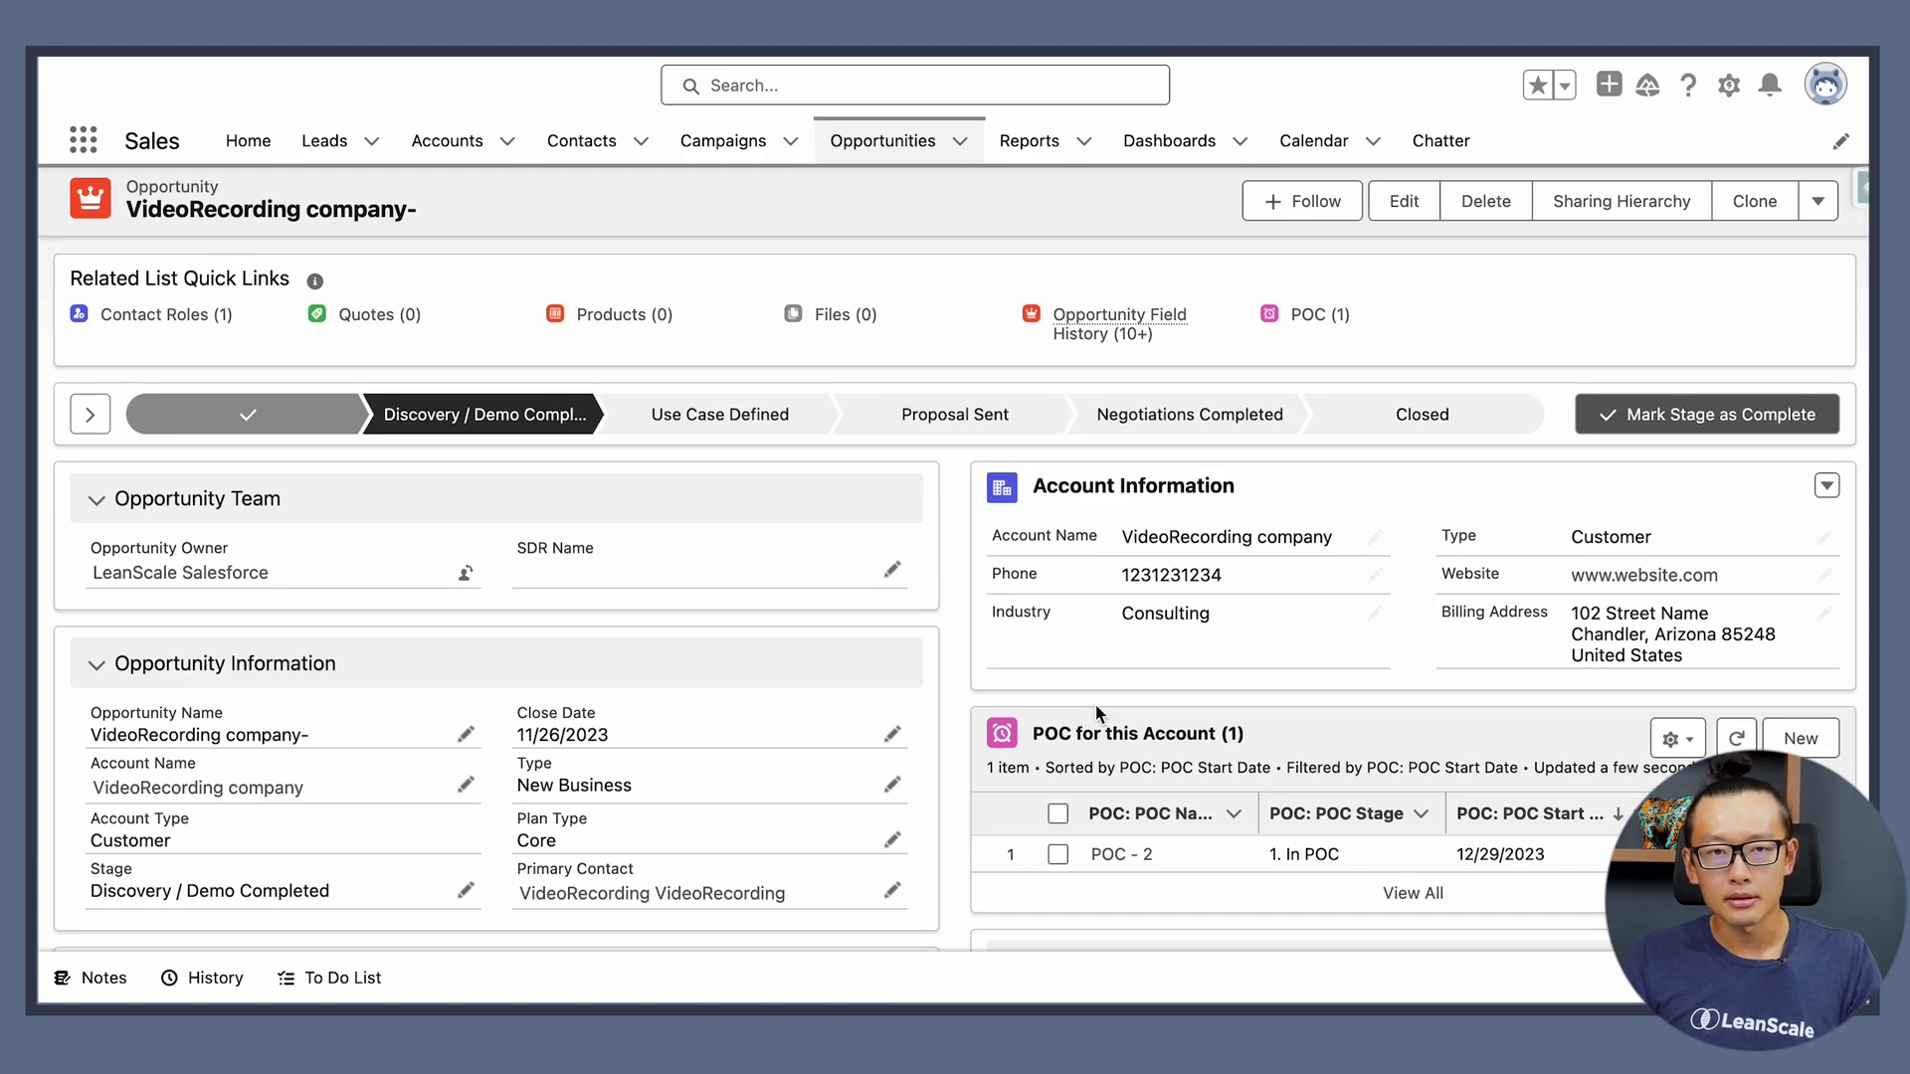
scroll(1095, 704, "down", 2)
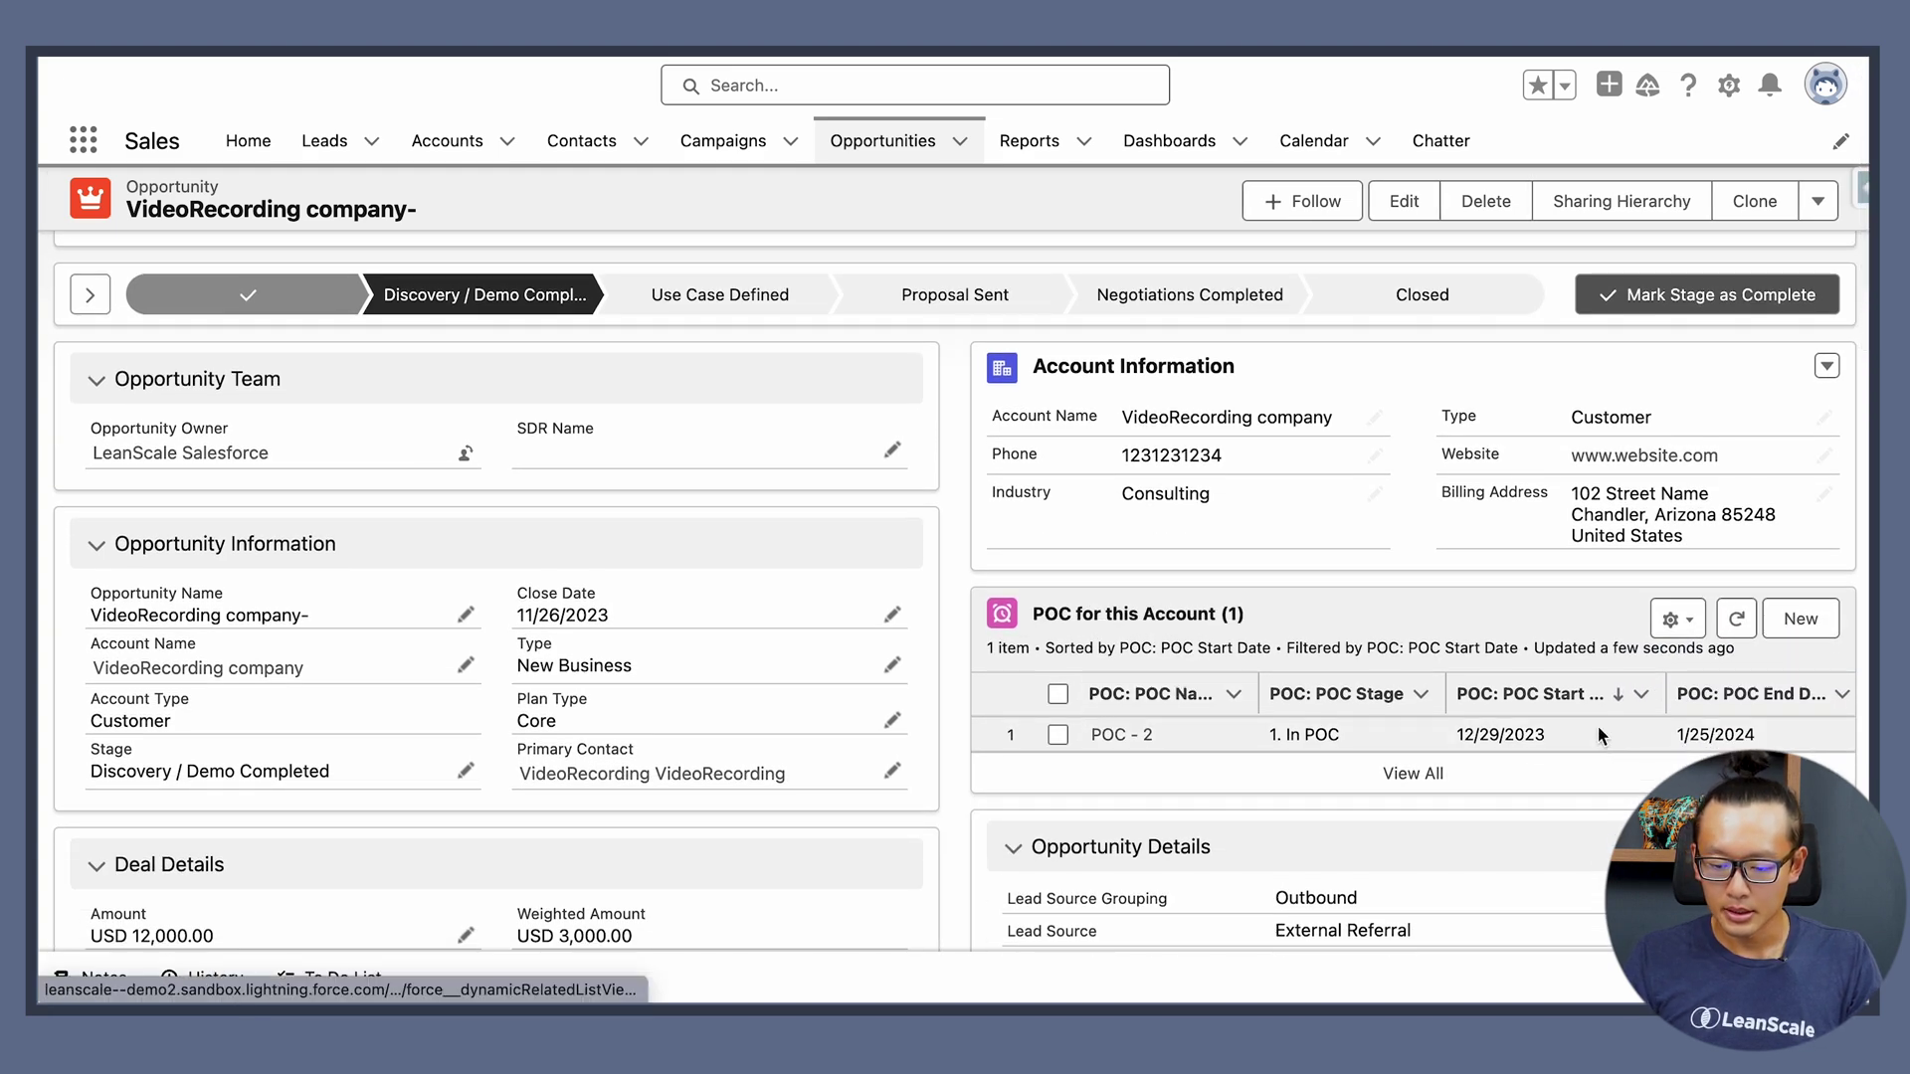
scroll(1191, 664, "down", 2)
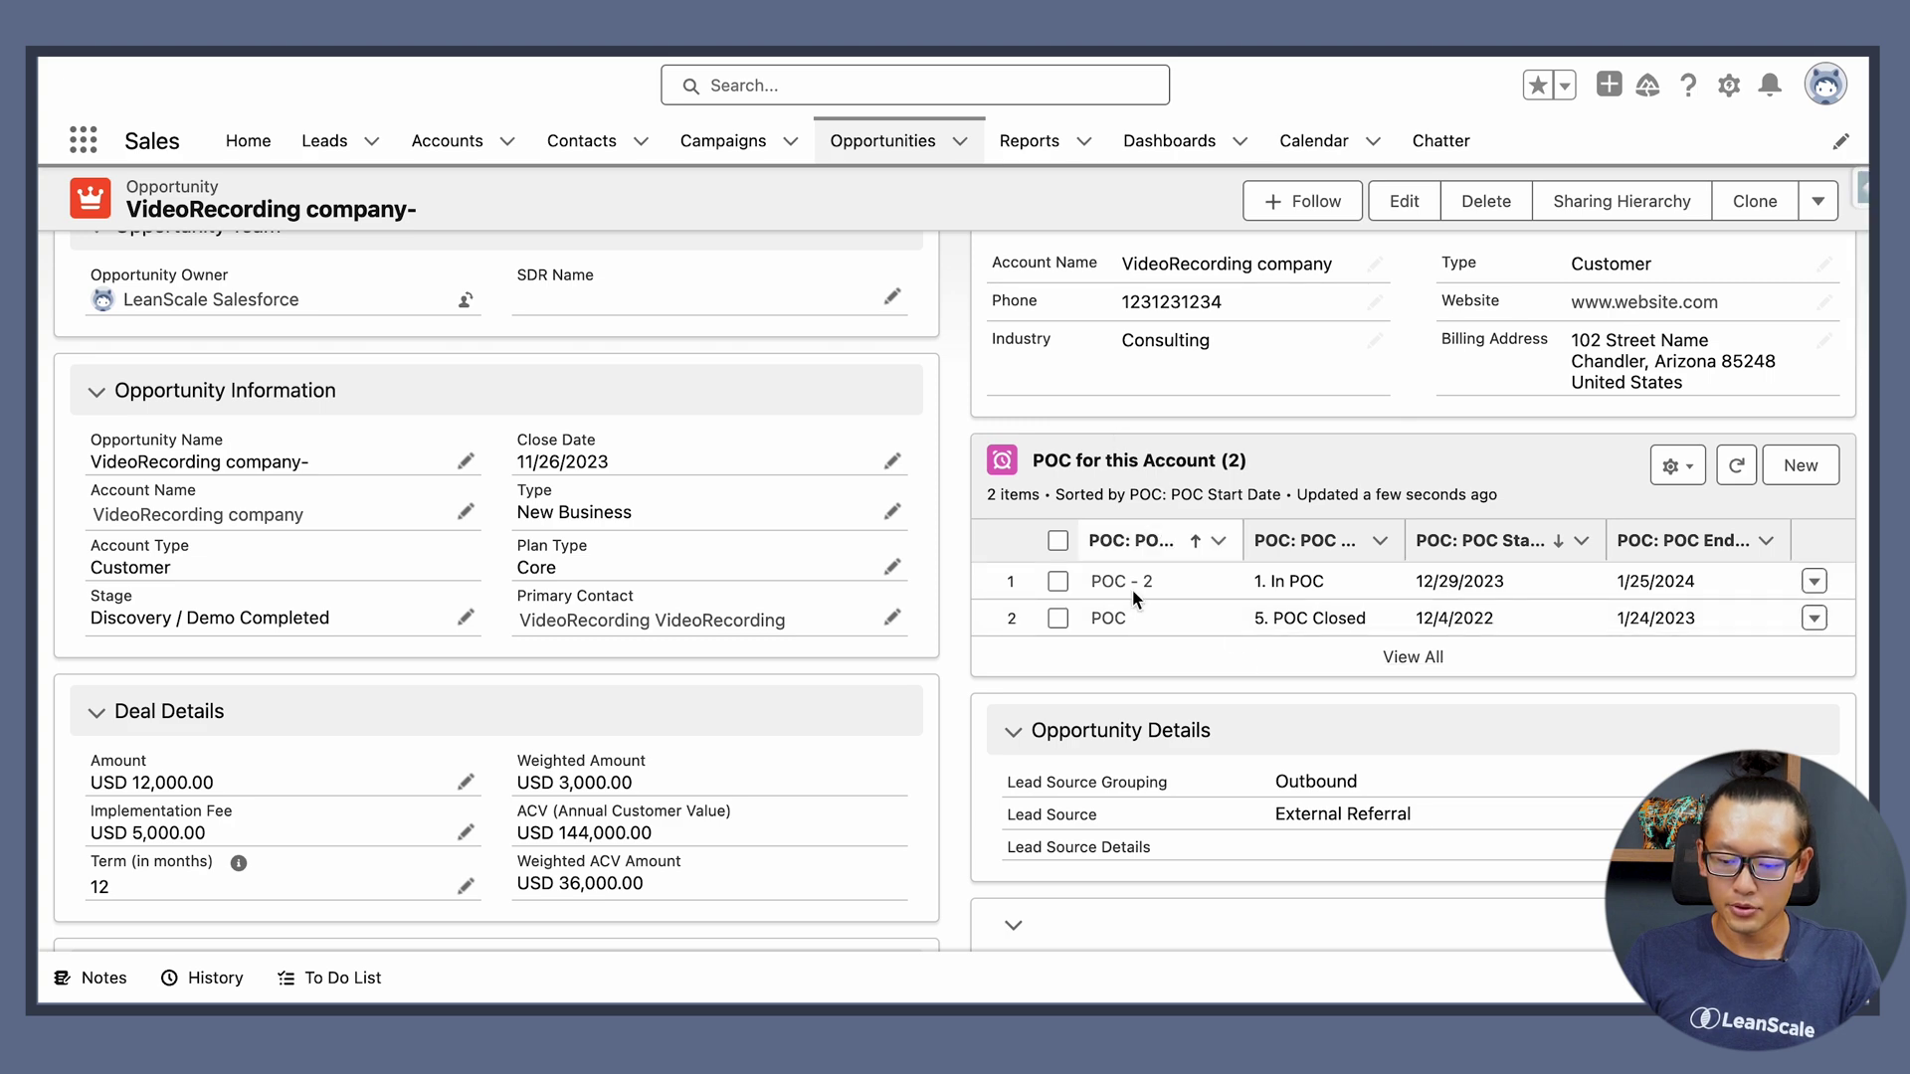
scroll(1146, 632, "up", 3)
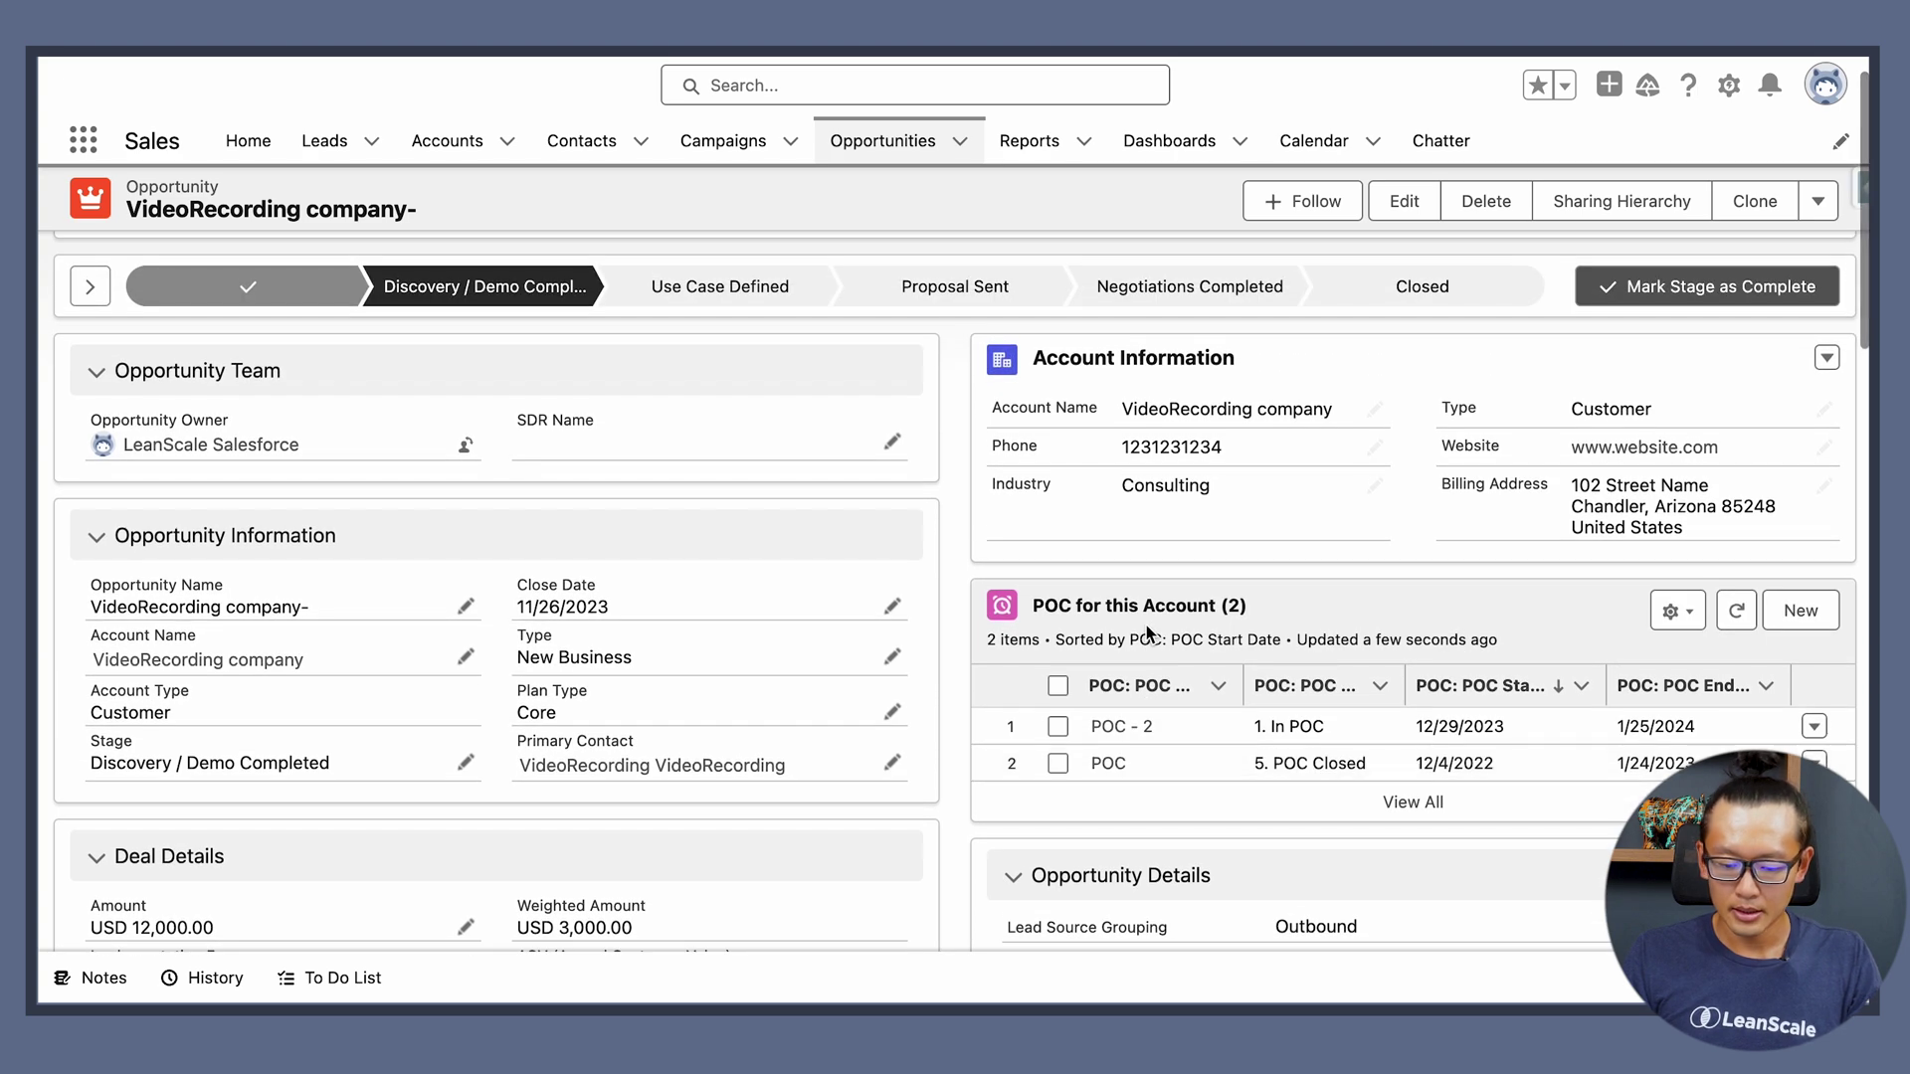